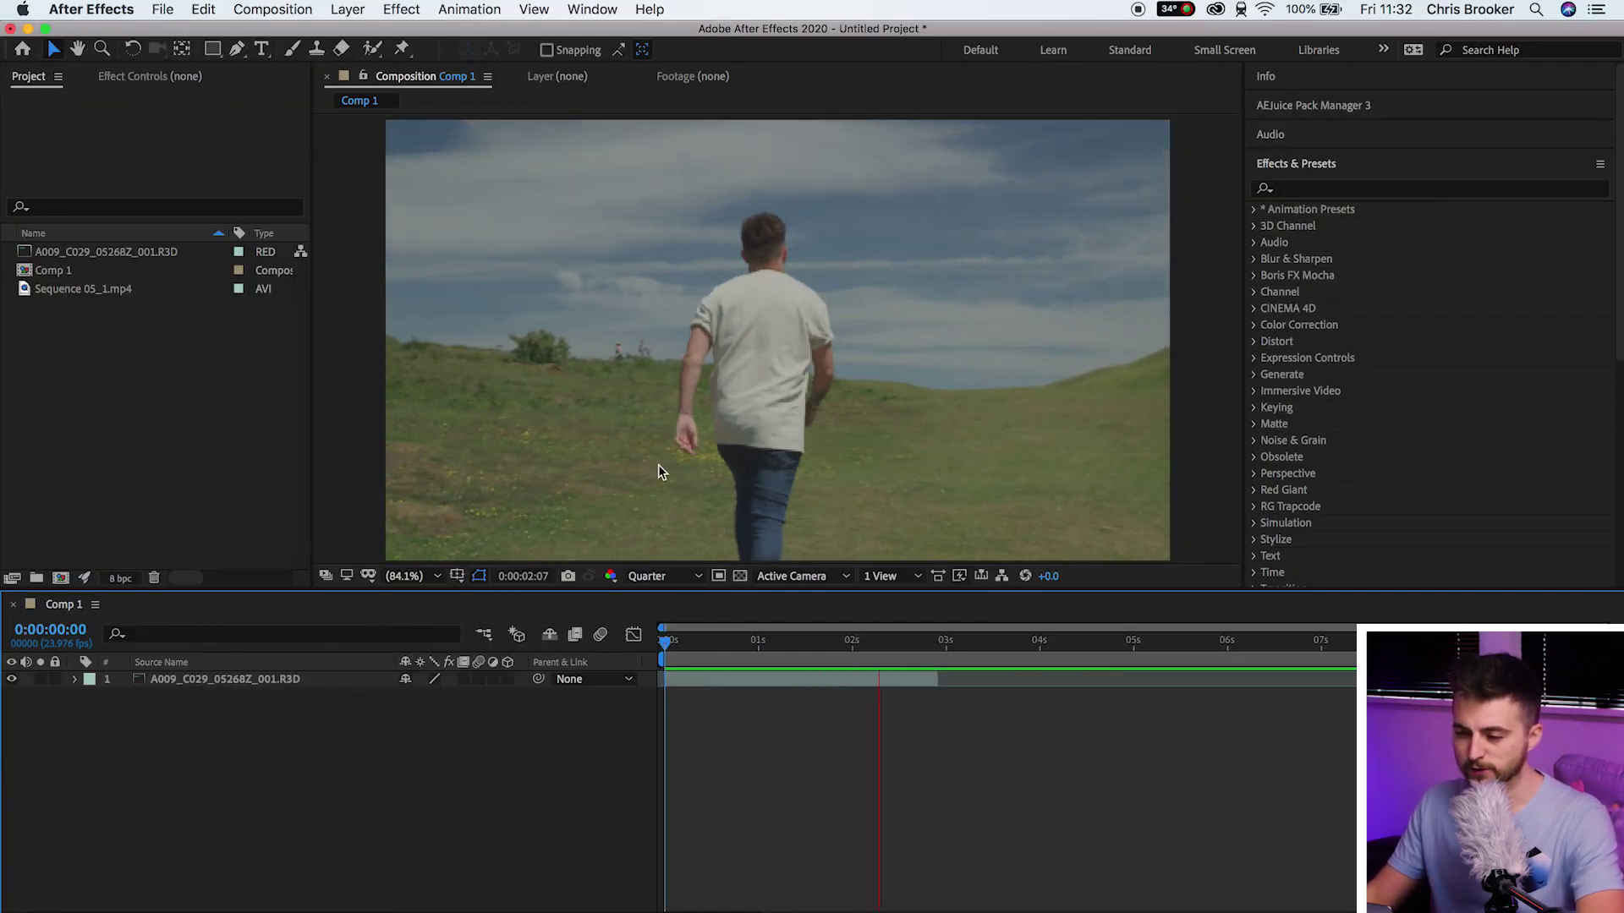
- Preview the hillside clip from its first frame and scrub through the footage
key(space)
click(667, 646)
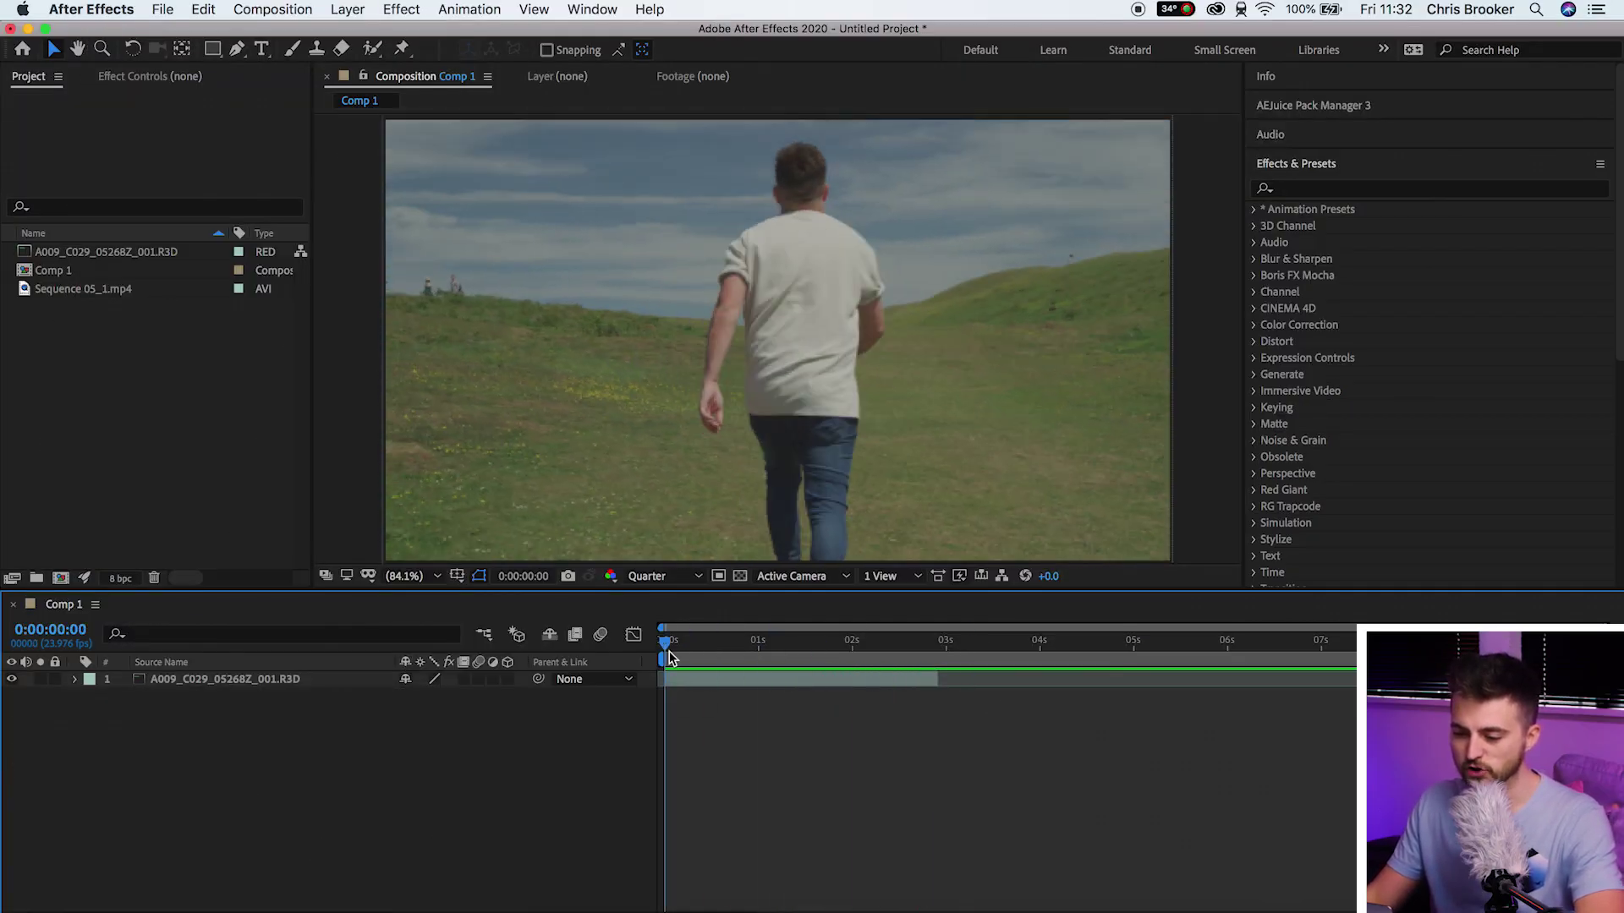
key(space)
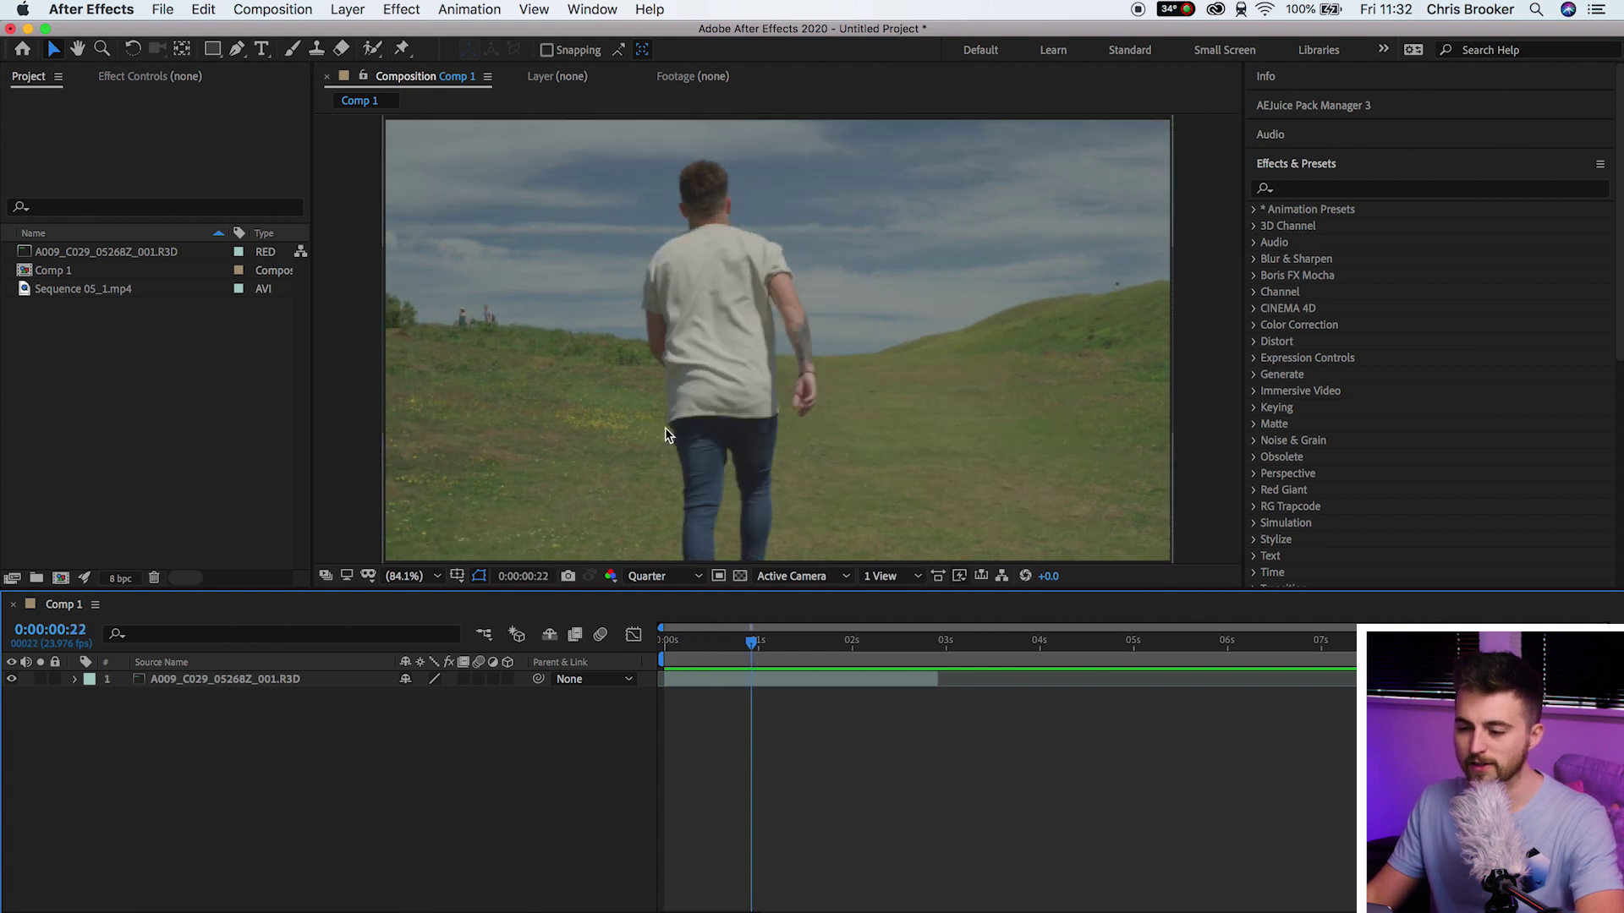
drag(758, 647, 820, 648)
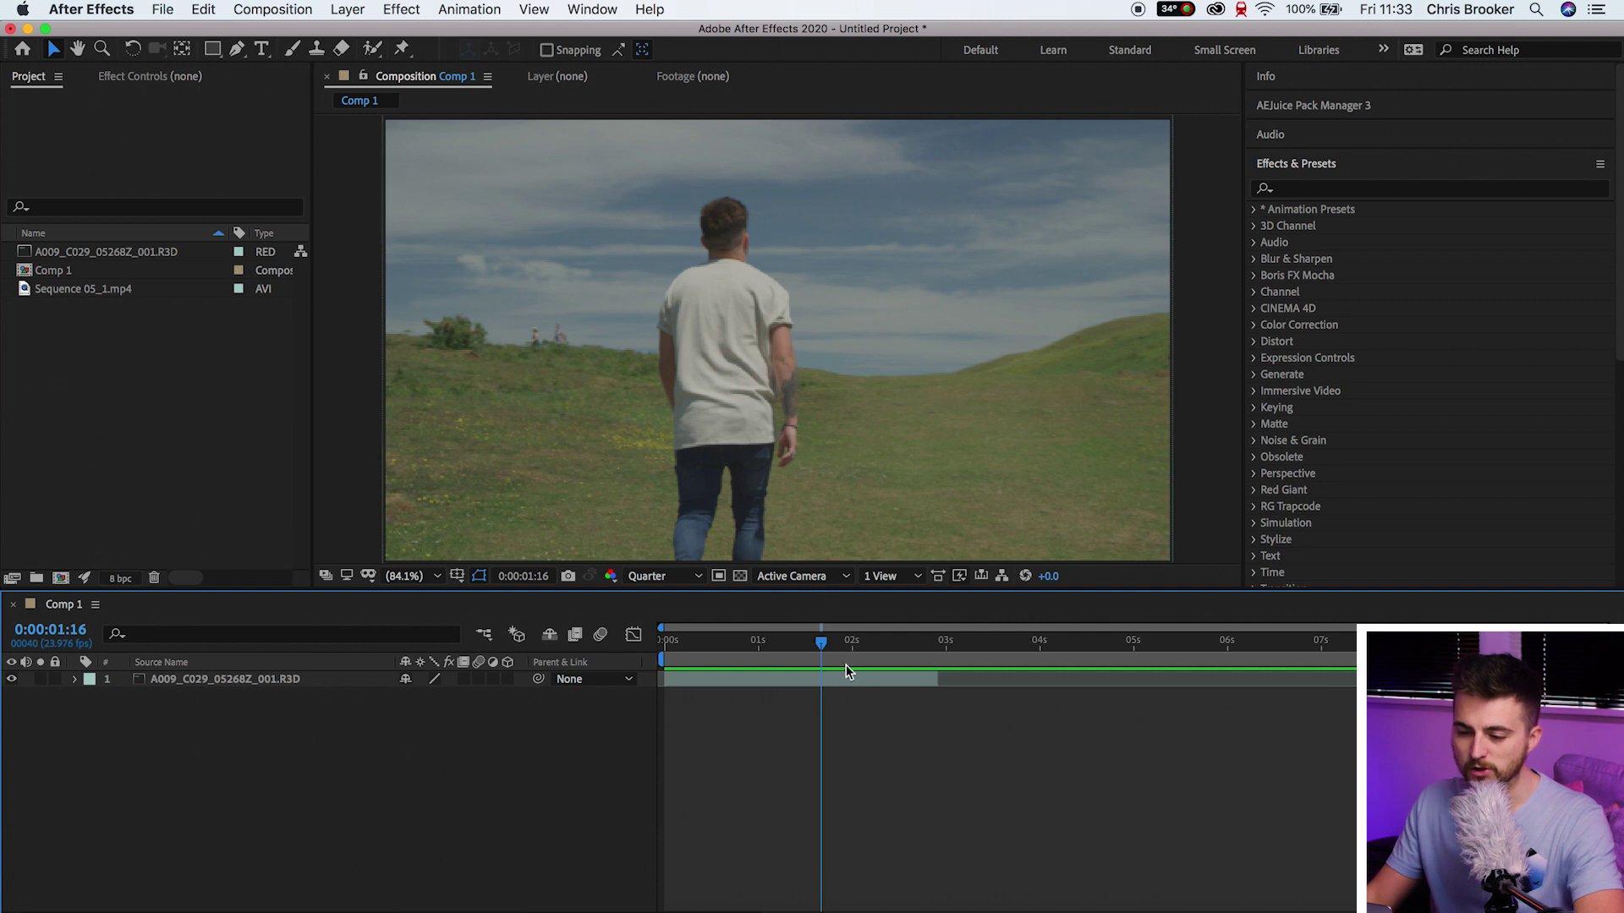
drag(843, 649, 805, 648)
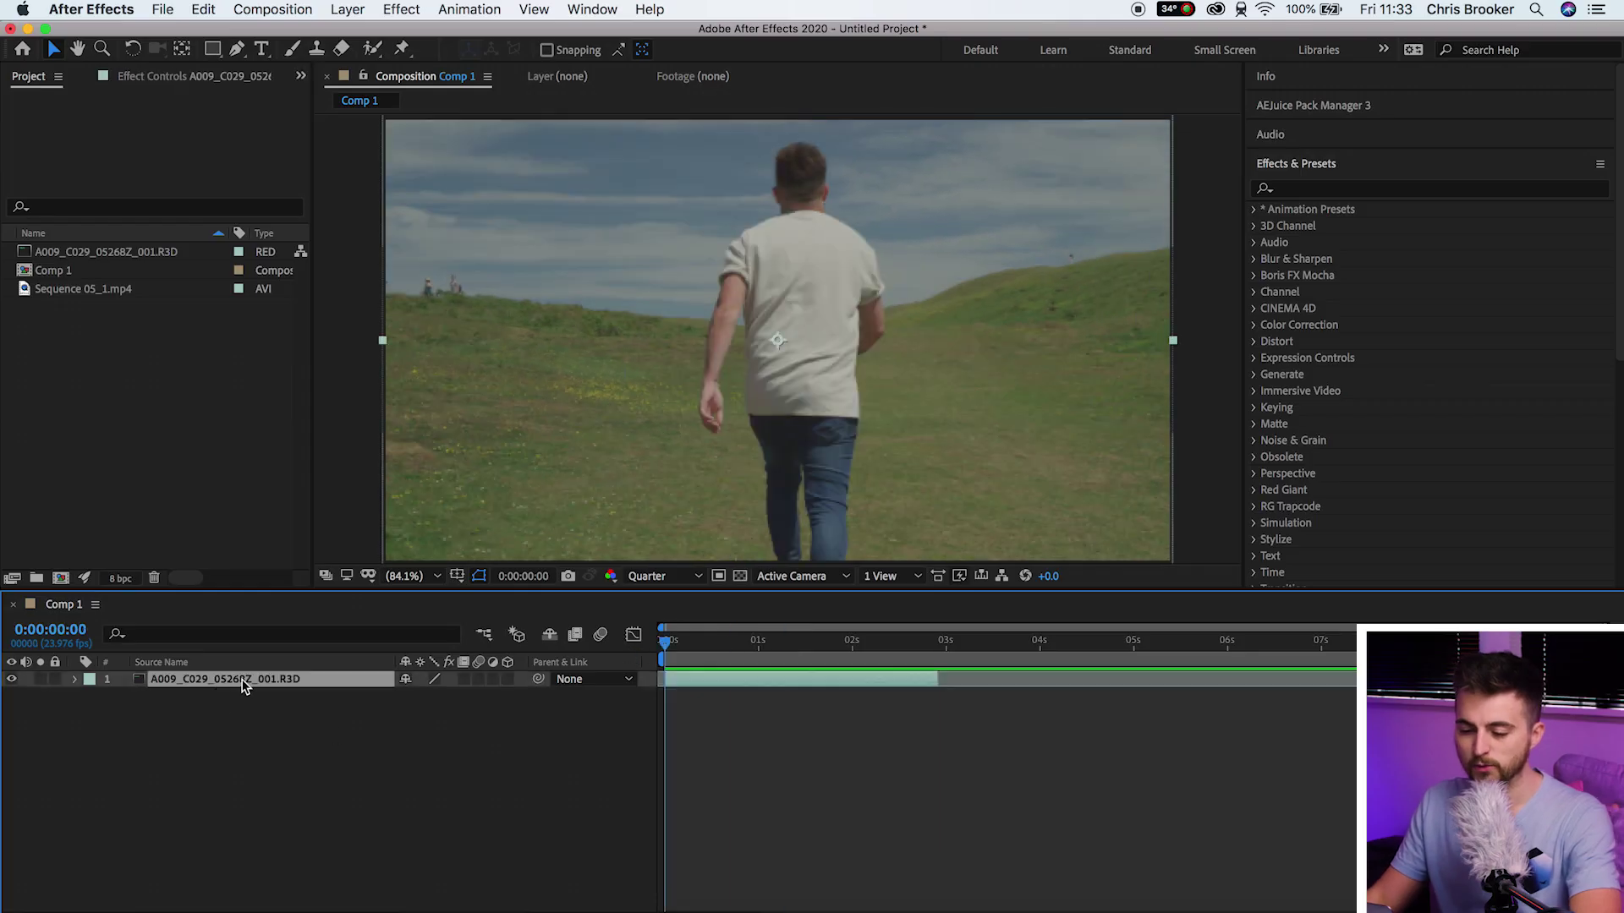
- Pre-compose the hillside clip layer into a new composition and duplicate the nested layer
right_click(244, 680)
click(301, 827)
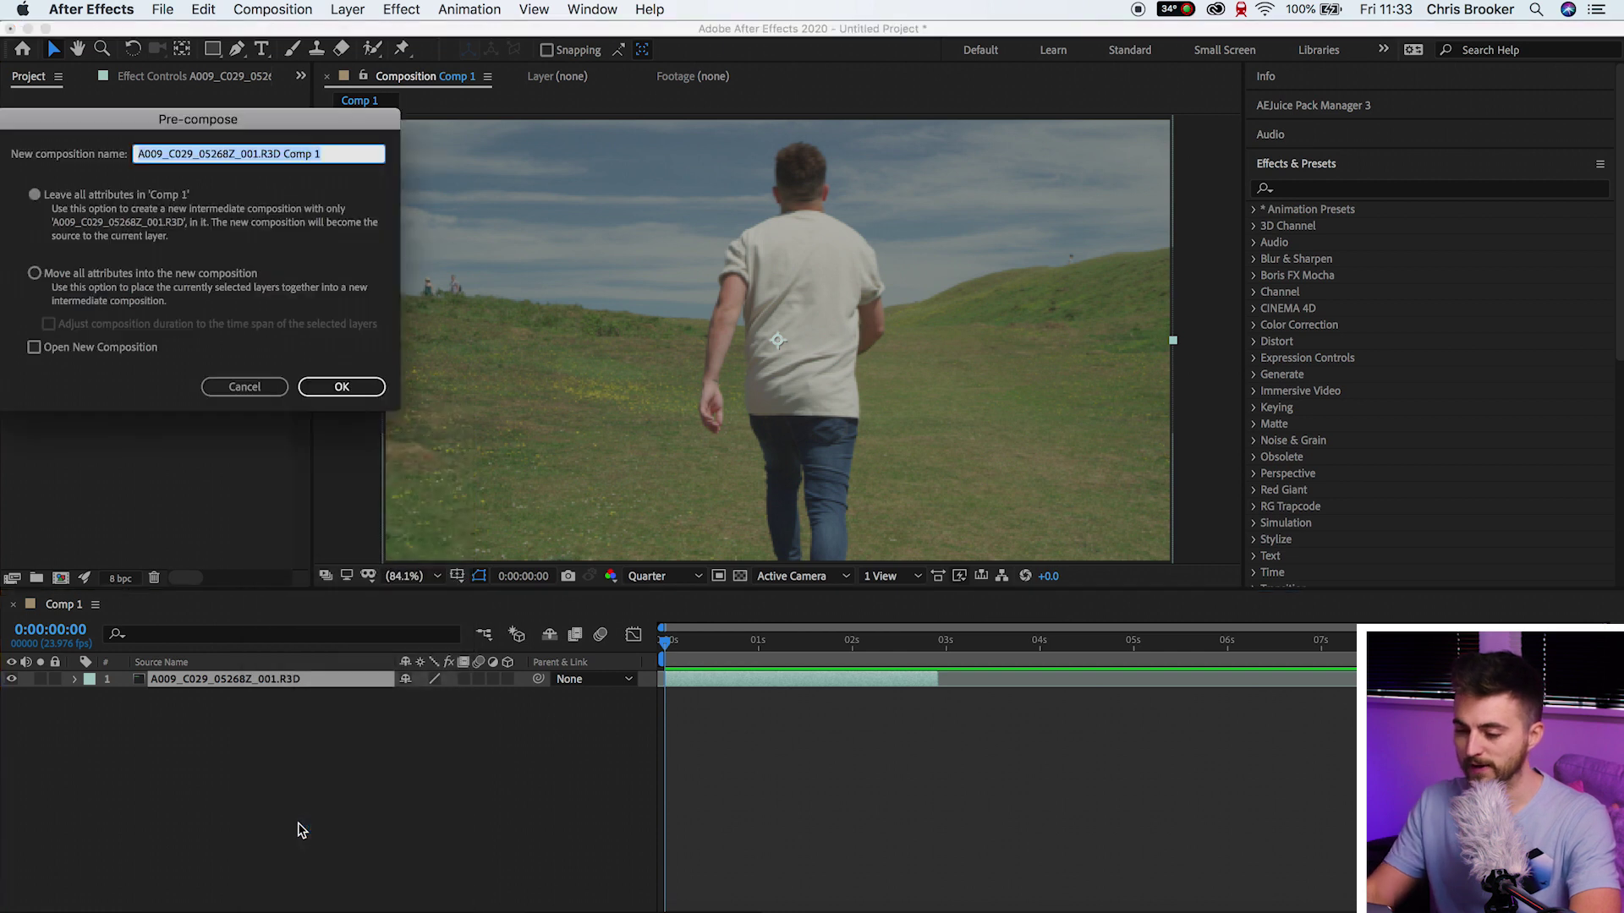
key(Return)
drag(709, 647, 809, 647)
click(343, 732)
click(323, 680)
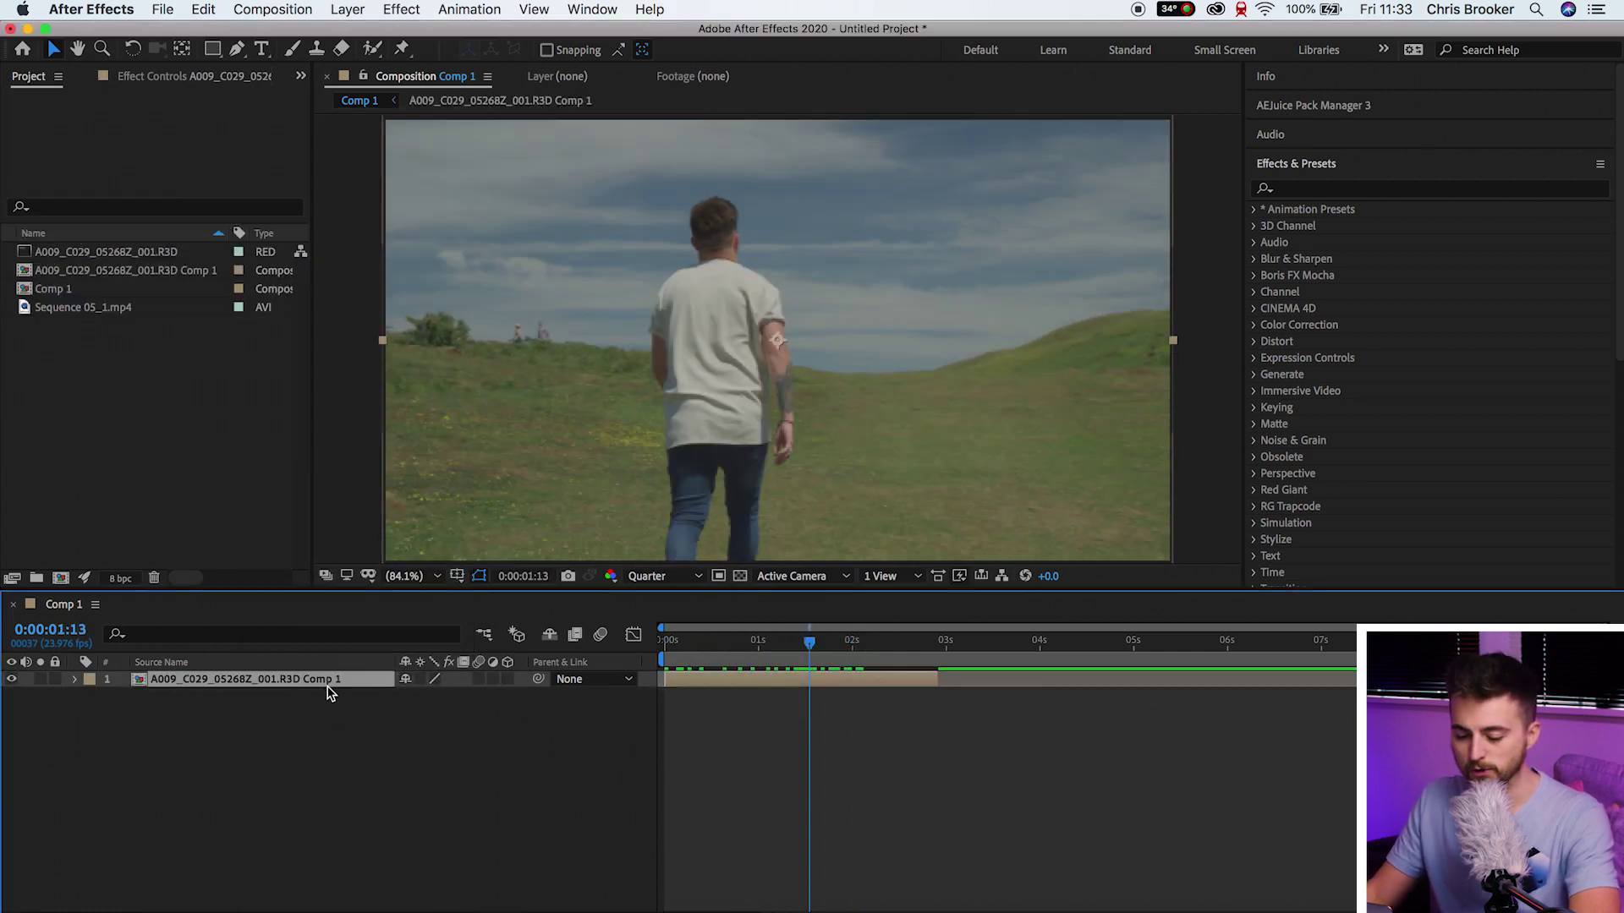
key(super+d)
- Rename the lower copy of the layer to 'Background'
click(337, 697)
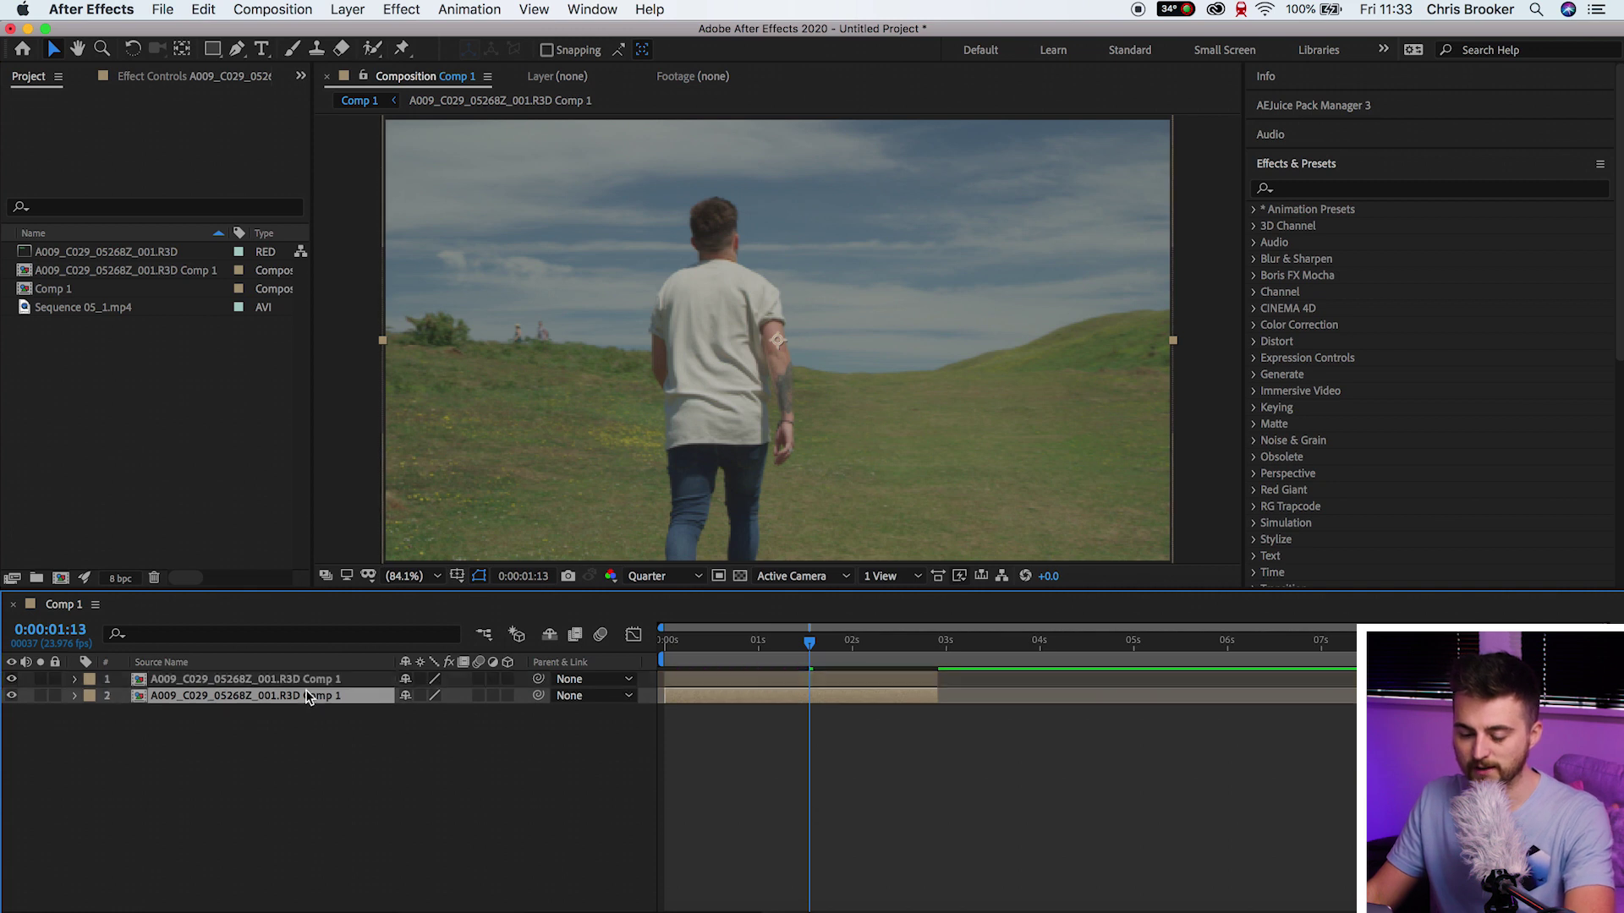
right_click(324, 698)
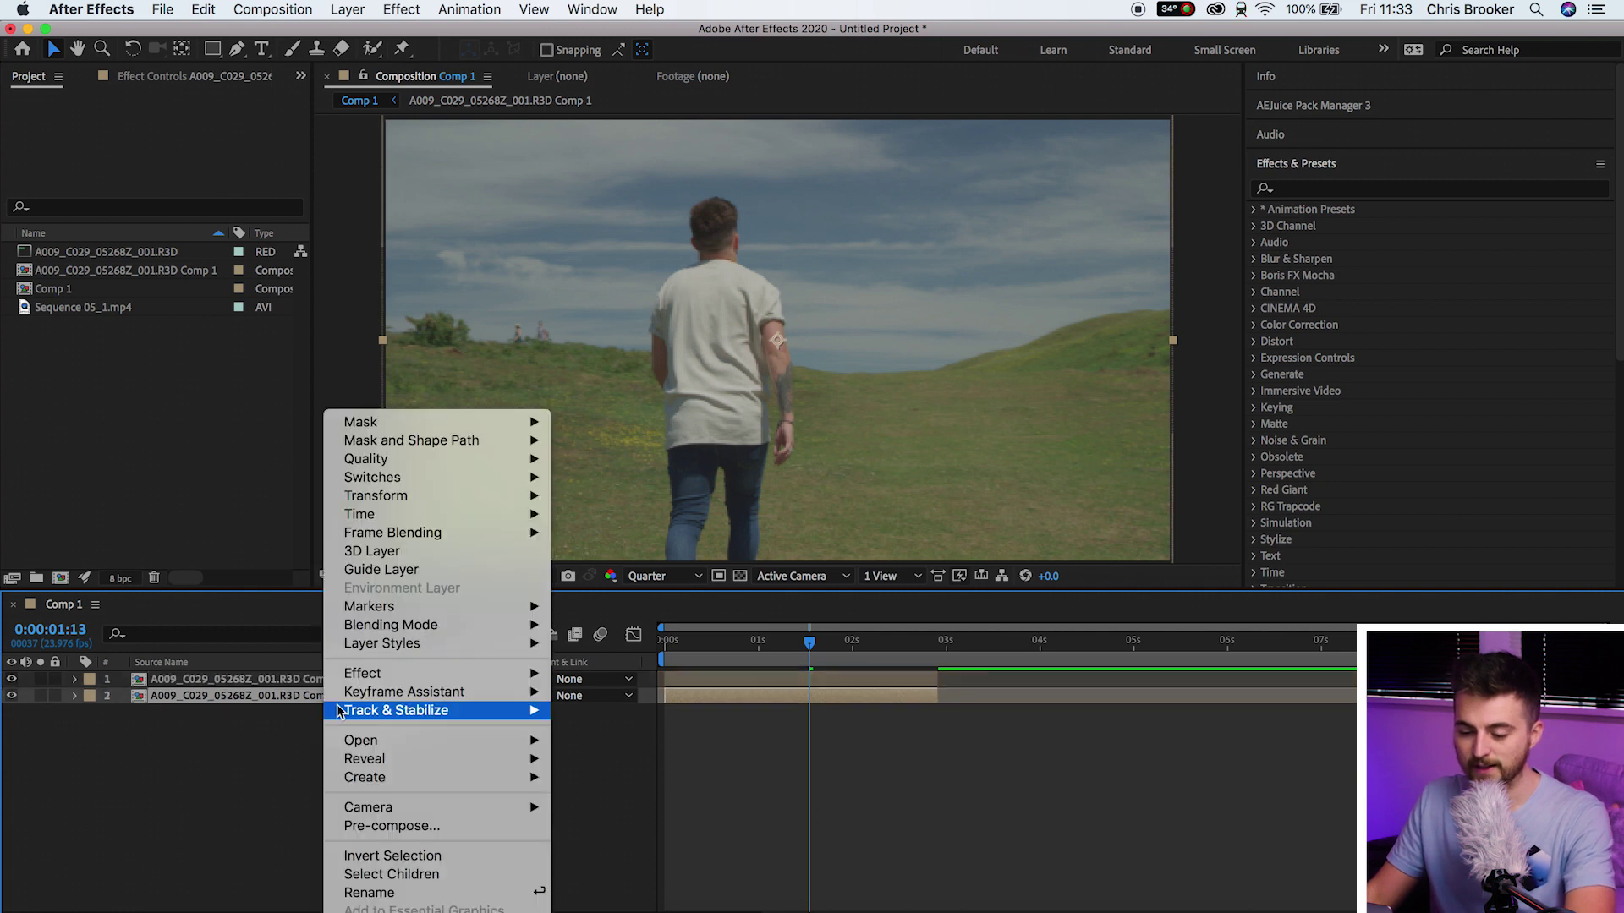
click(383, 892)
text(Backgrou)
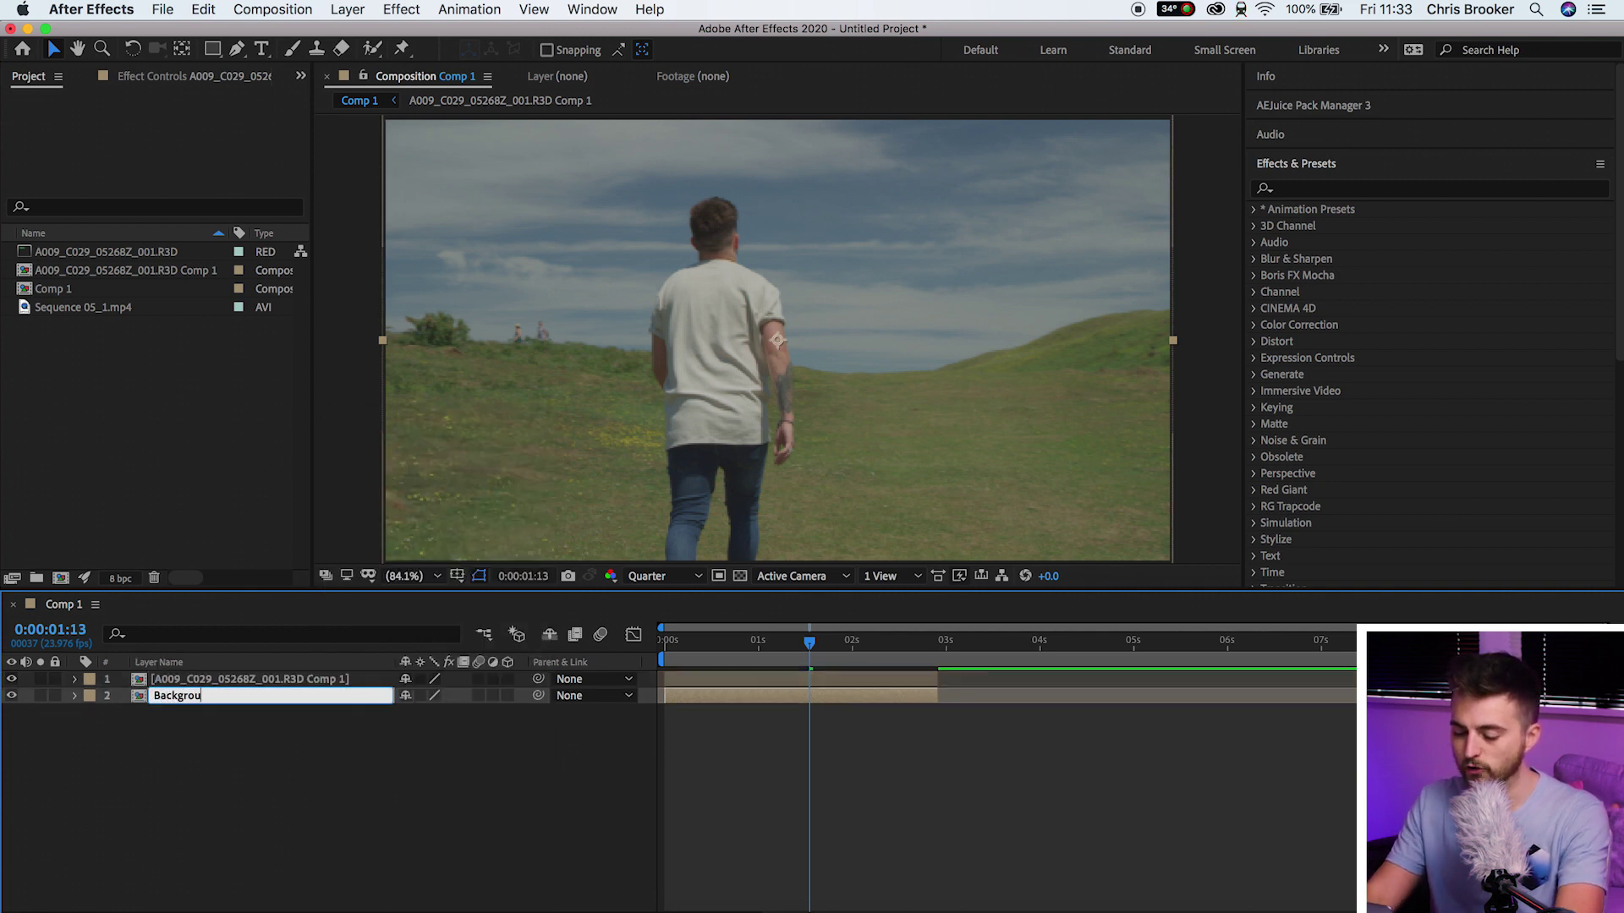
text(nd)
click(345, 799)
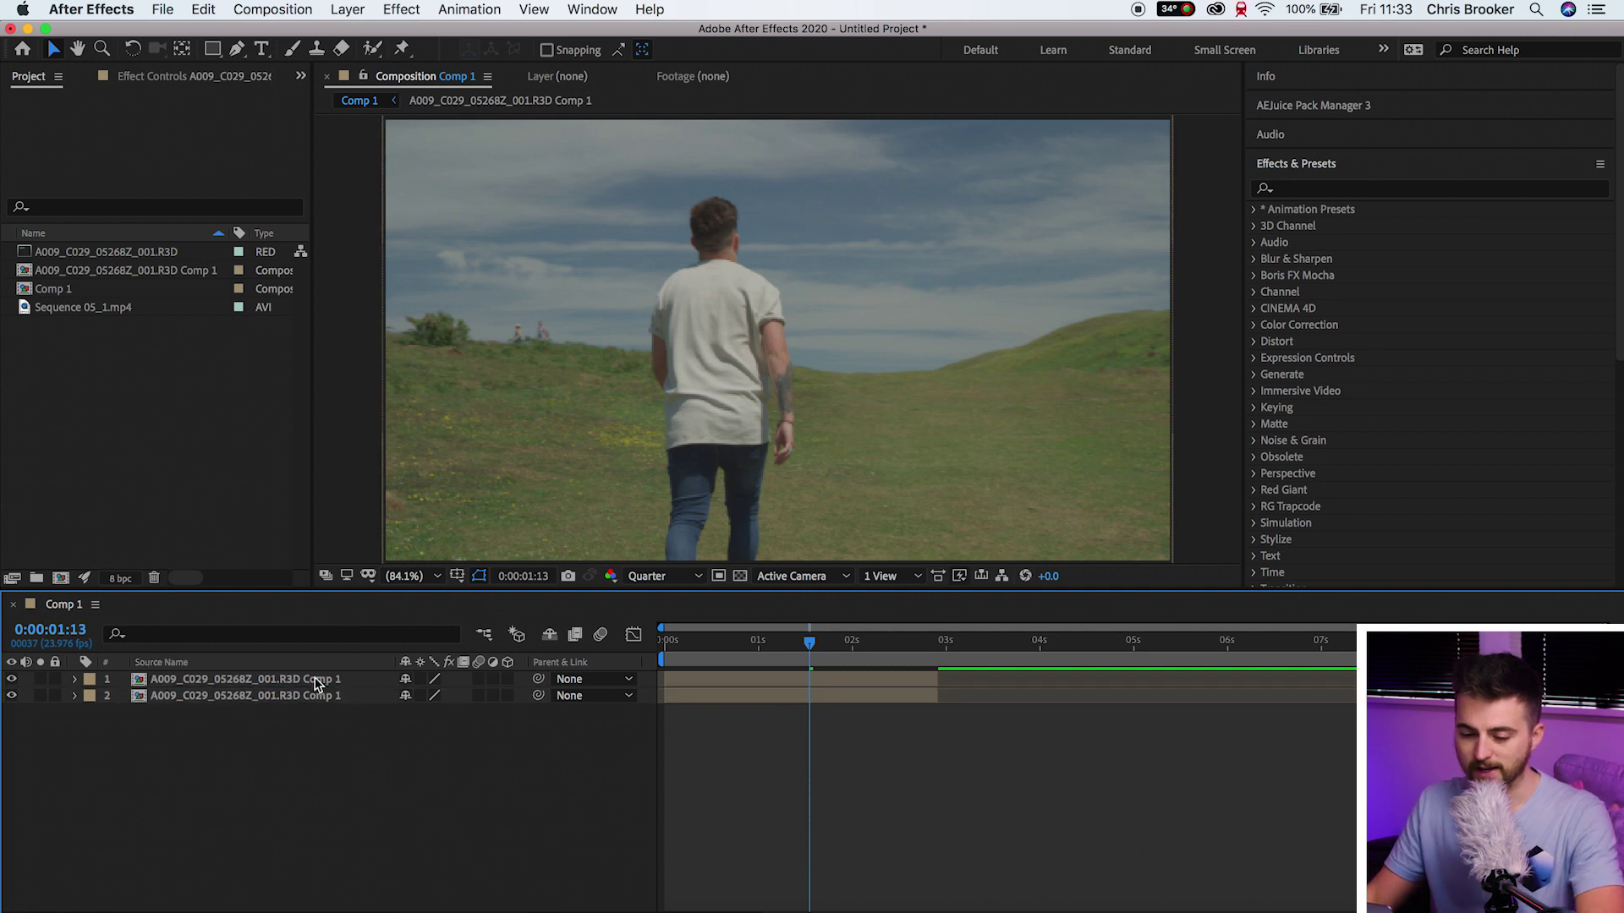
- Rename the top copy of the layer to 'Subject'
click(315, 679)
click(271, 695)
right_click(270, 695)
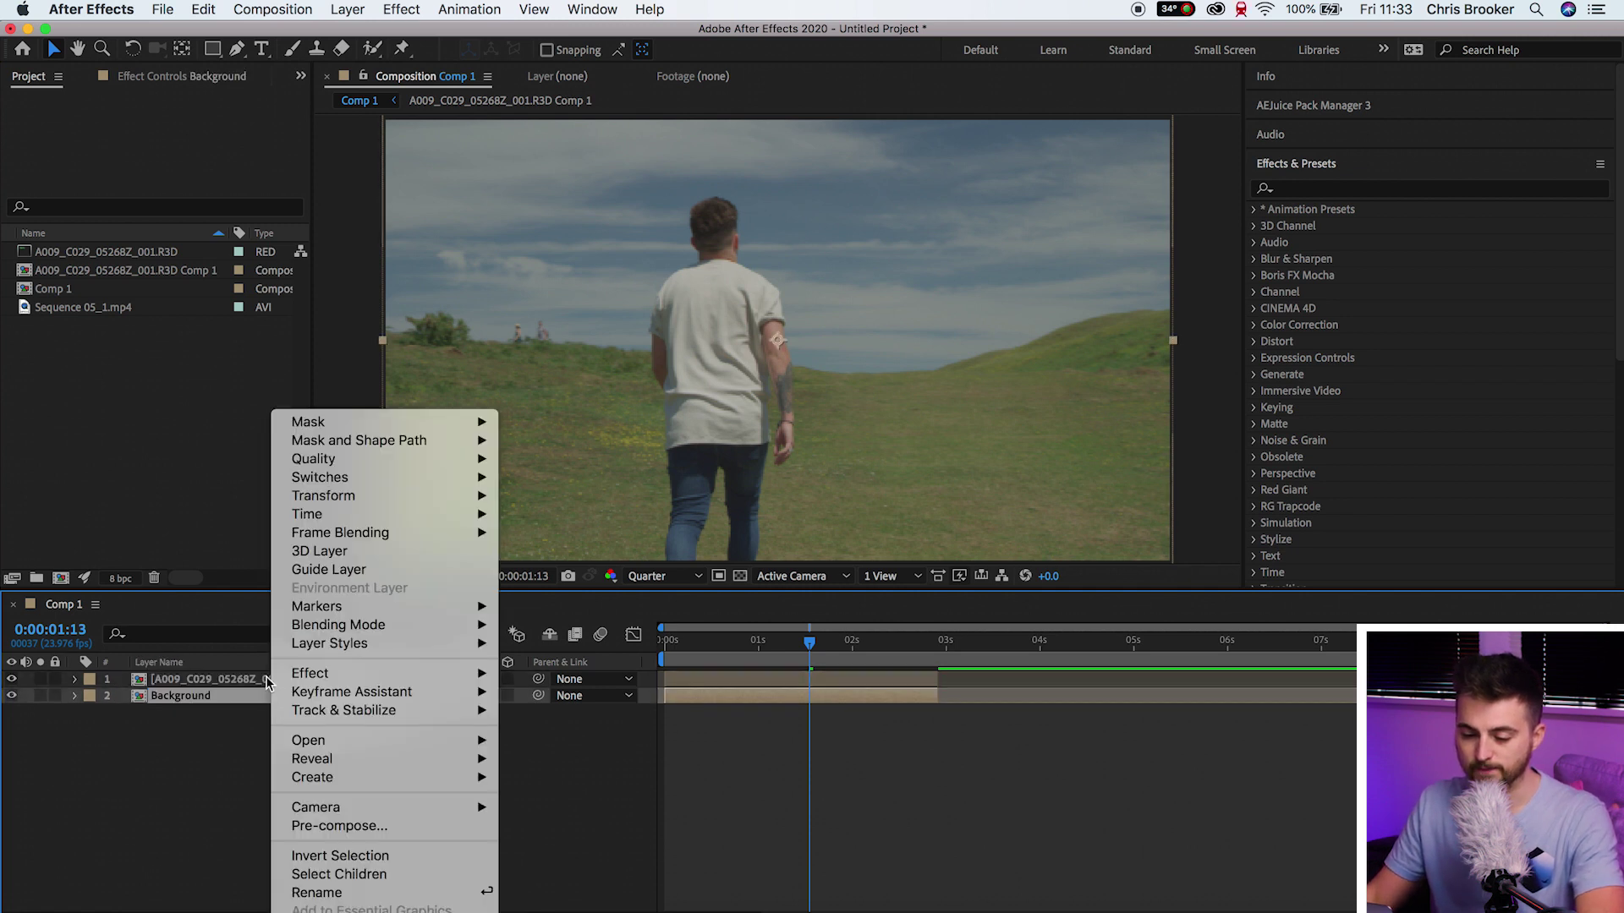
click(266, 678)
right_click(241, 683)
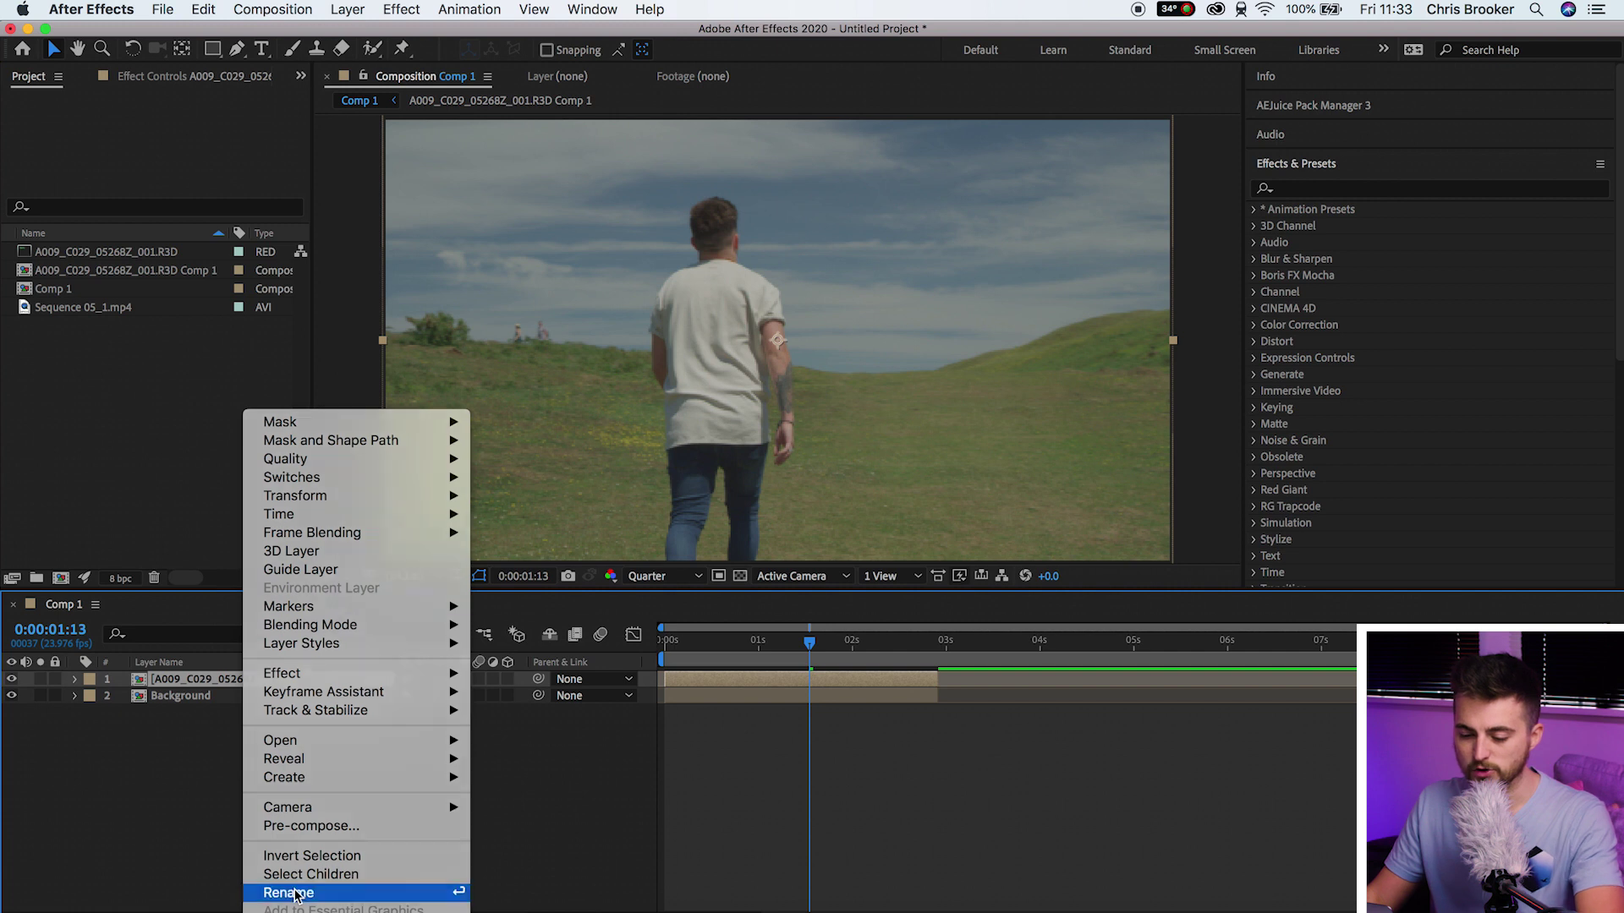
click(338, 891)
text(Subject)
click(339, 888)
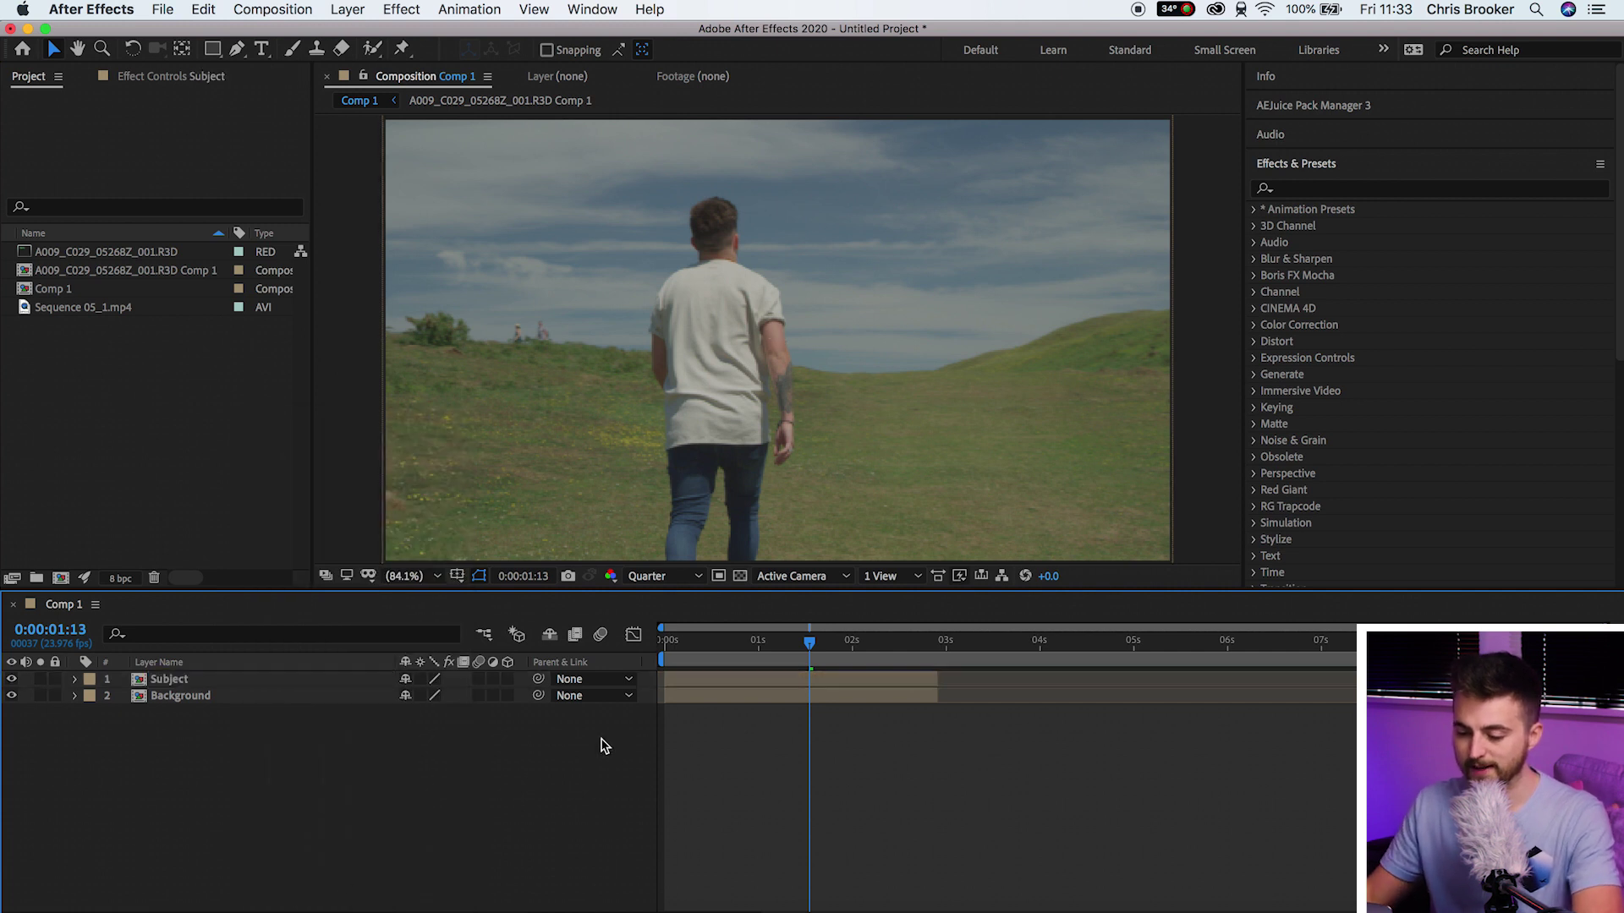
- Near the clip start, paint a Roto Brush foreground stroke down the walking man on Subject
click(739, 688)
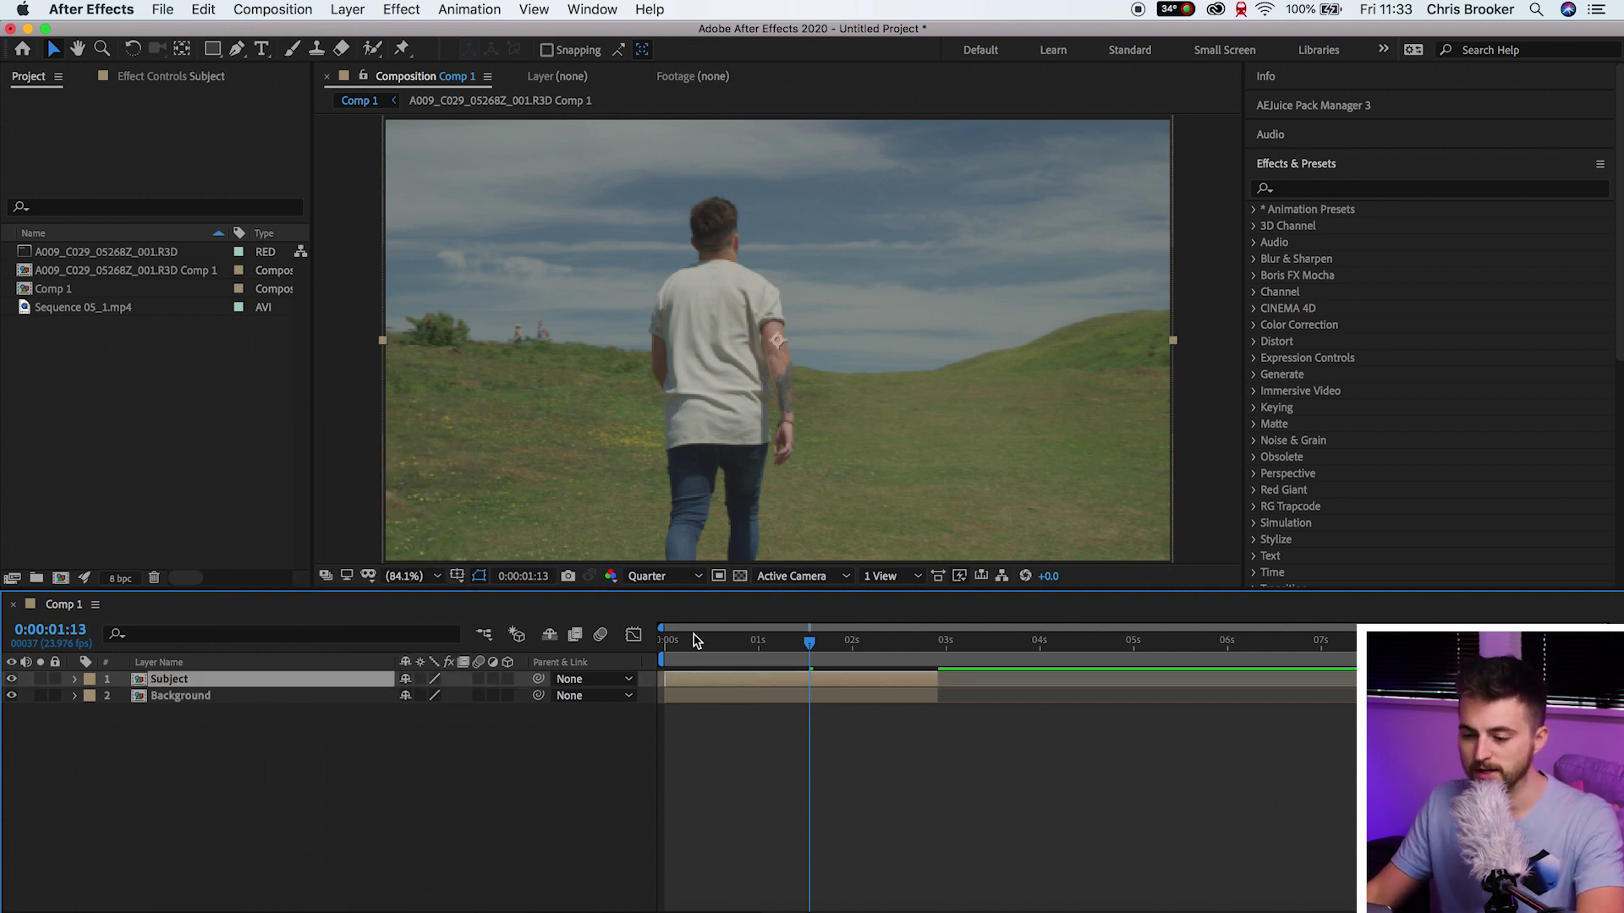
drag(697, 642, 663, 651)
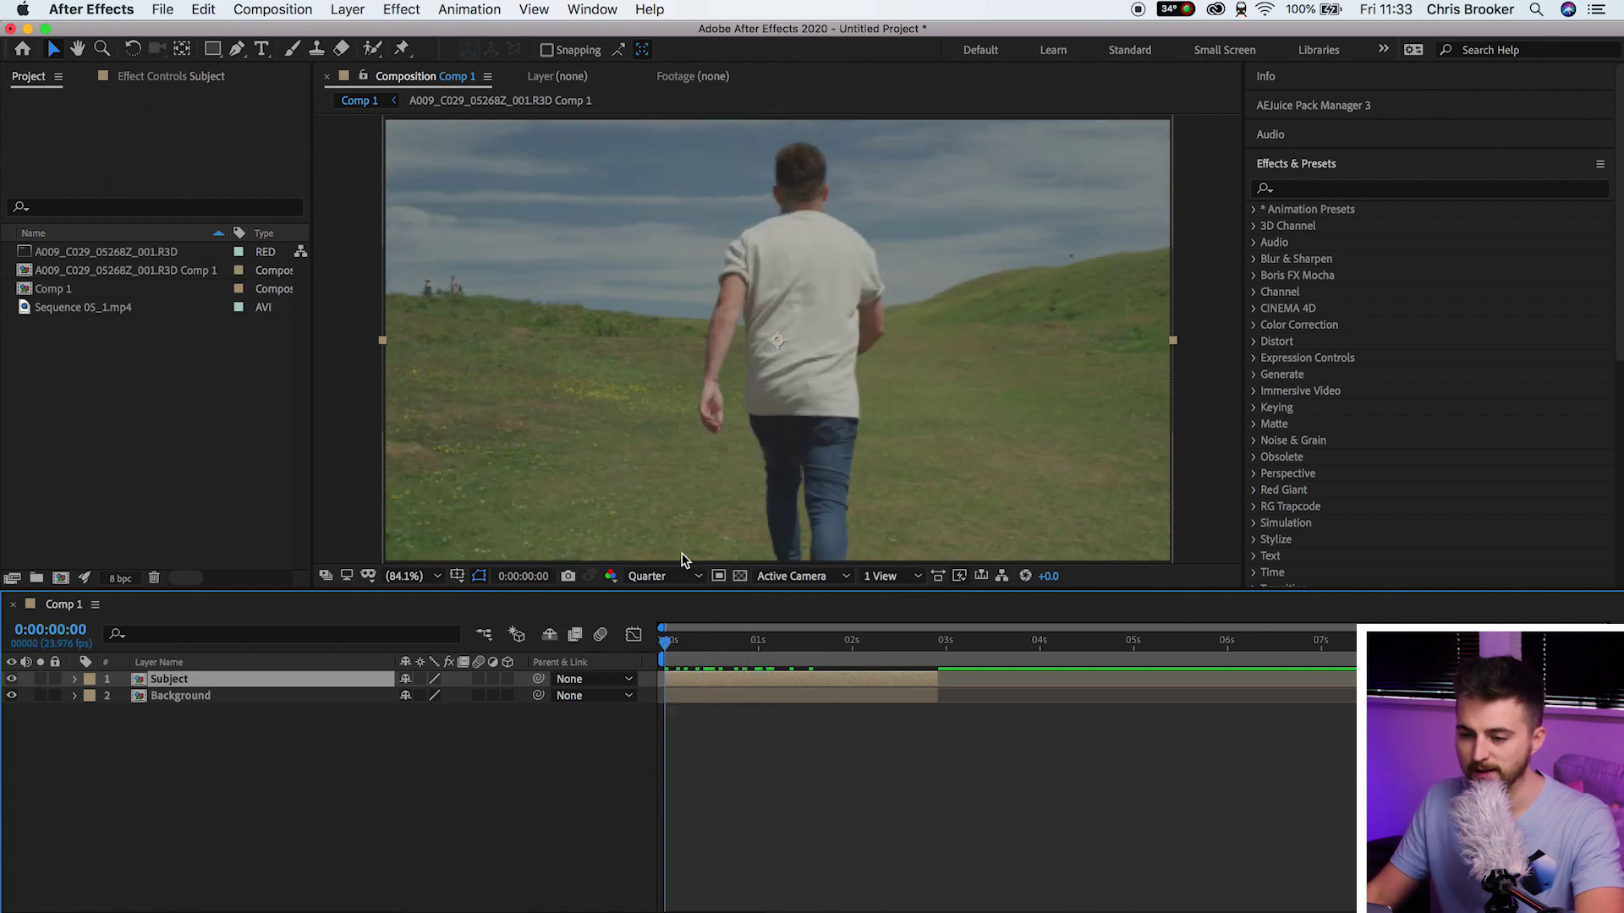
click(372, 49)
double_click(759, 291)
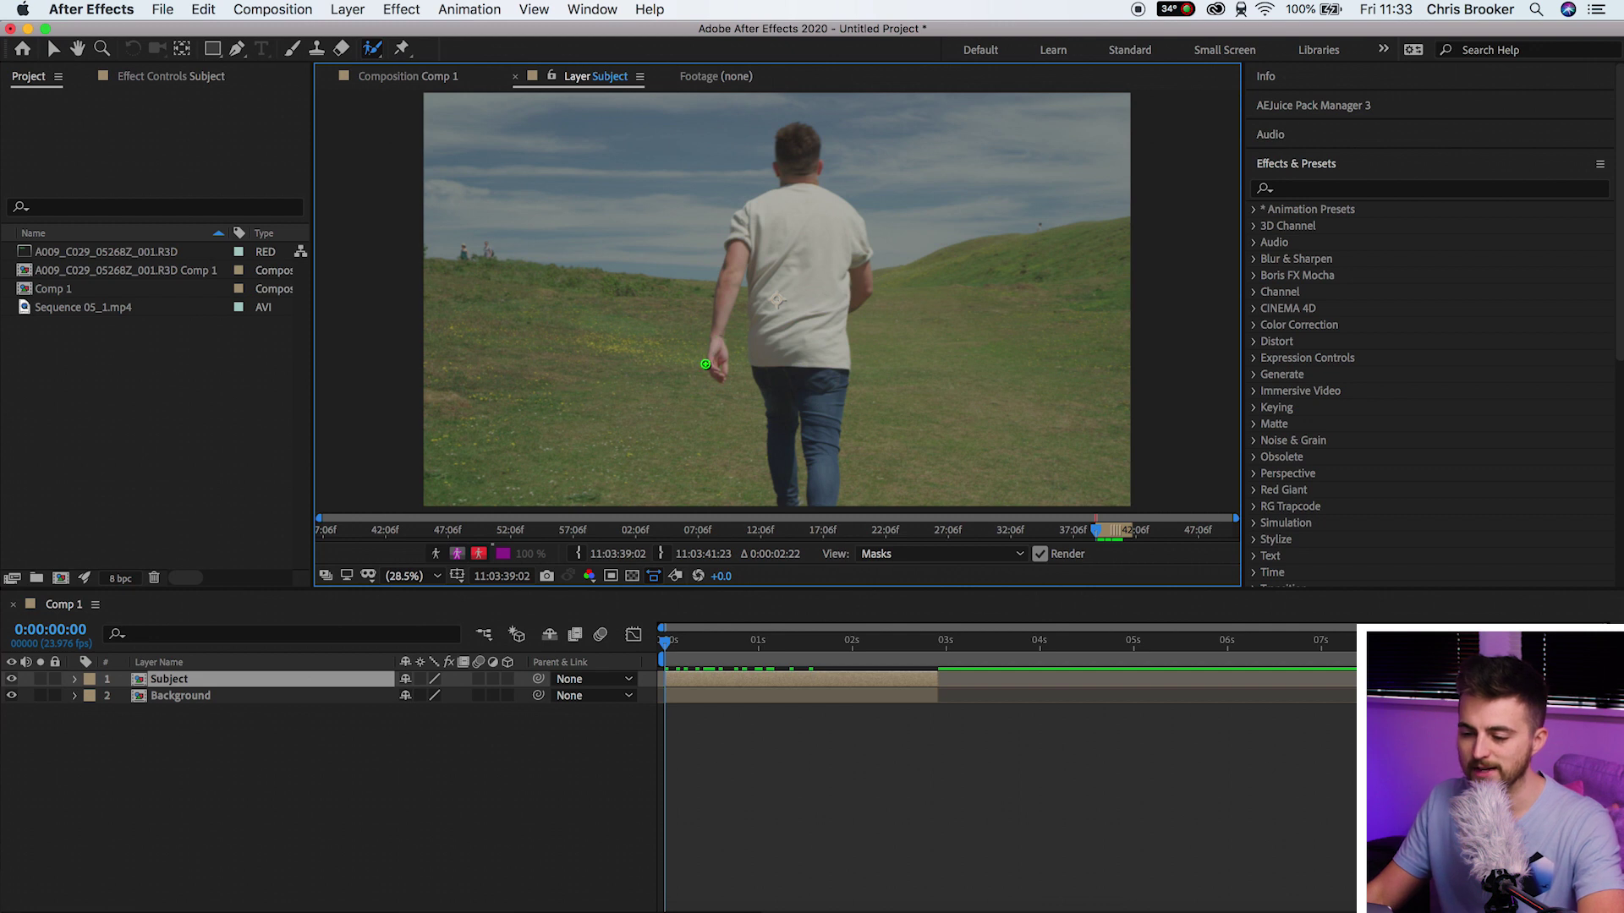
drag(721, 370, 719, 334)
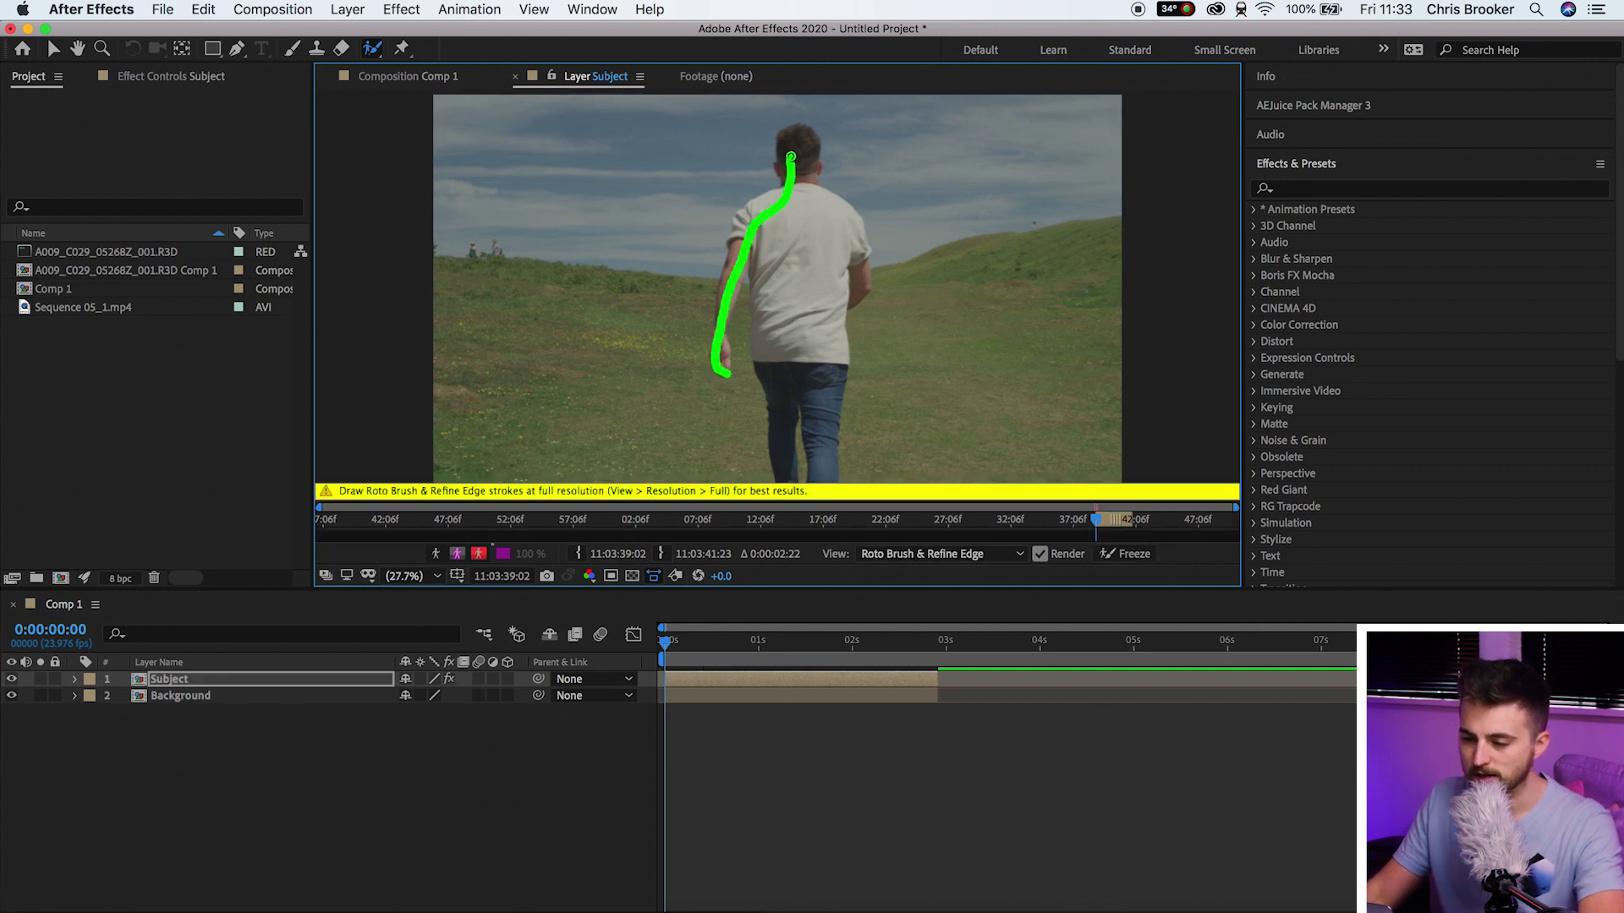
mouse_move(834, 278)
mouse_down()
mouse_move(810, 343)
mouse_move(813, 448)
mouse_move(791, 383)
mouse_move(791, 471)
mouse_move(781, 316)
mouse_up()
drag(809, 250, 810, 254)
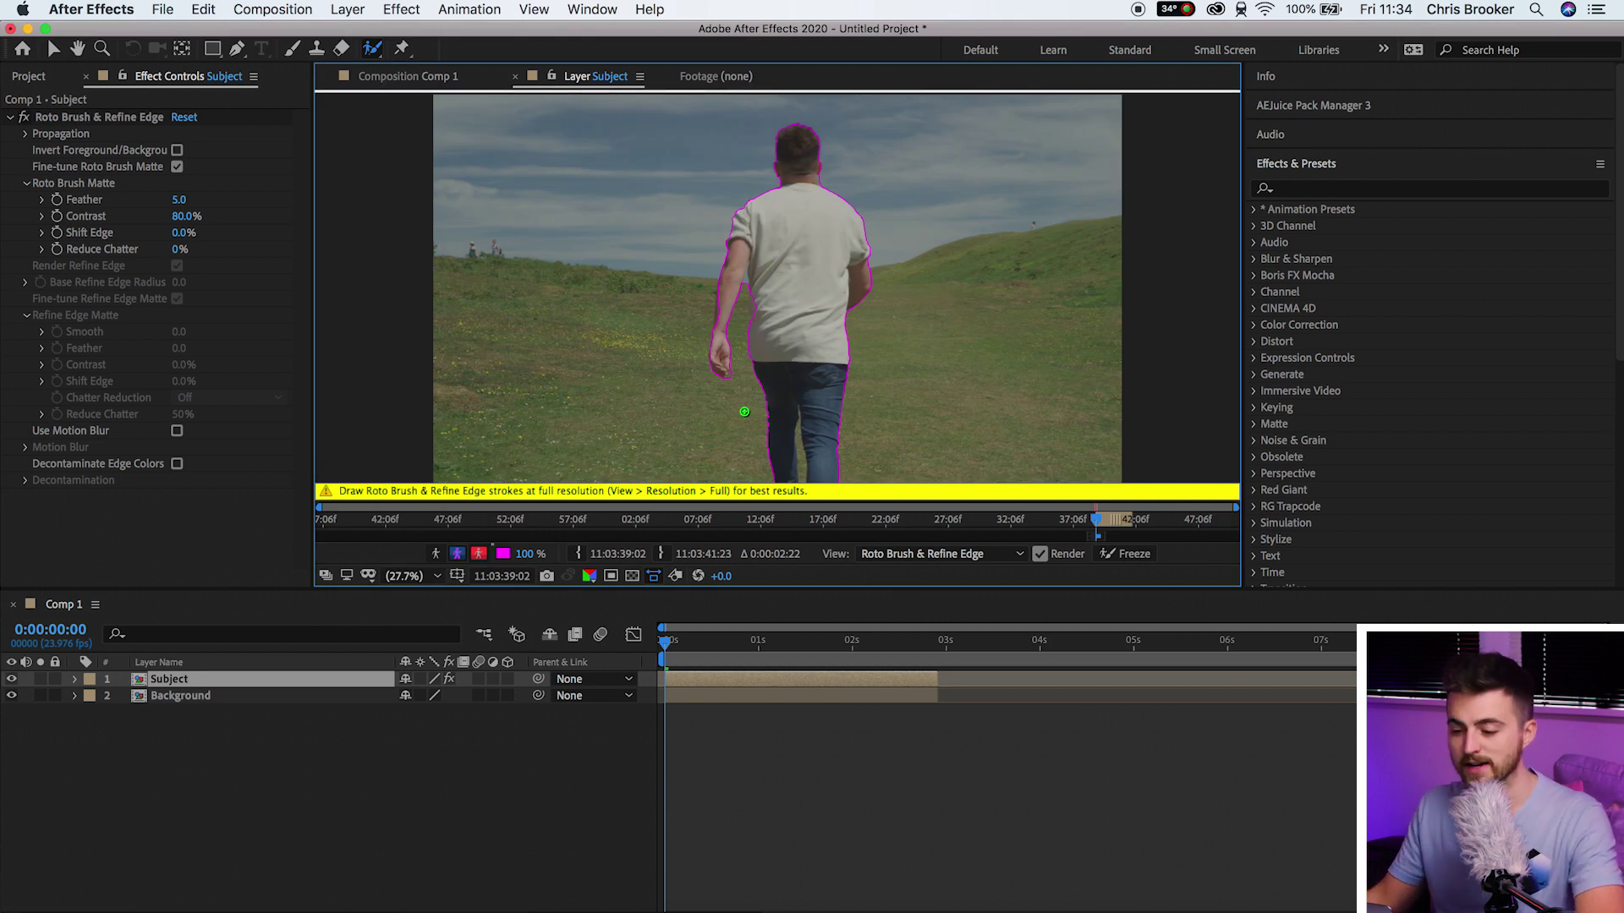
- Show the red matte overlay and zoom in on the man's legs
click(478, 554)
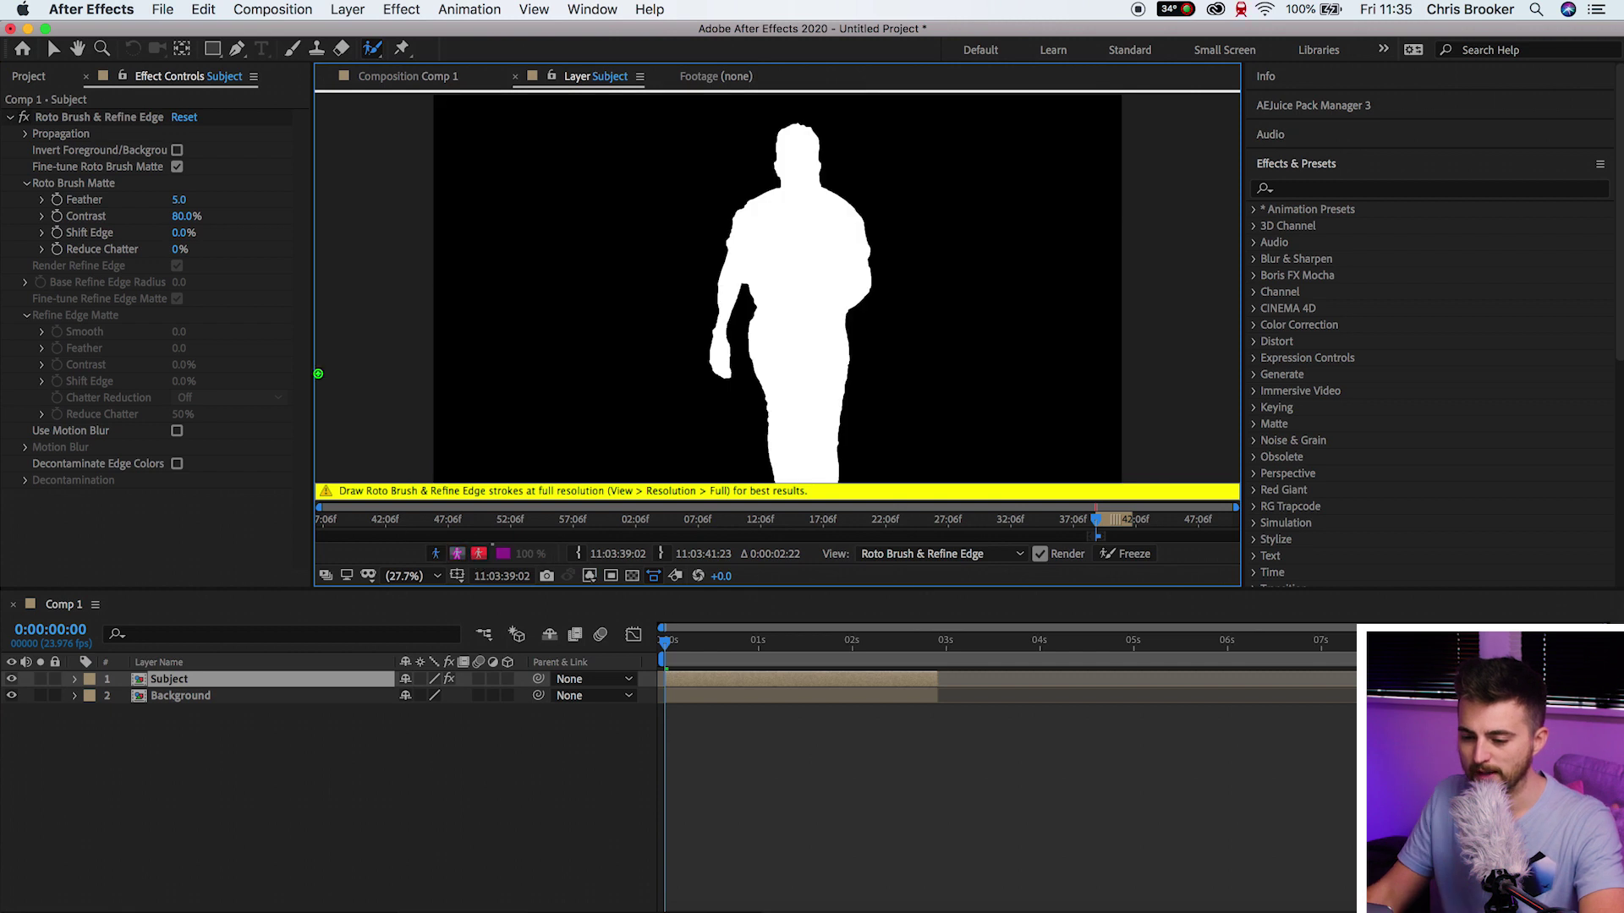
click(478, 554)
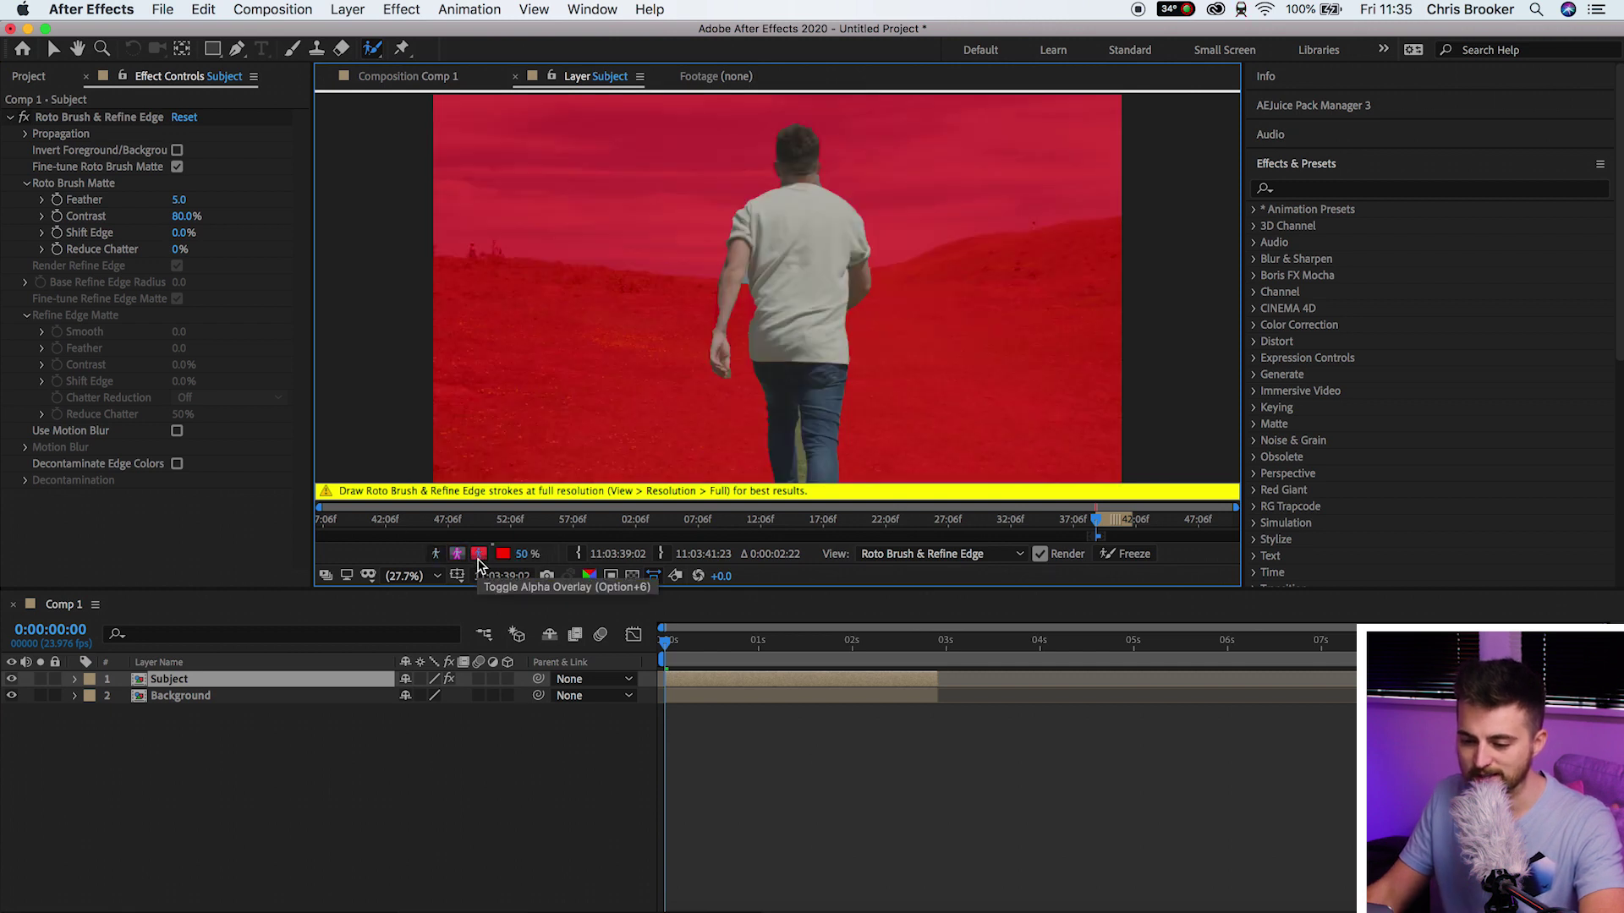
scroll(757, 273, up, 4)
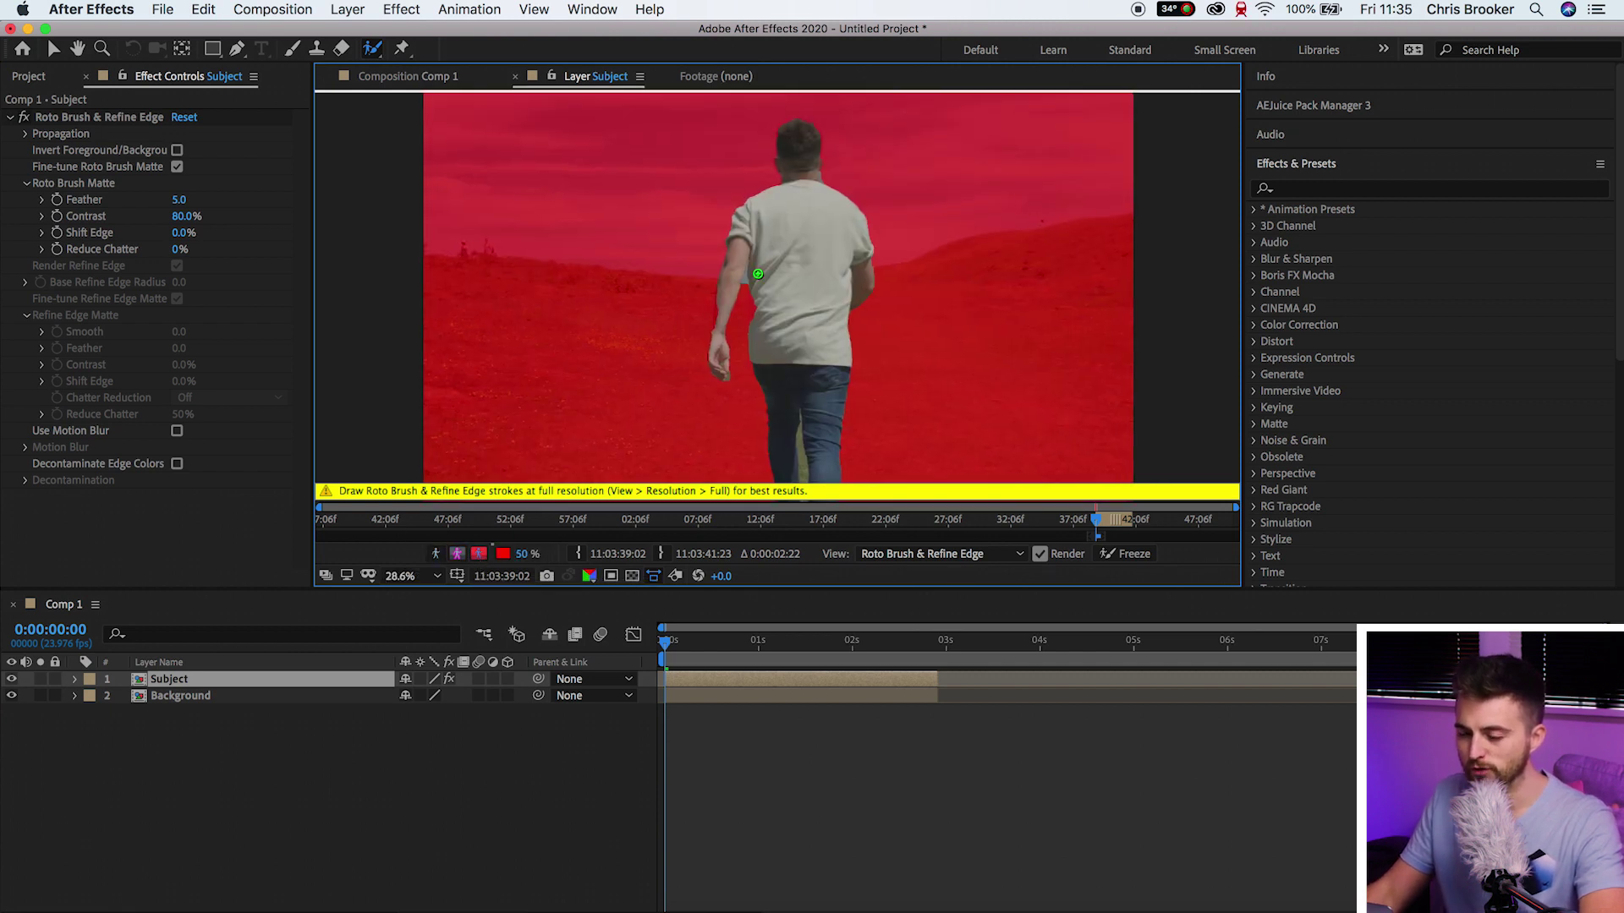
drag(953, 304, 738, 78)
scroll(819, 80, down, 10)
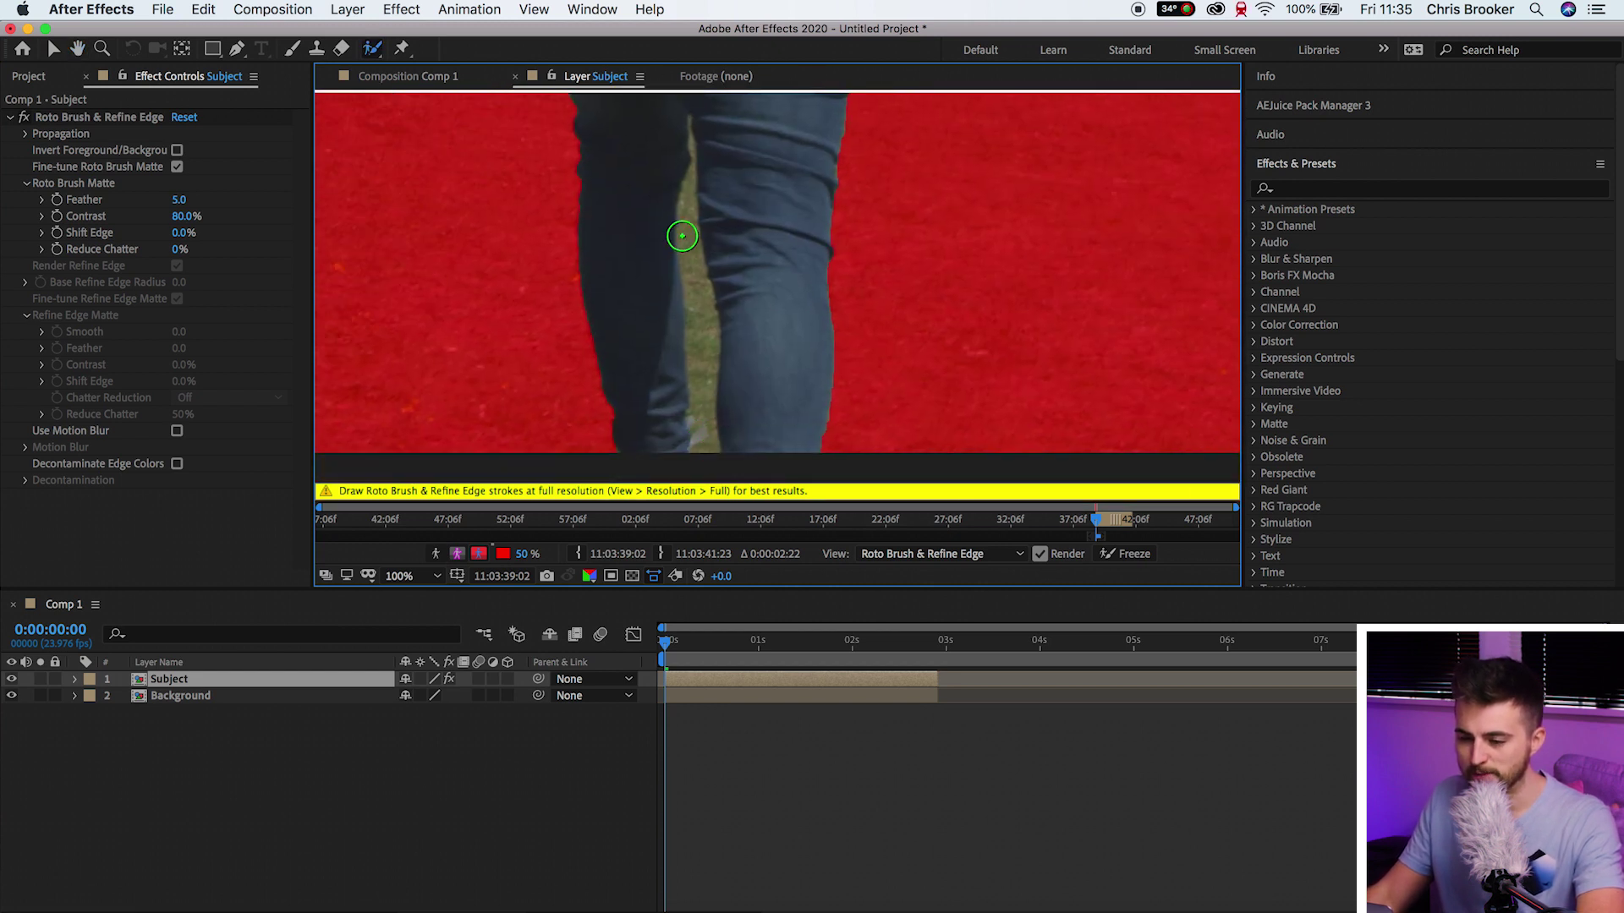
- Open the brush settings panel and shrink the Roto Brush diameter to 25 px
click(1295, 165)
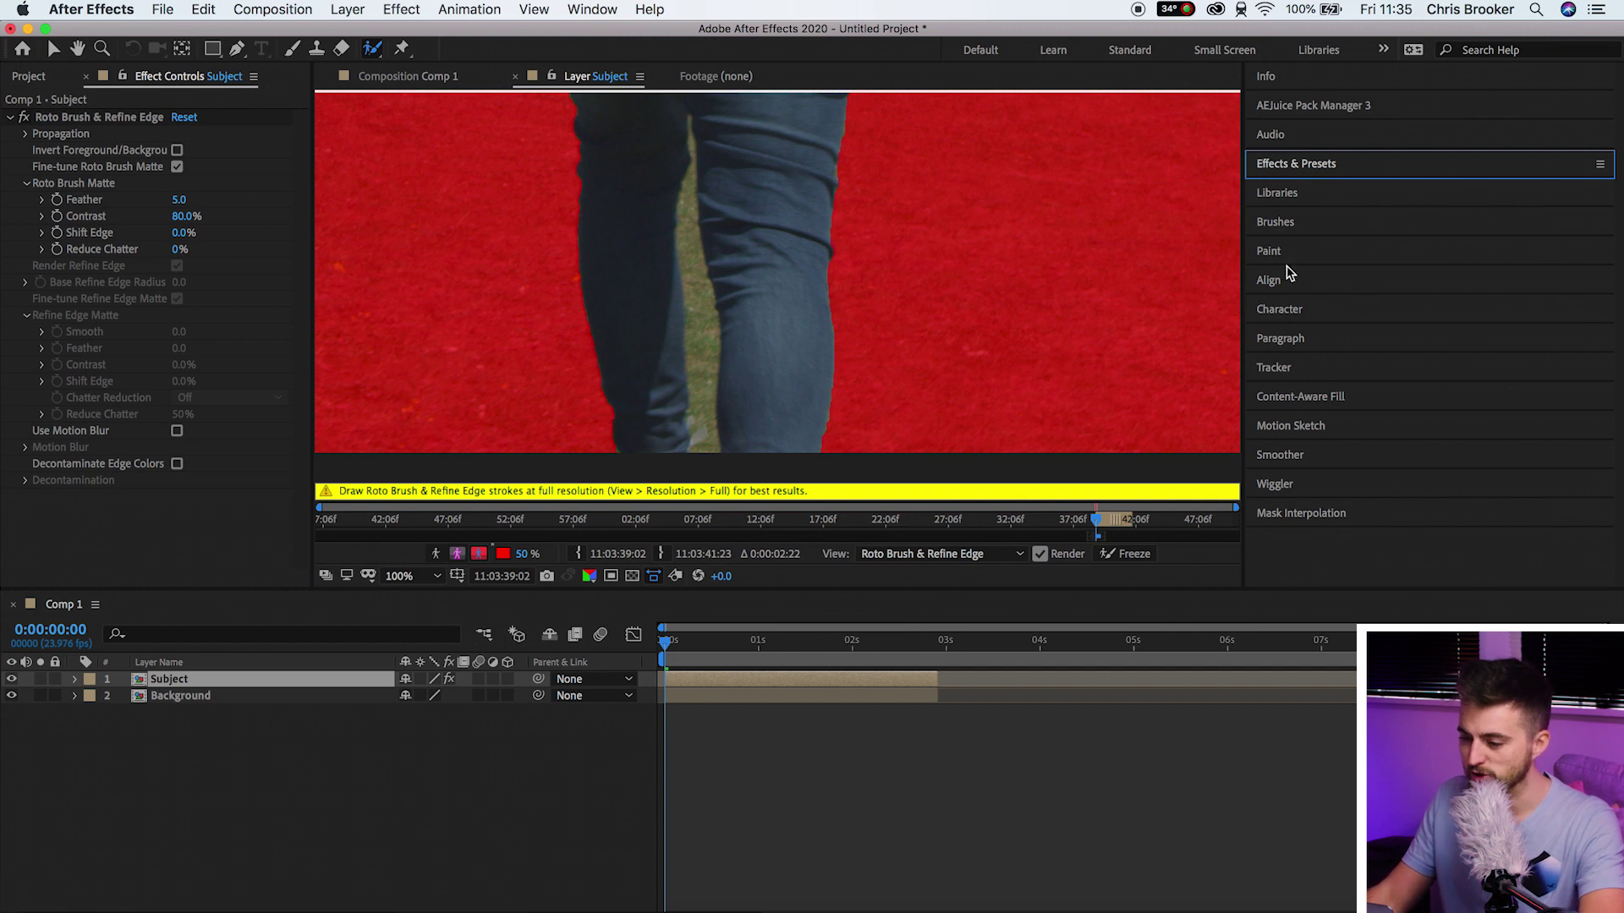
click(590, 10)
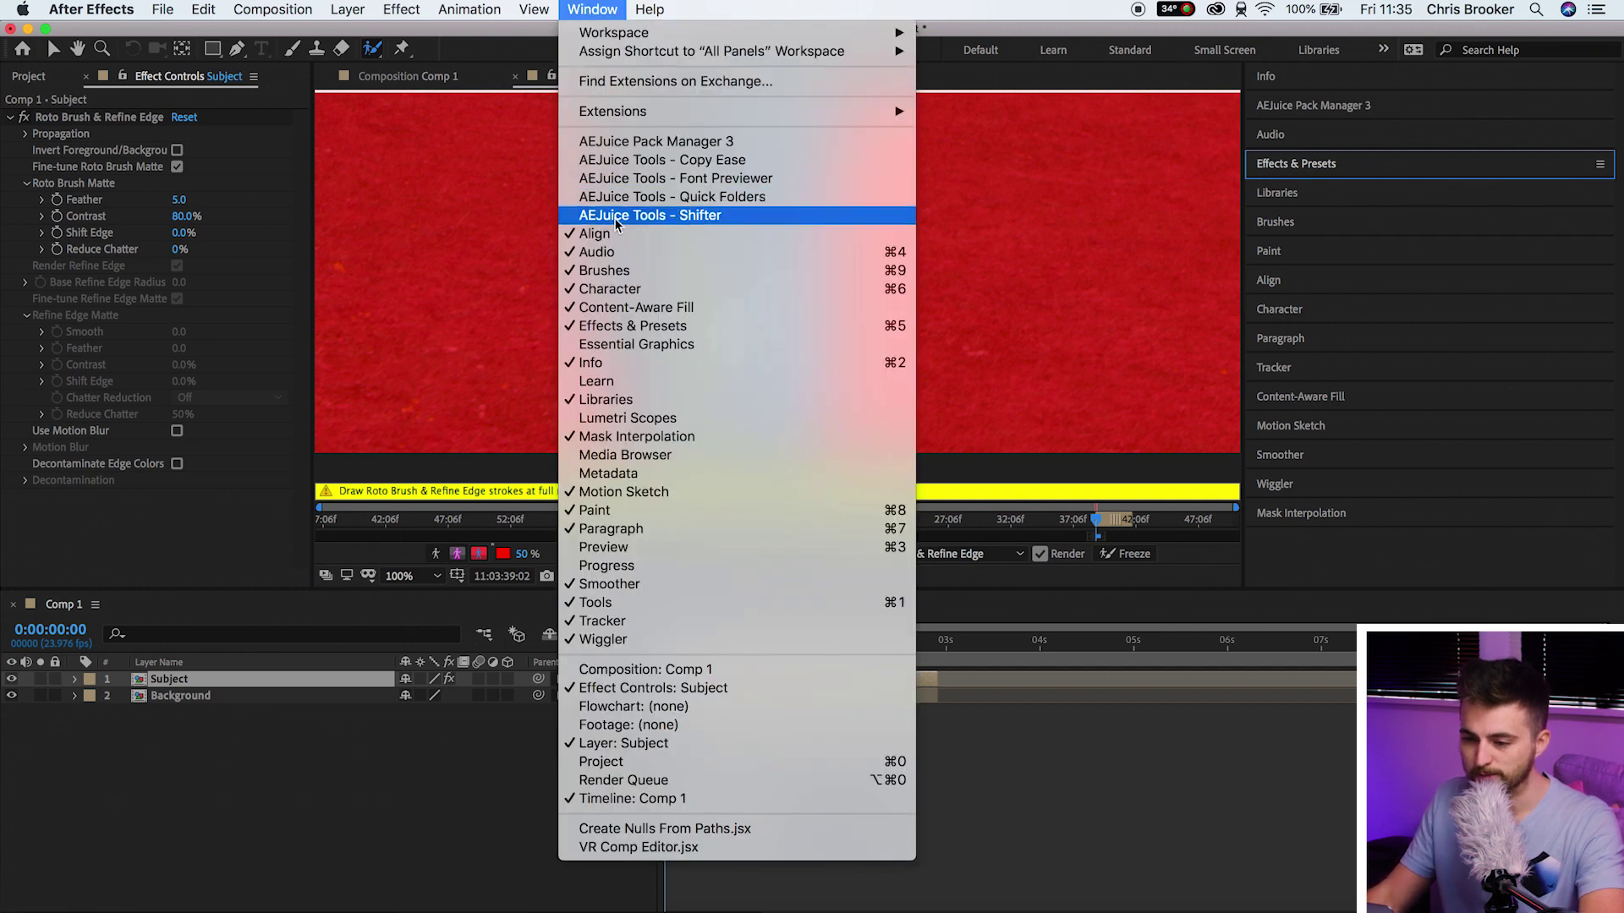
click(620, 270)
click(592, 10)
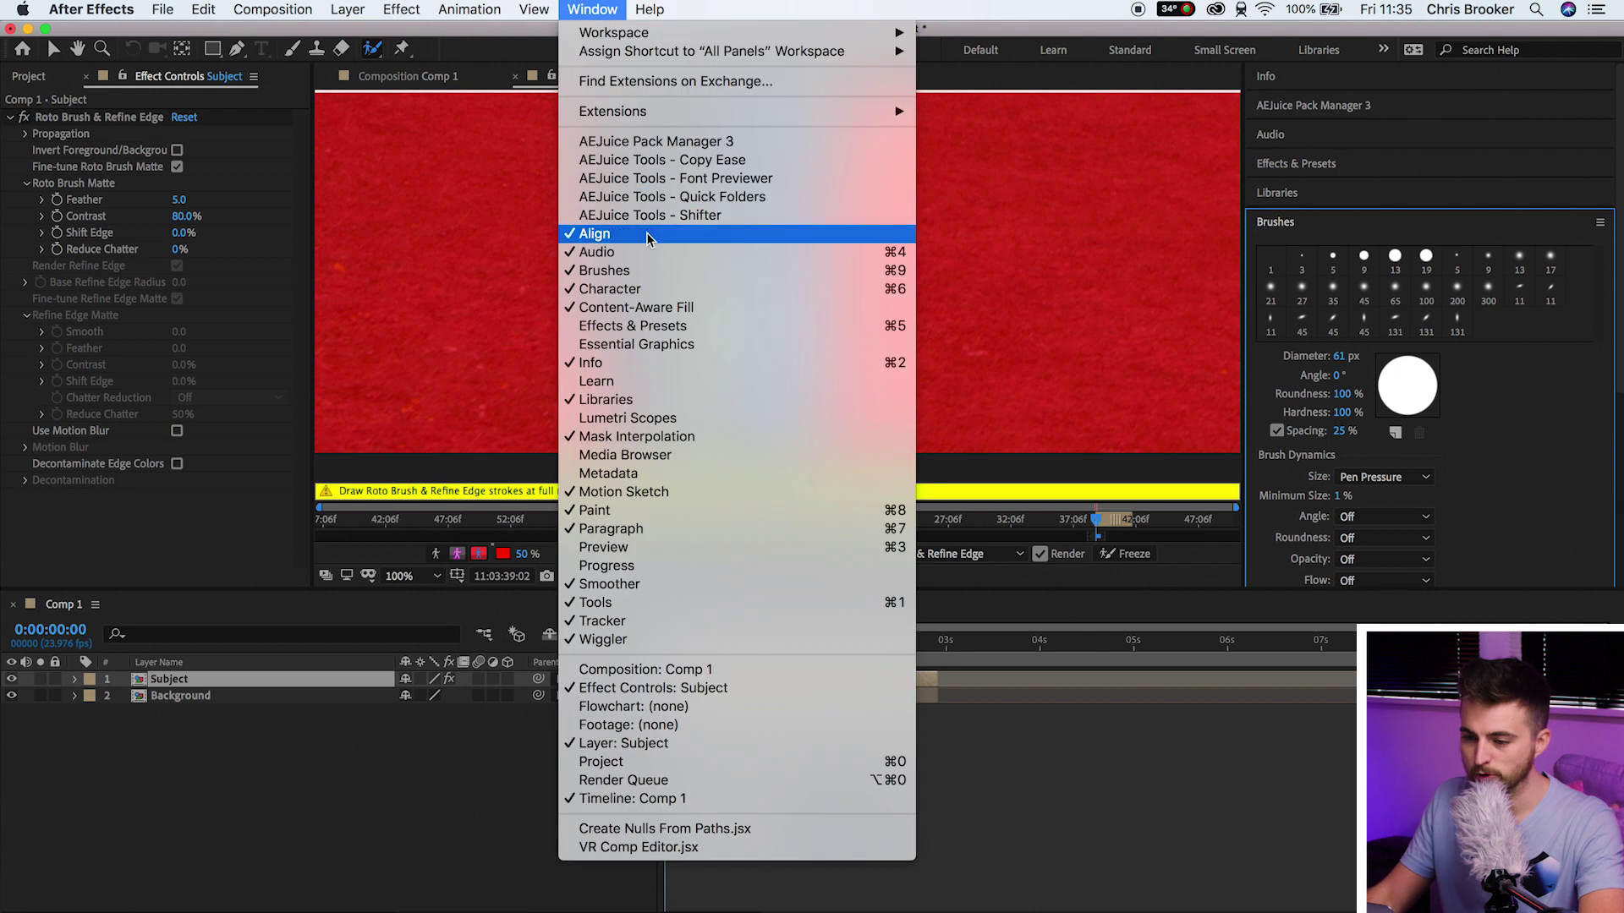
click(1123, 241)
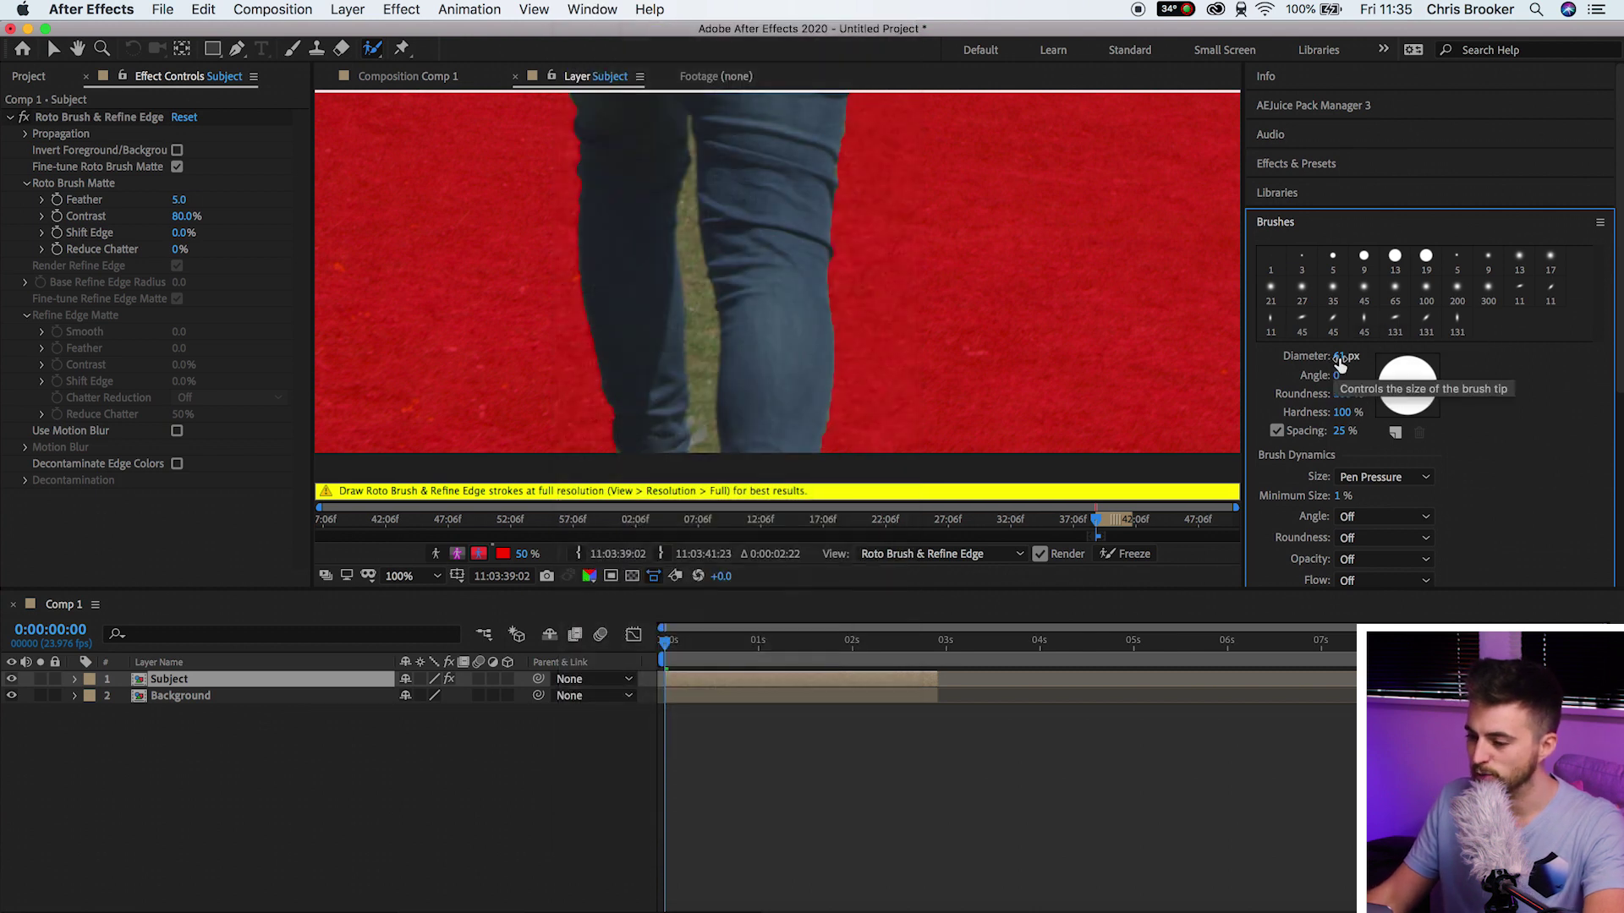
drag(1340, 356, 1304, 362)
click(706, 435)
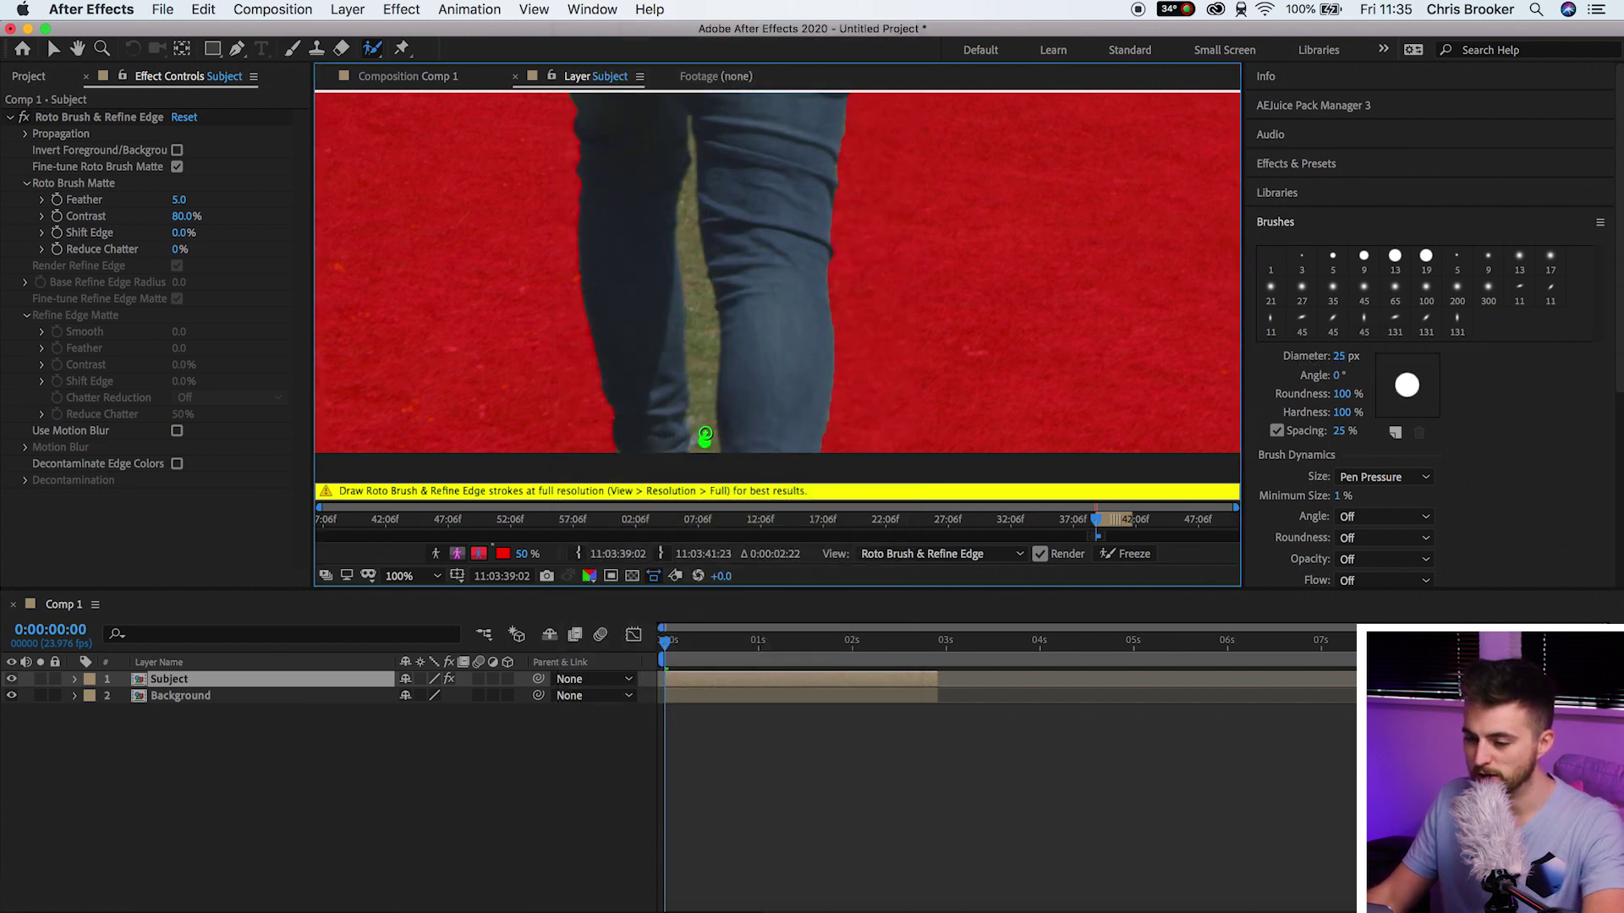
- Extend the foreground stroke, subtract the grass gap between the legs, and fit the frame
drag(704, 387, 693, 305)
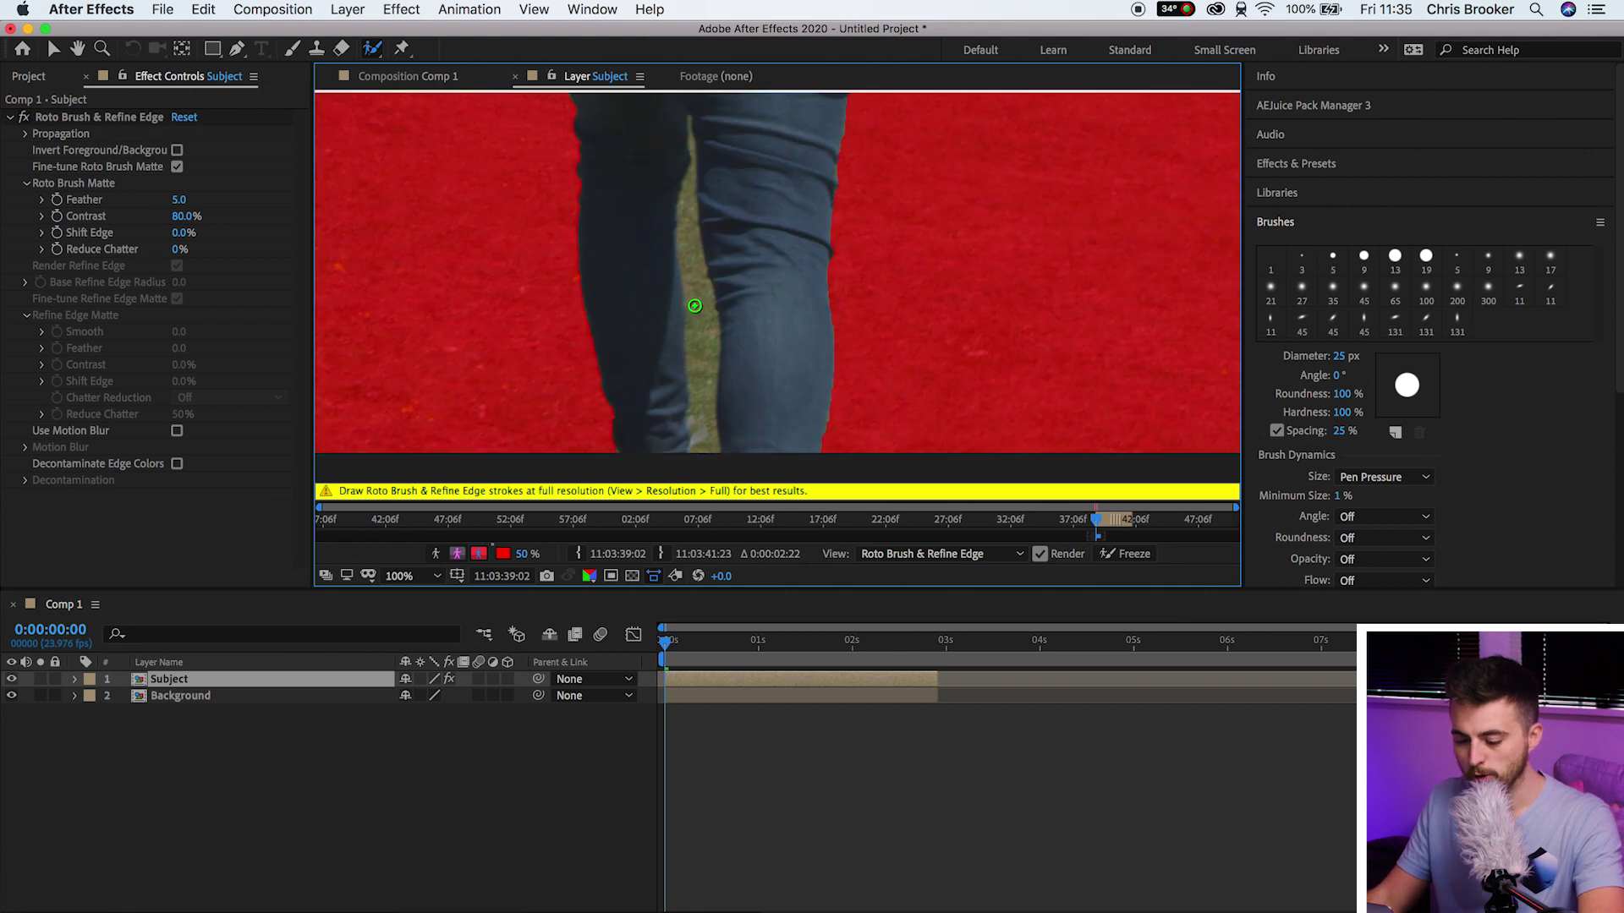
drag(706, 438, 687, 198)
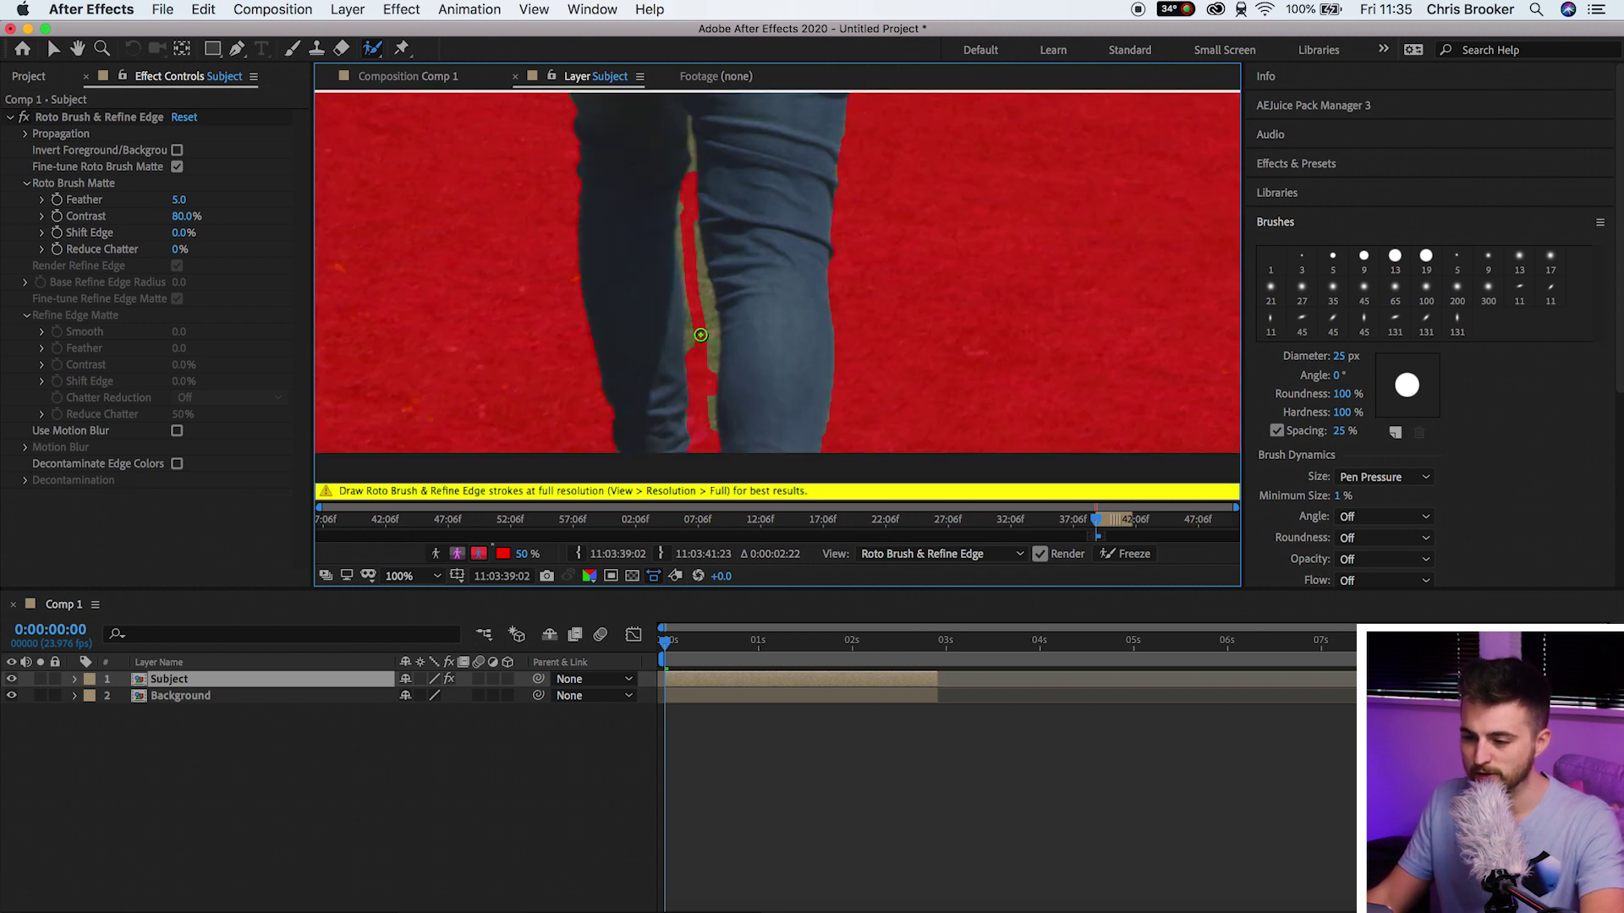
drag(709, 323, 707, 266)
key(shift+/)
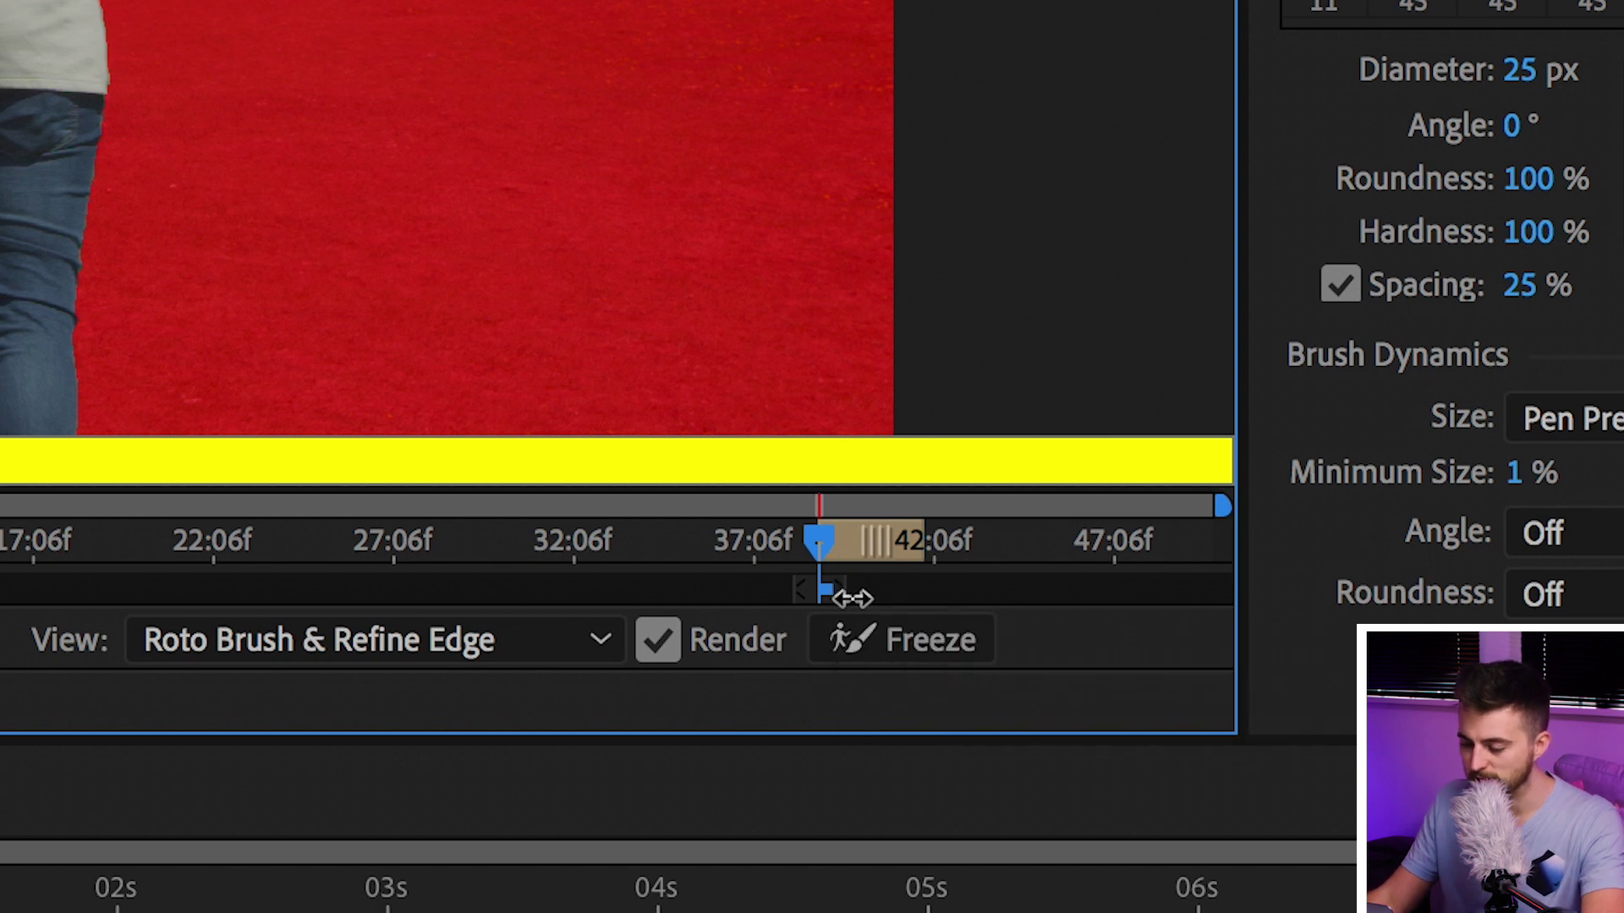
- Extend the roto span to later frames and step through them to check the matte
drag(851, 598, 941, 606)
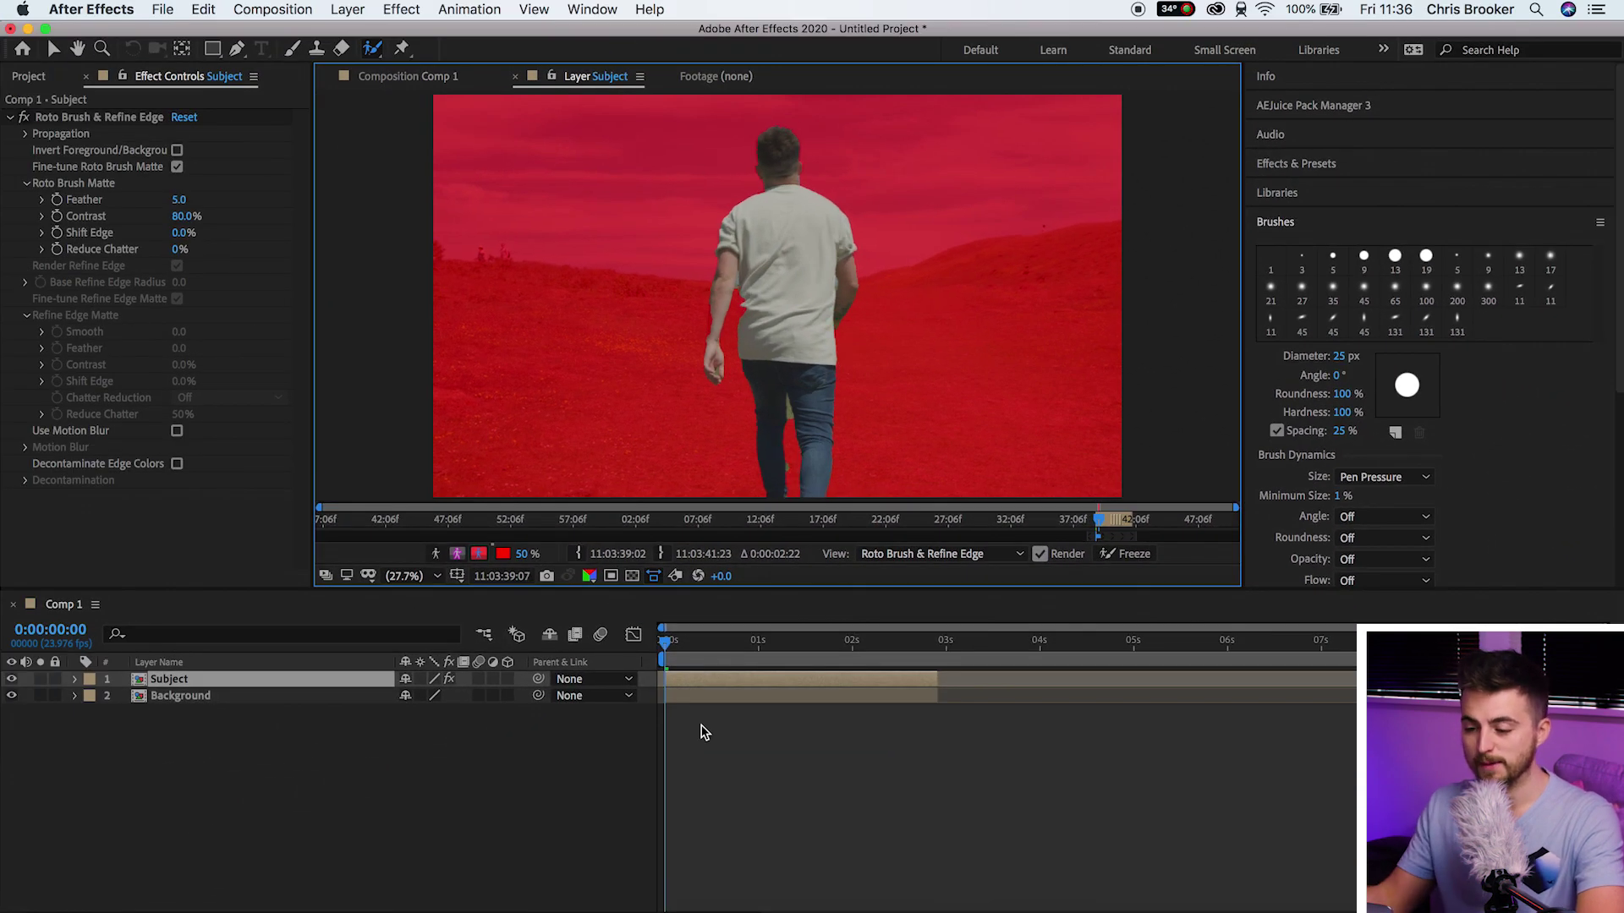
key(Page_Down)
key(Page_Down)
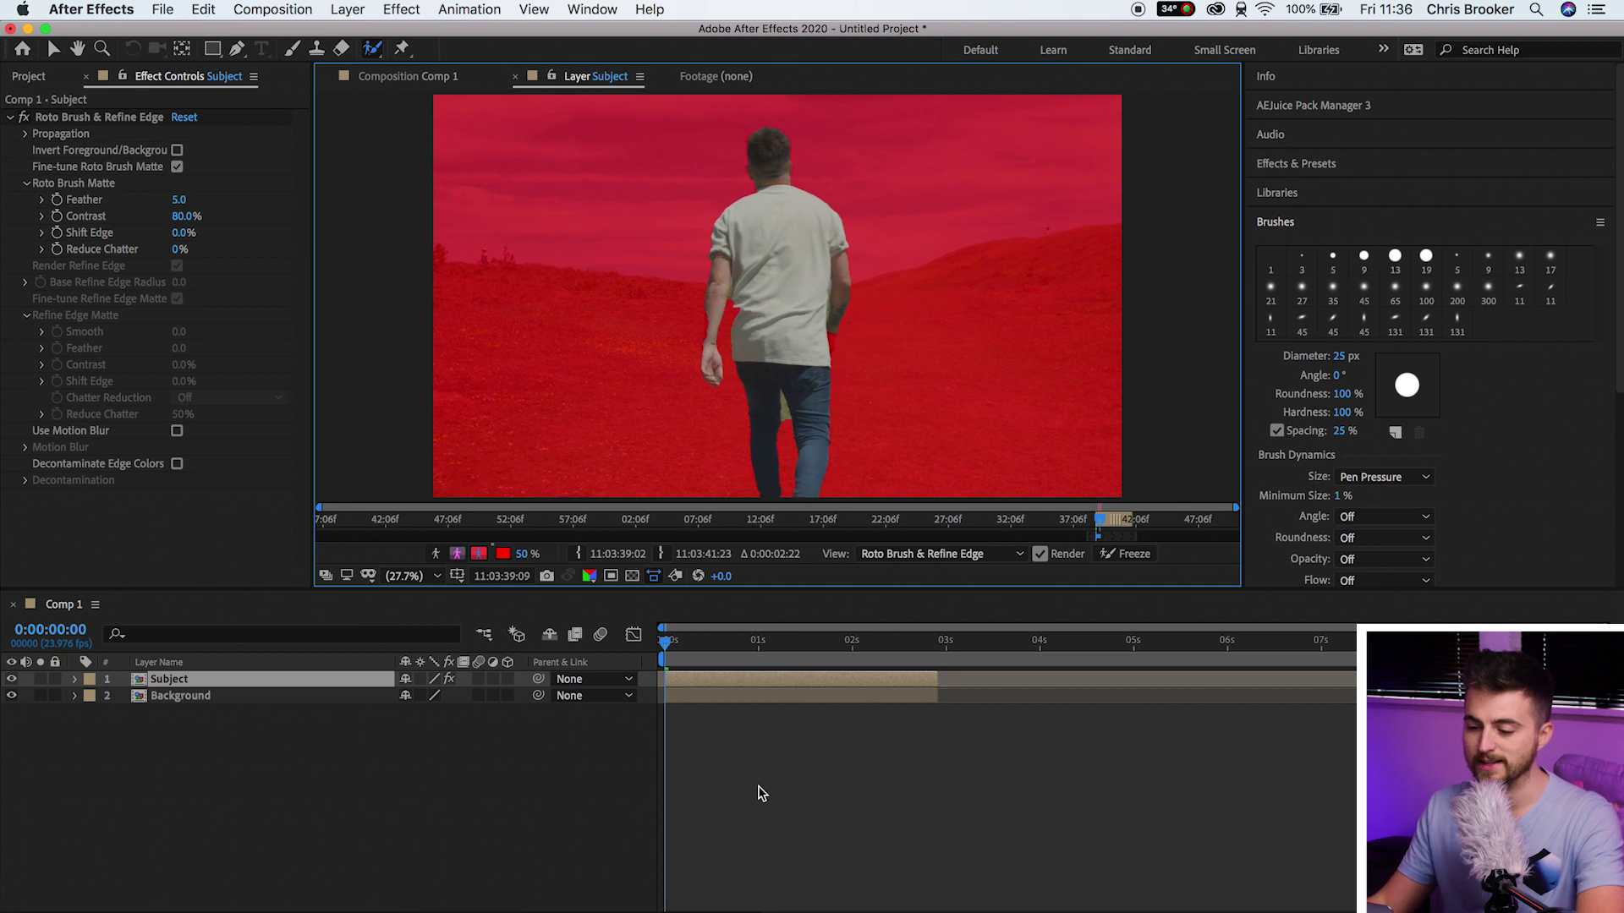
key(Page_Down)
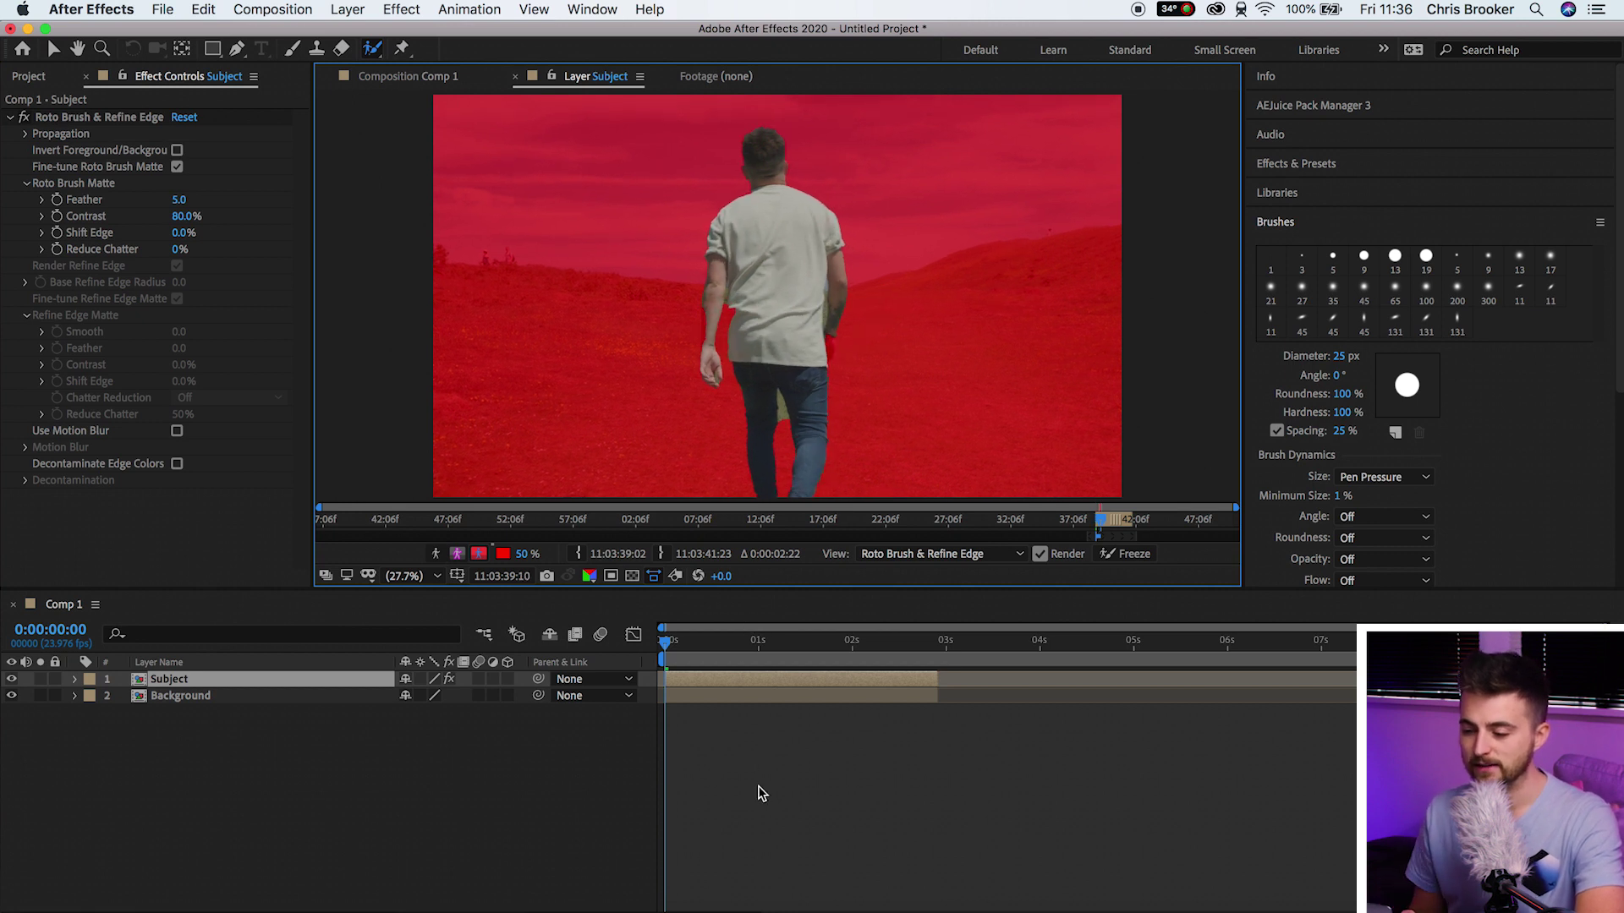
key(Page_Down)
key(Page_Down)
key(Page_Up)
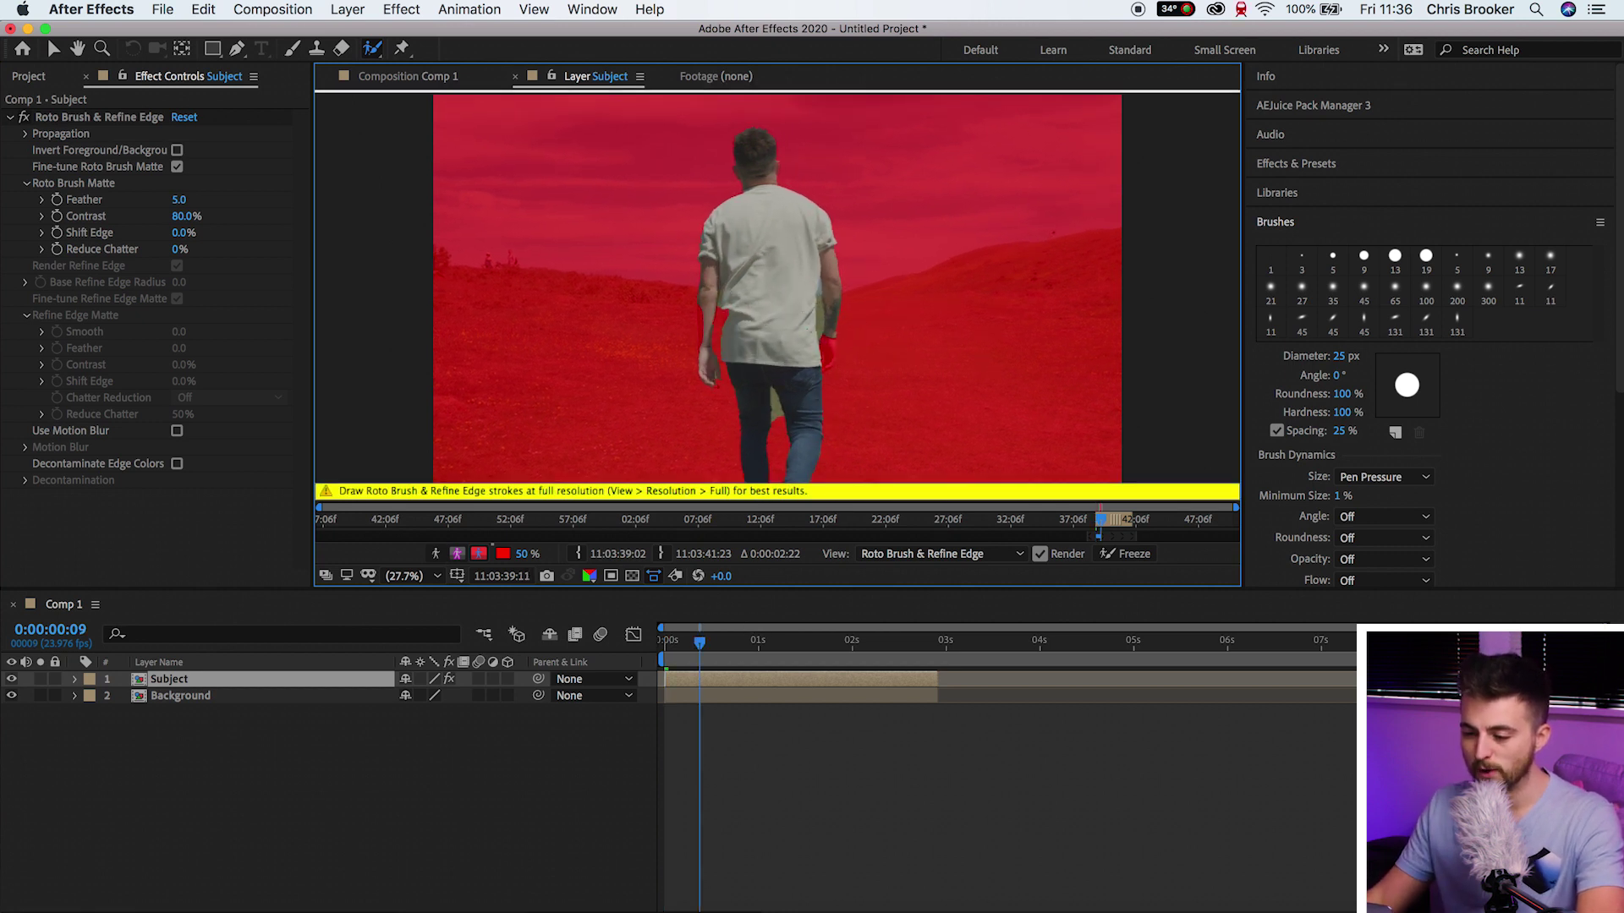
- Enlarge the brush to 42 px and paint the subject's arm into the matte
drag(1339, 356, 1366, 356)
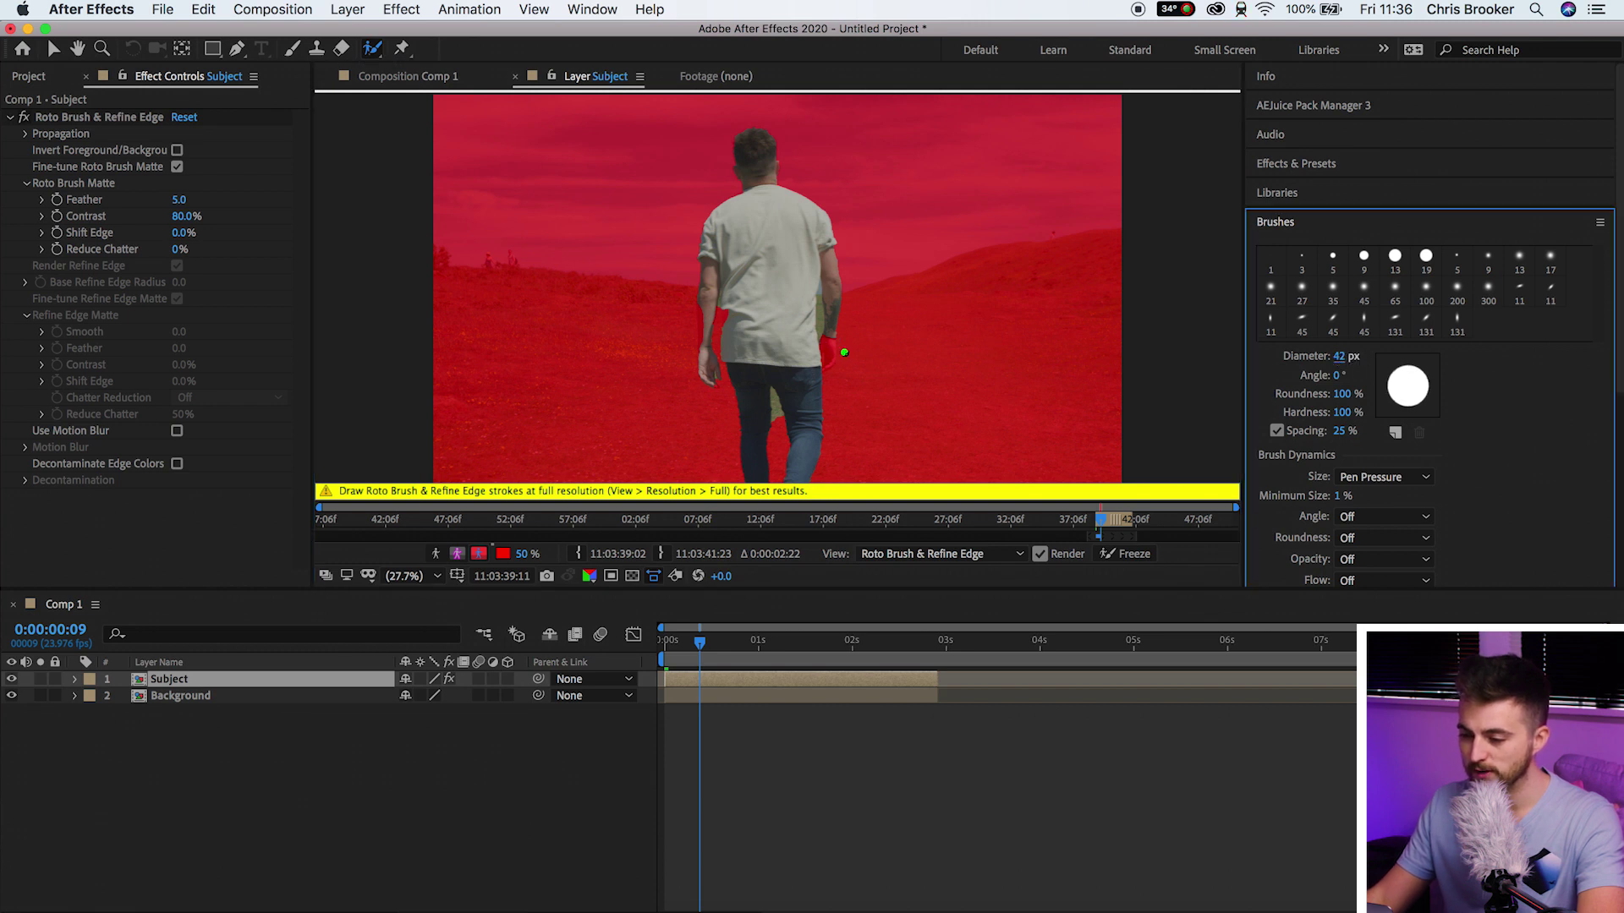
scroll(844, 353, up, 1)
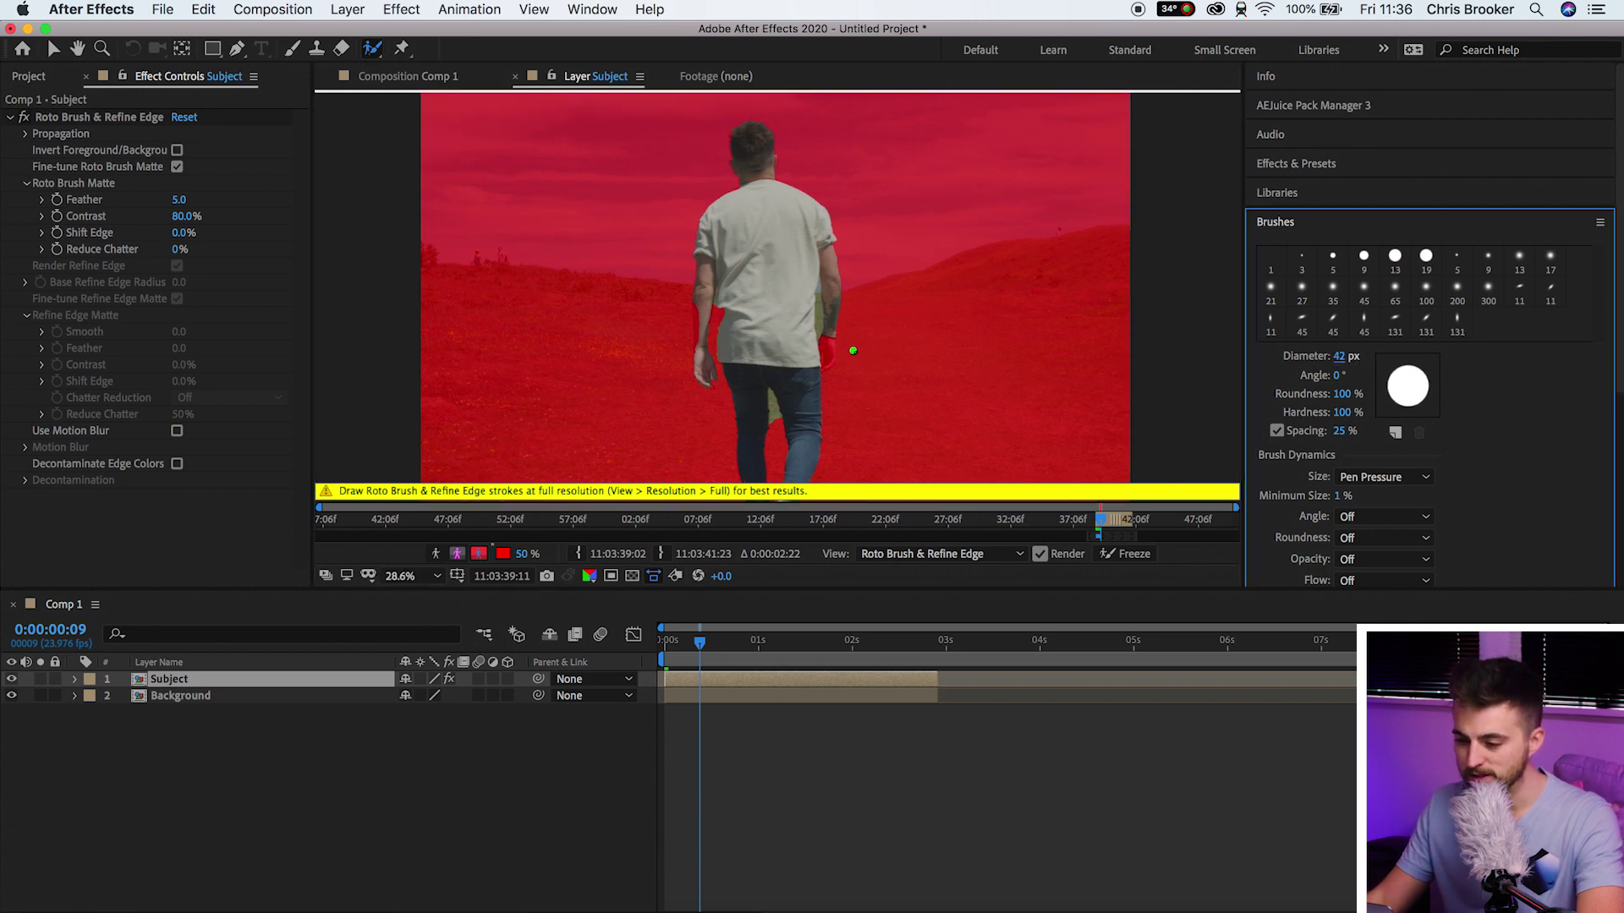
drag(831, 331, 817, 373)
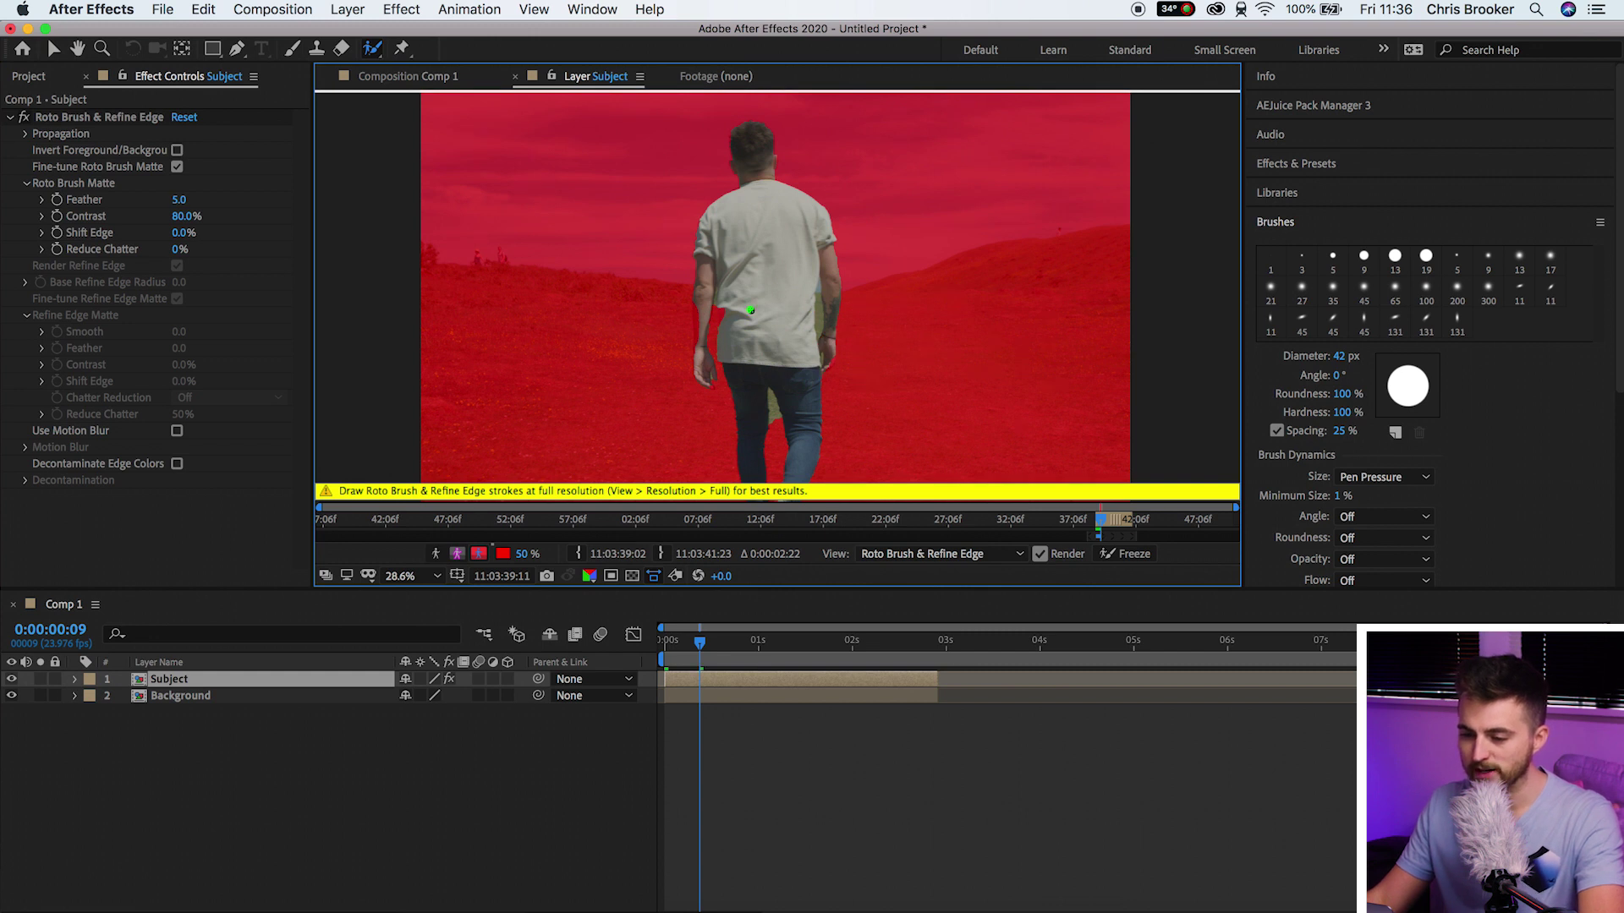
drag(693, 348, 694, 349)
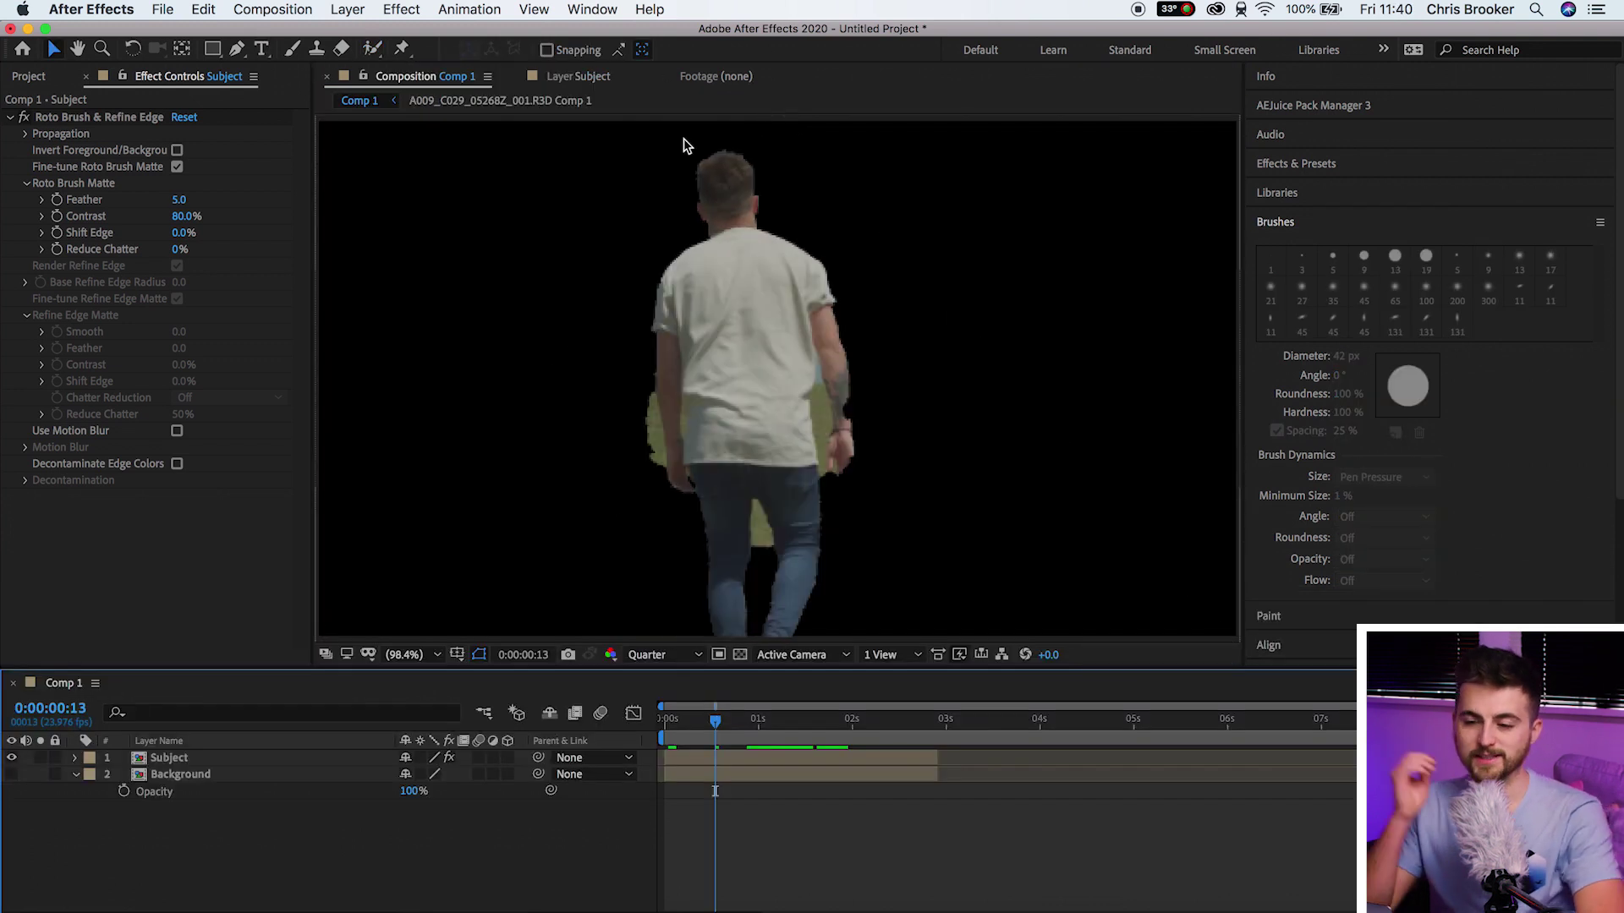
- Hide the Background layer and test the Subject cutout by moving it, then undo
click(12, 775)
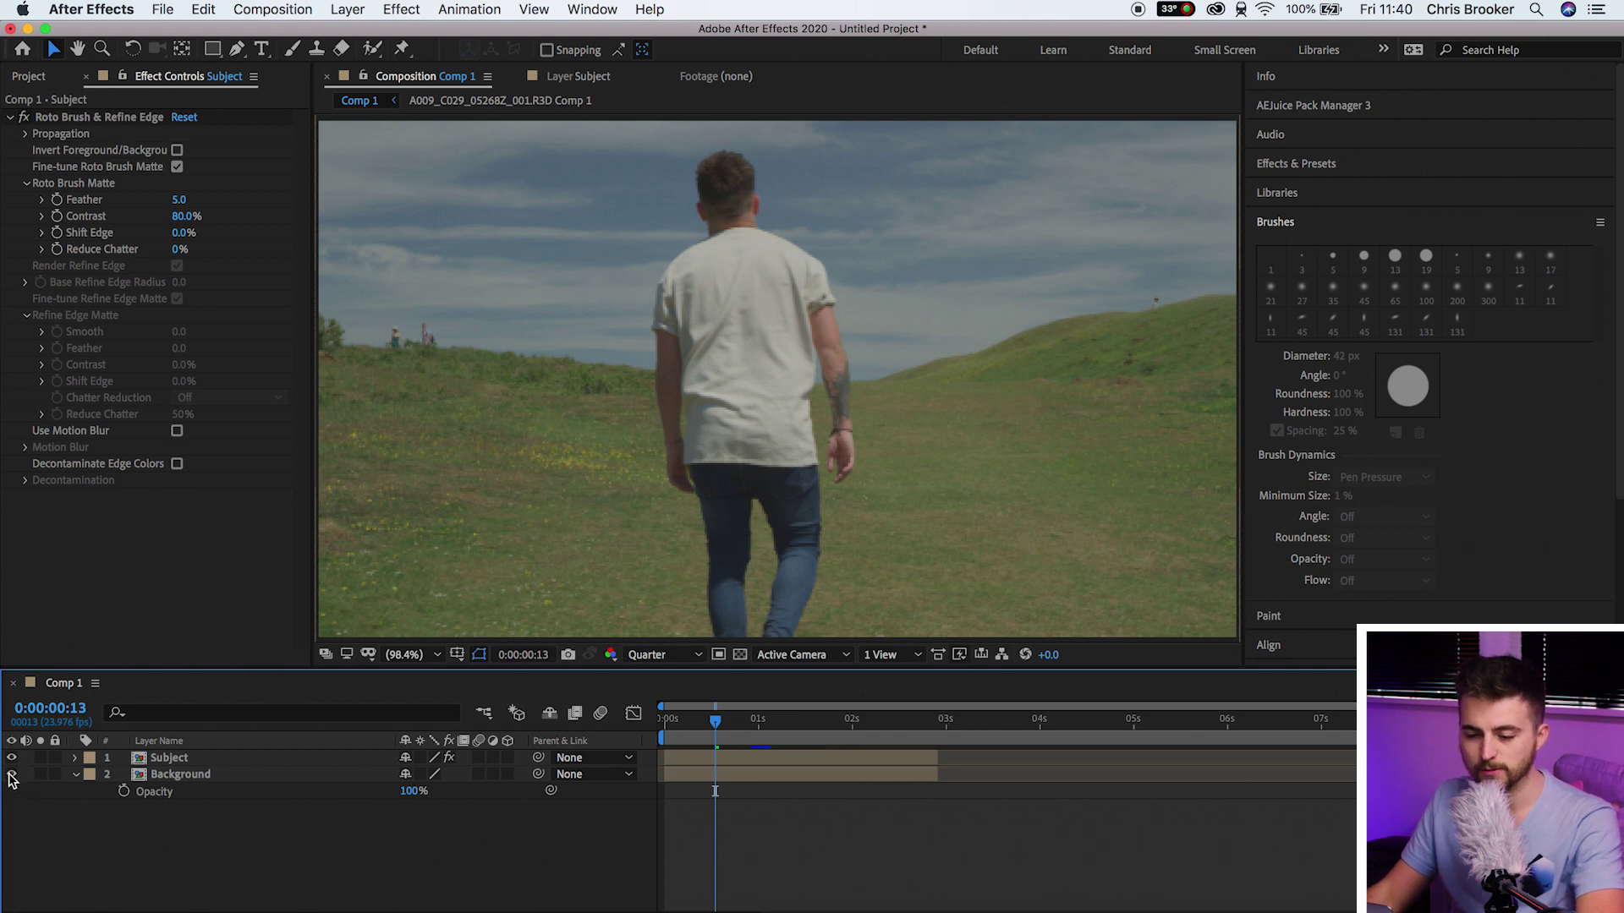
click(12, 774)
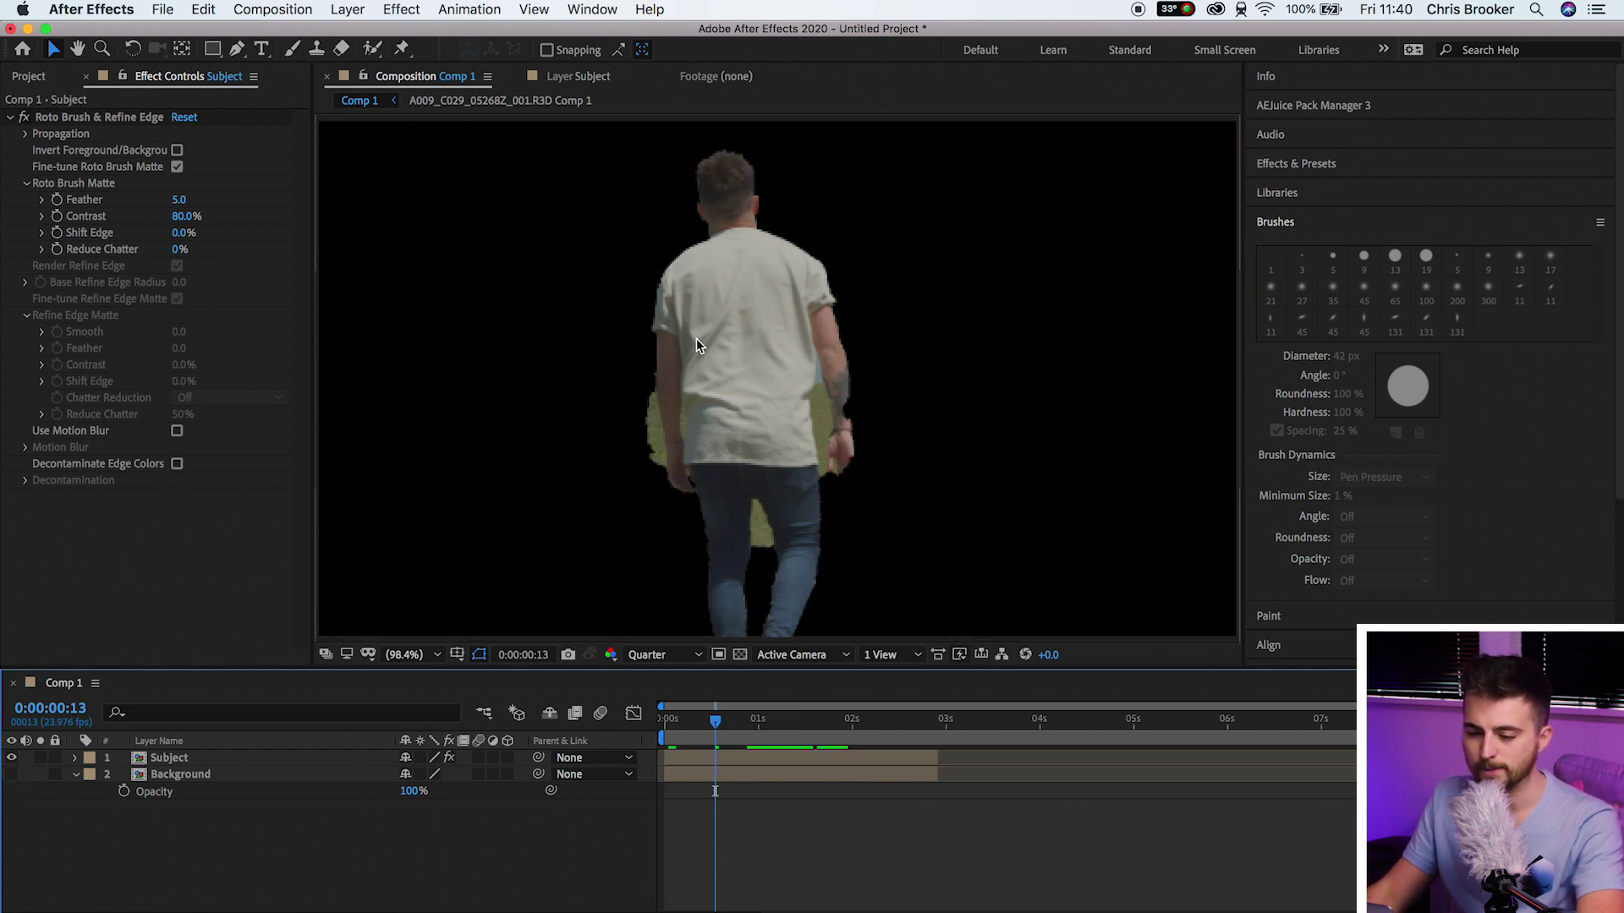
click(733, 365)
drag(722, 387, 797, 353)
key(super+z)
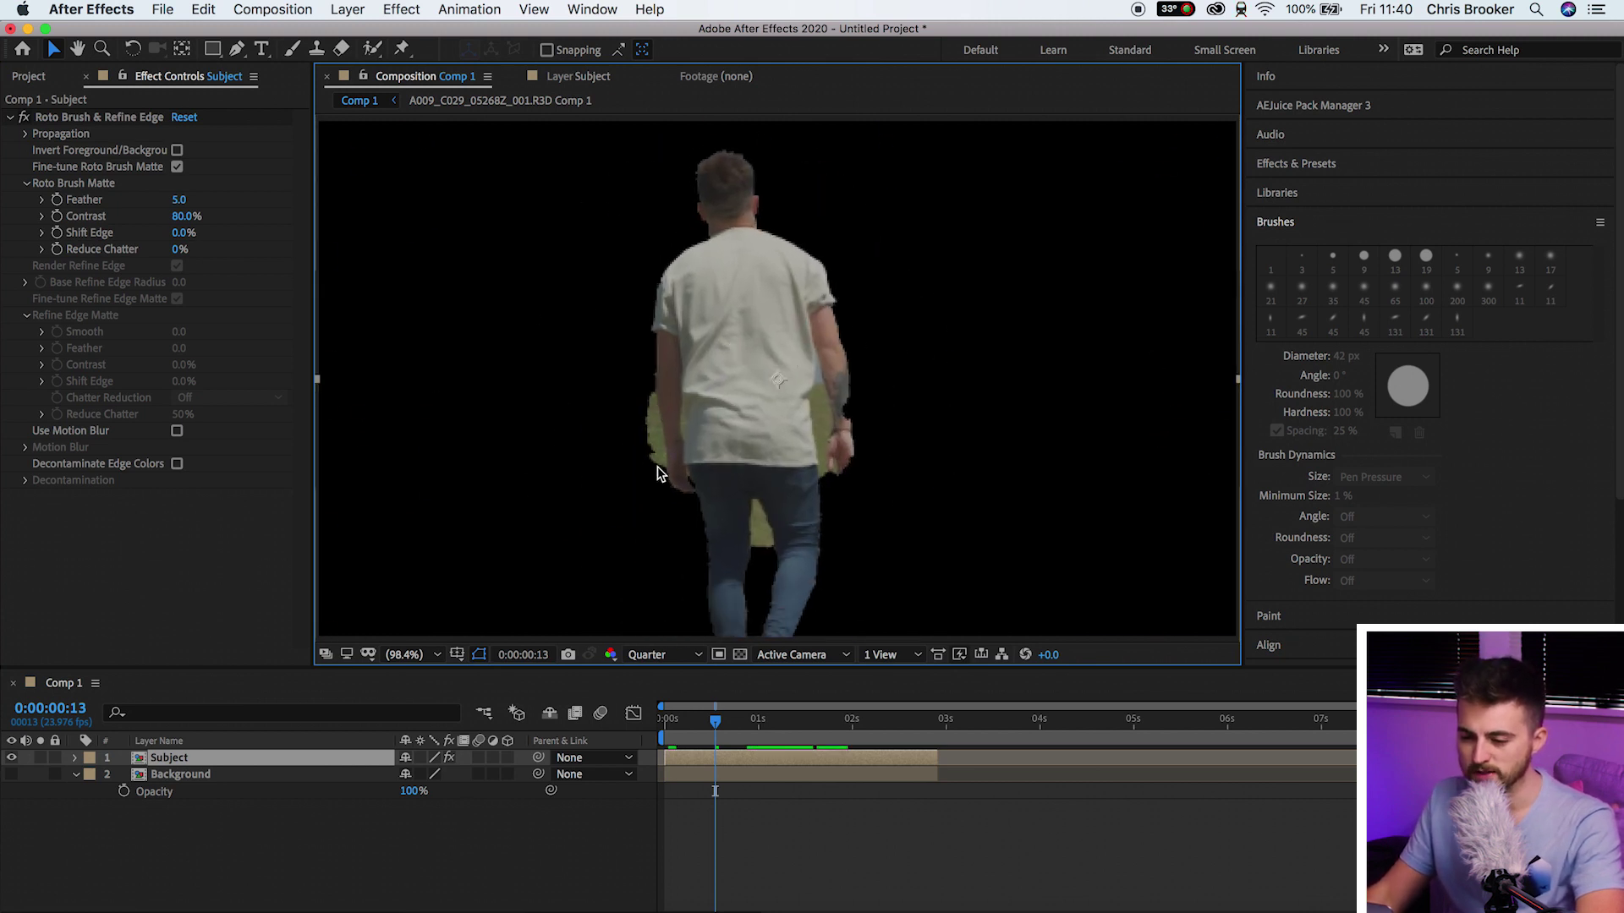
- Inspect the cutout zoomed in, set zoom to Fit, return to frame 8, and show Background
scroll(657, 464, up, 3)
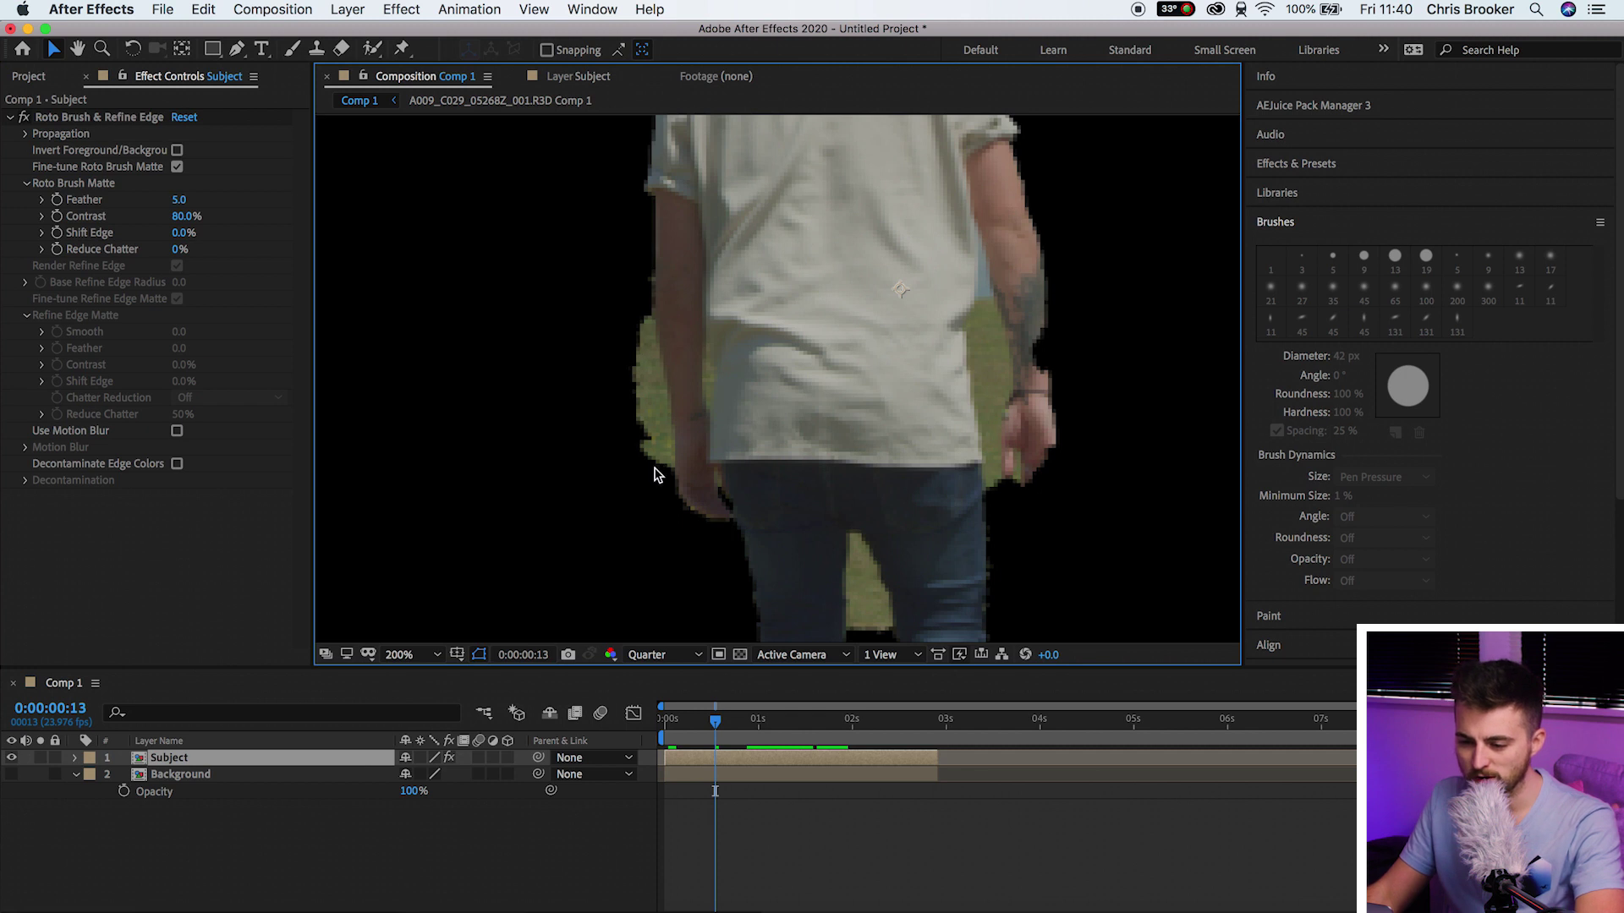
click(437, 648)
click(439, 327)
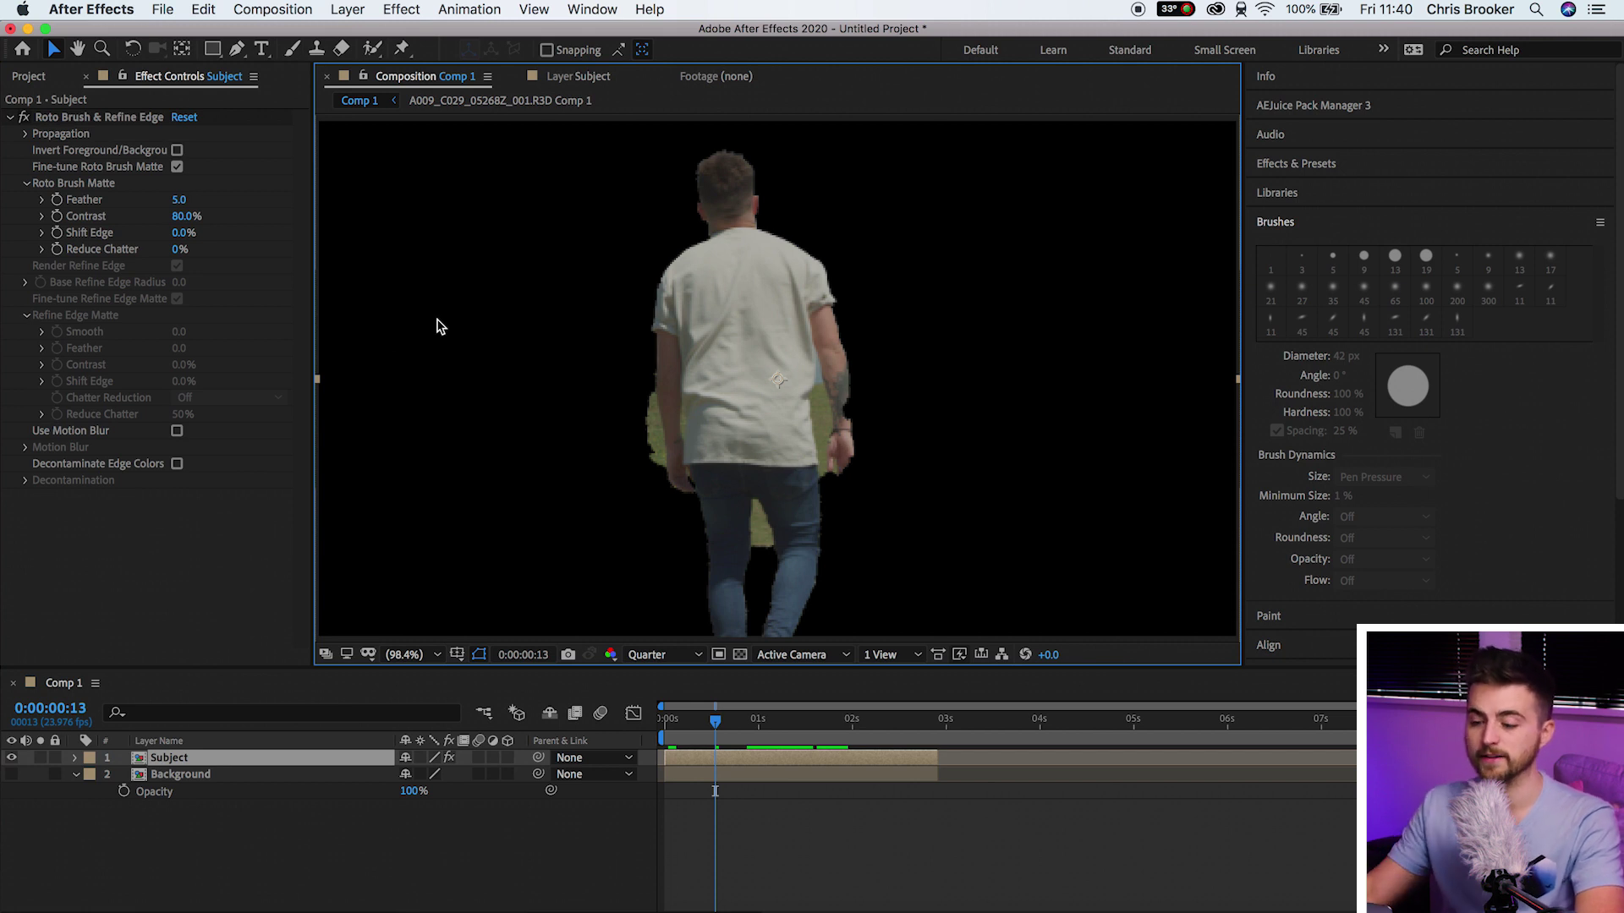
click(695, 724)
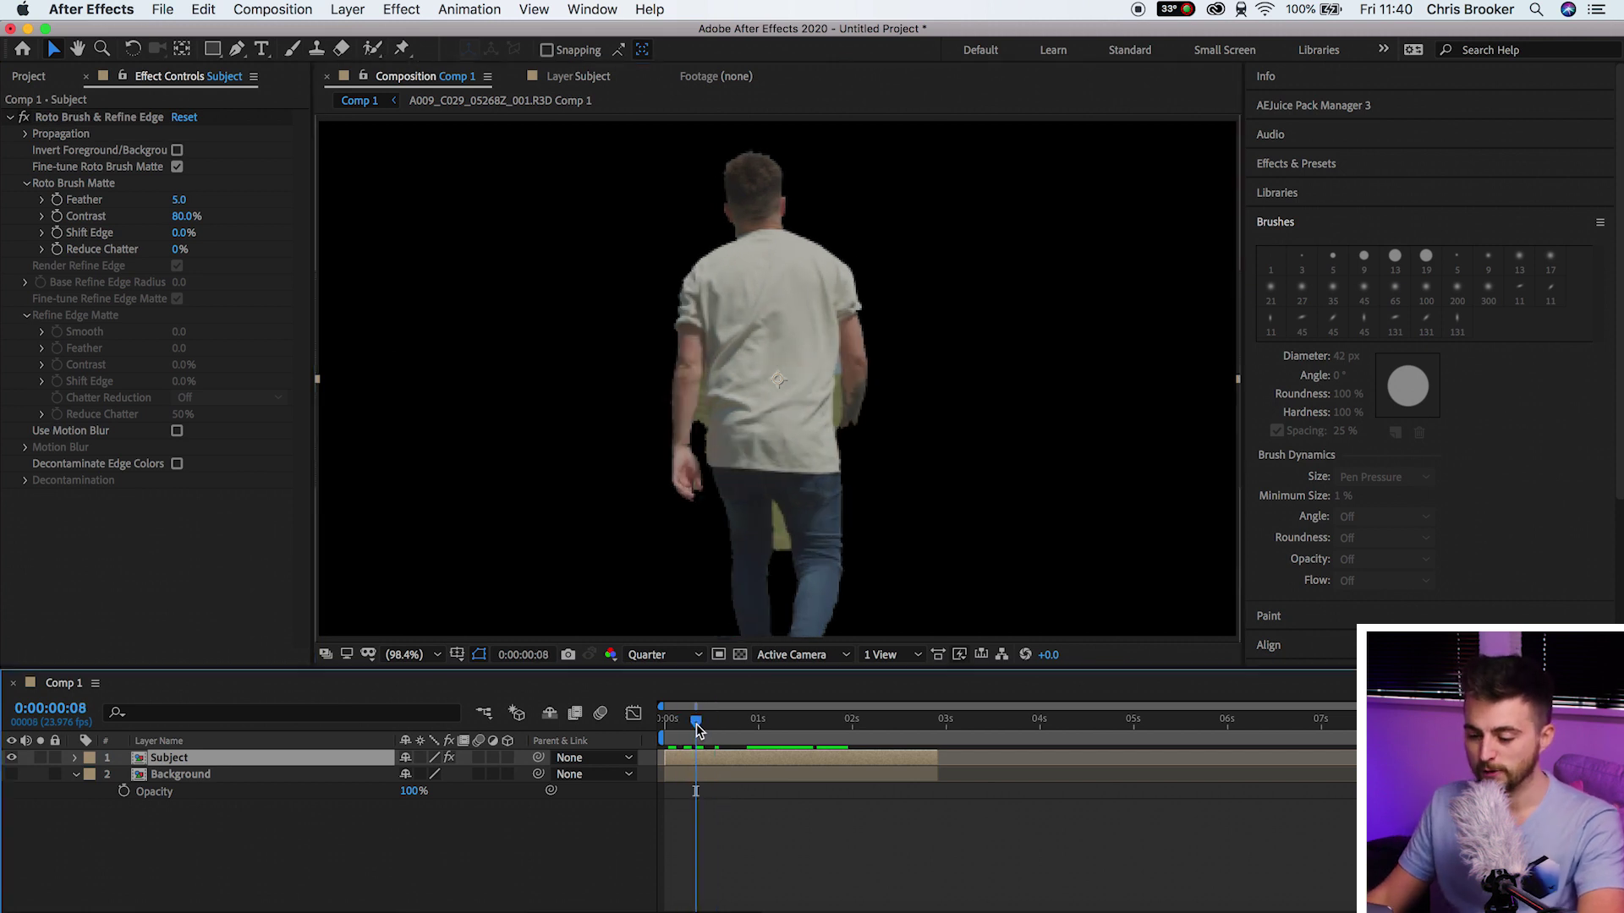
click(11, 774)
- Select Background at 0:00:00:05 with the Pen tool and the view zoomed to 50%
click(173, 775)
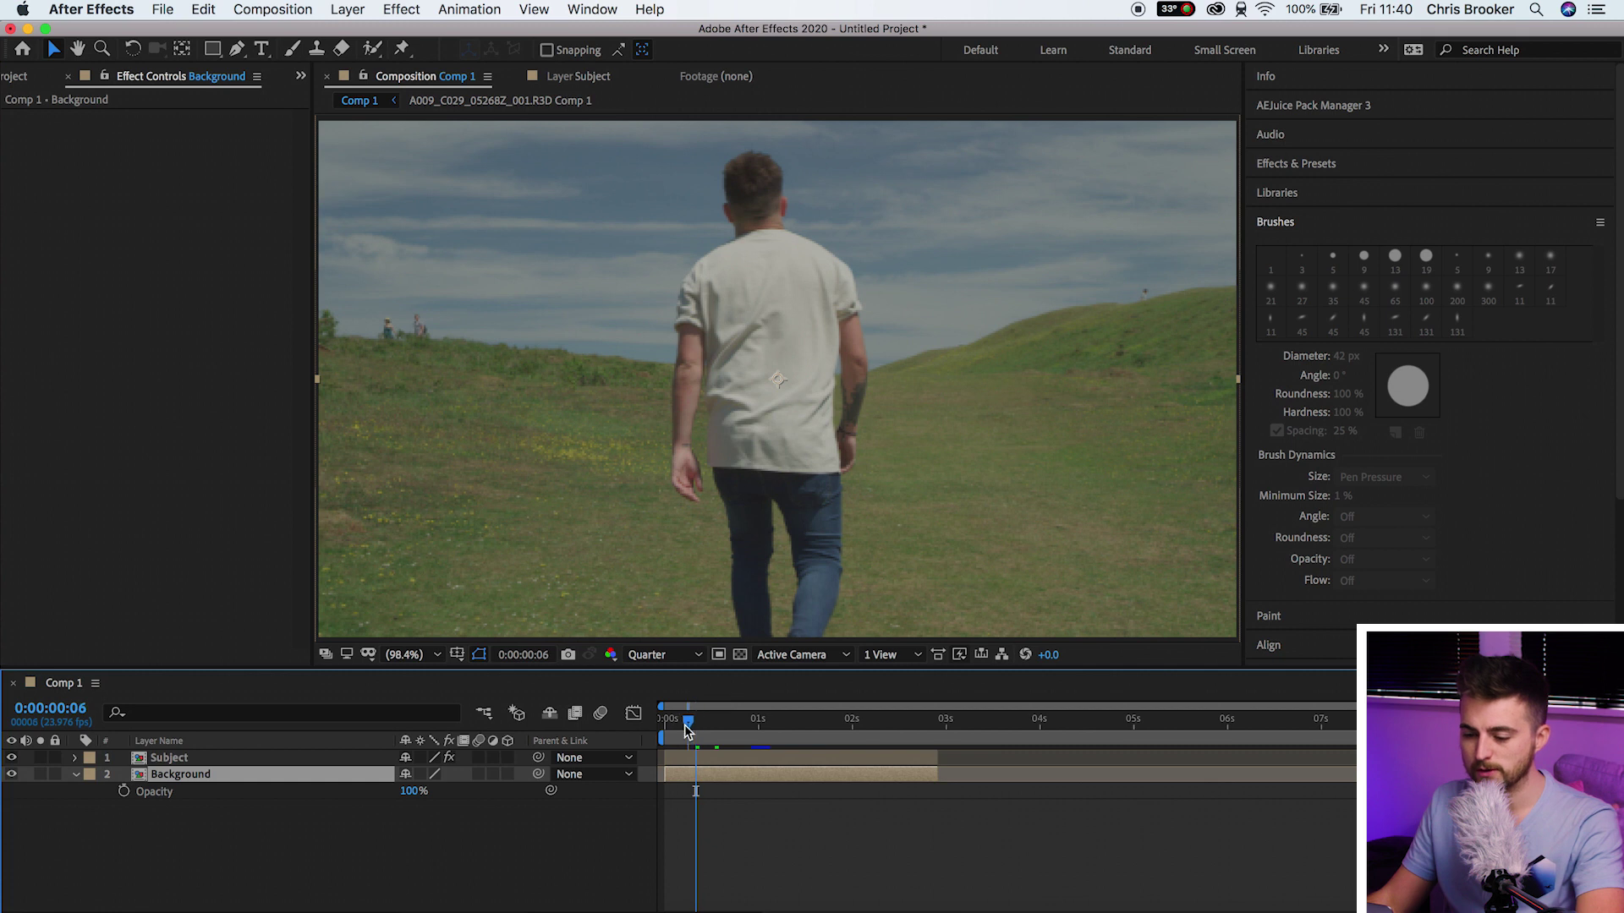
mouse_move(687, 723)
mouse_down()
mouse_move(663, 724)
mouse_move(685, 702)
mouse_up()
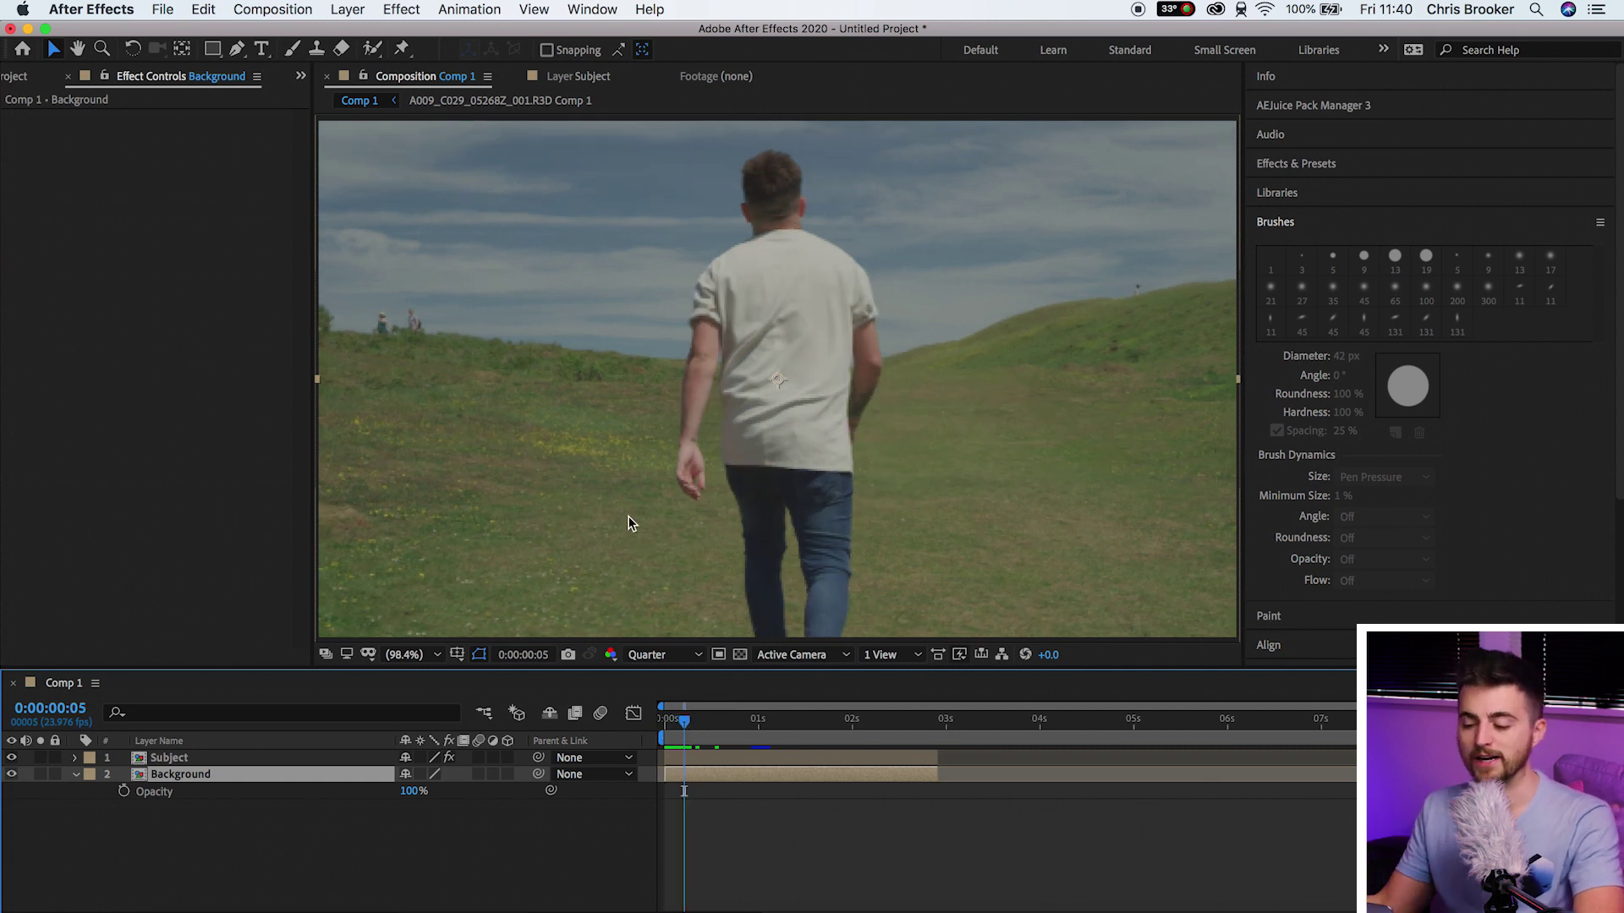
click(240, 47)
key(comma)
key(comma)
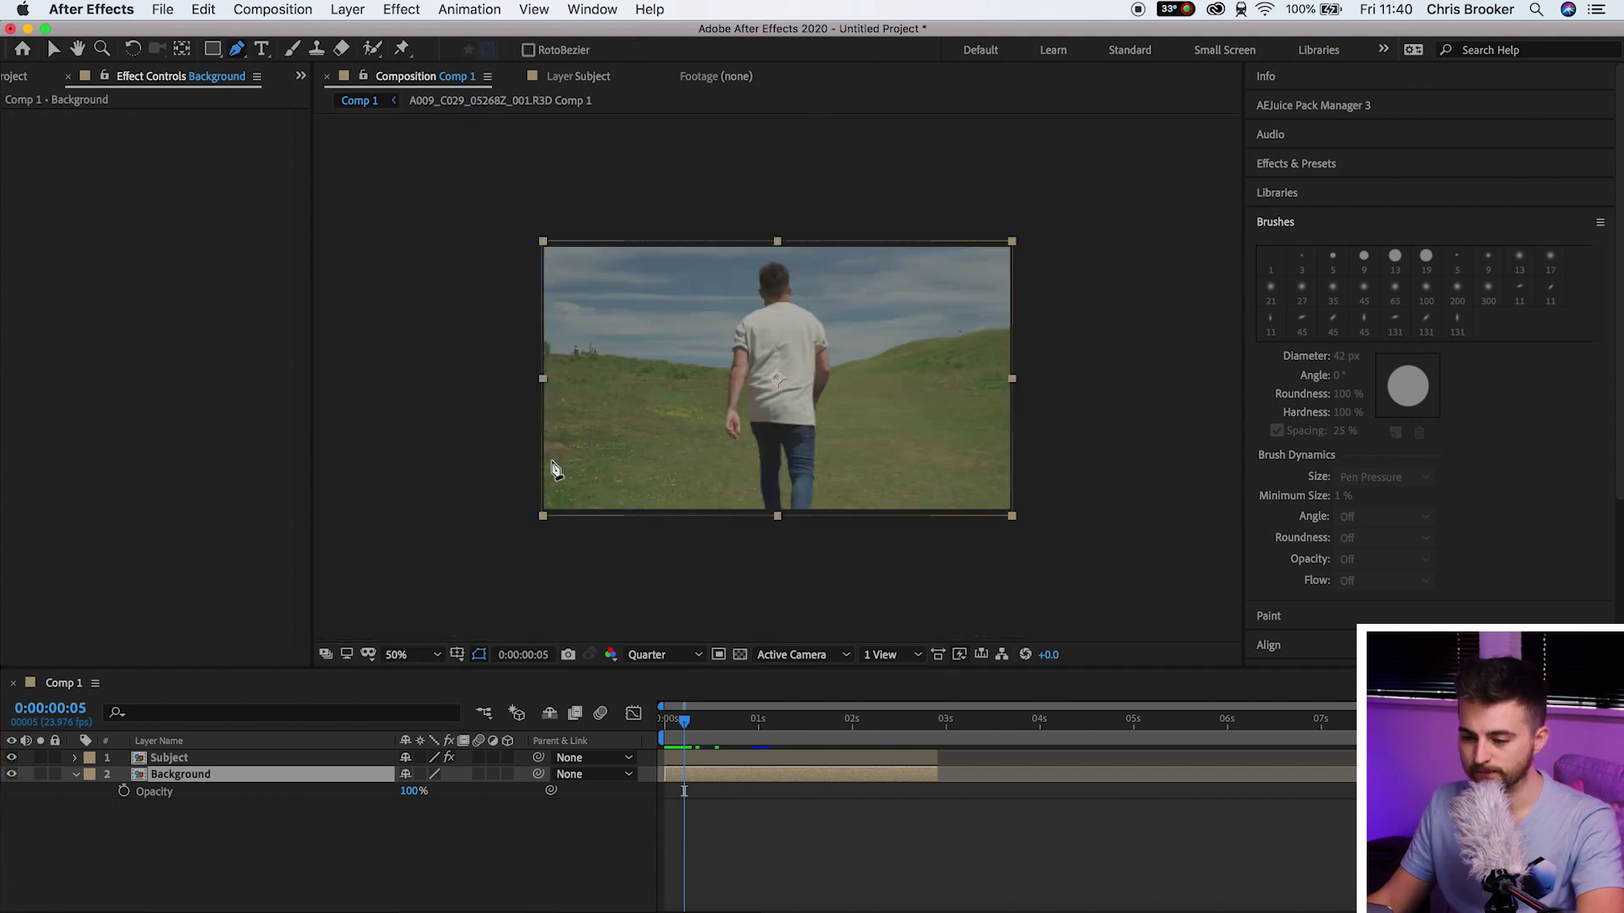
key(comma)
key(comma)
key(period)
key(period)
- Draw a closed four-point mask outside the frame edges on the Background layer
click(479, 190)
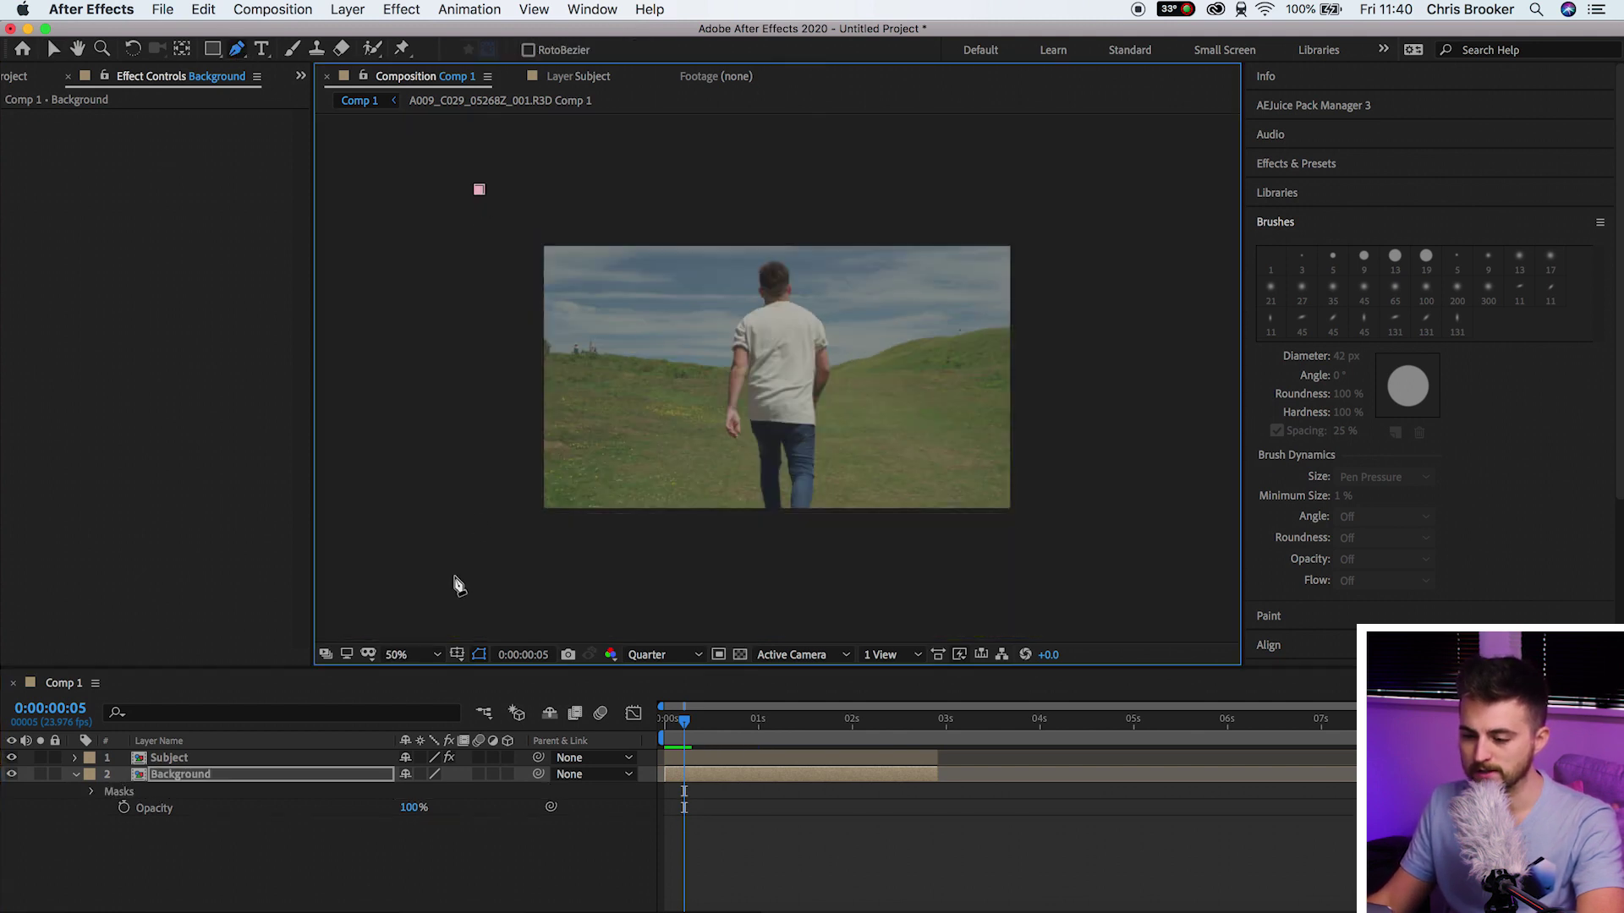
click(453, 578)
click(1092, 571)
click(1060, 177)
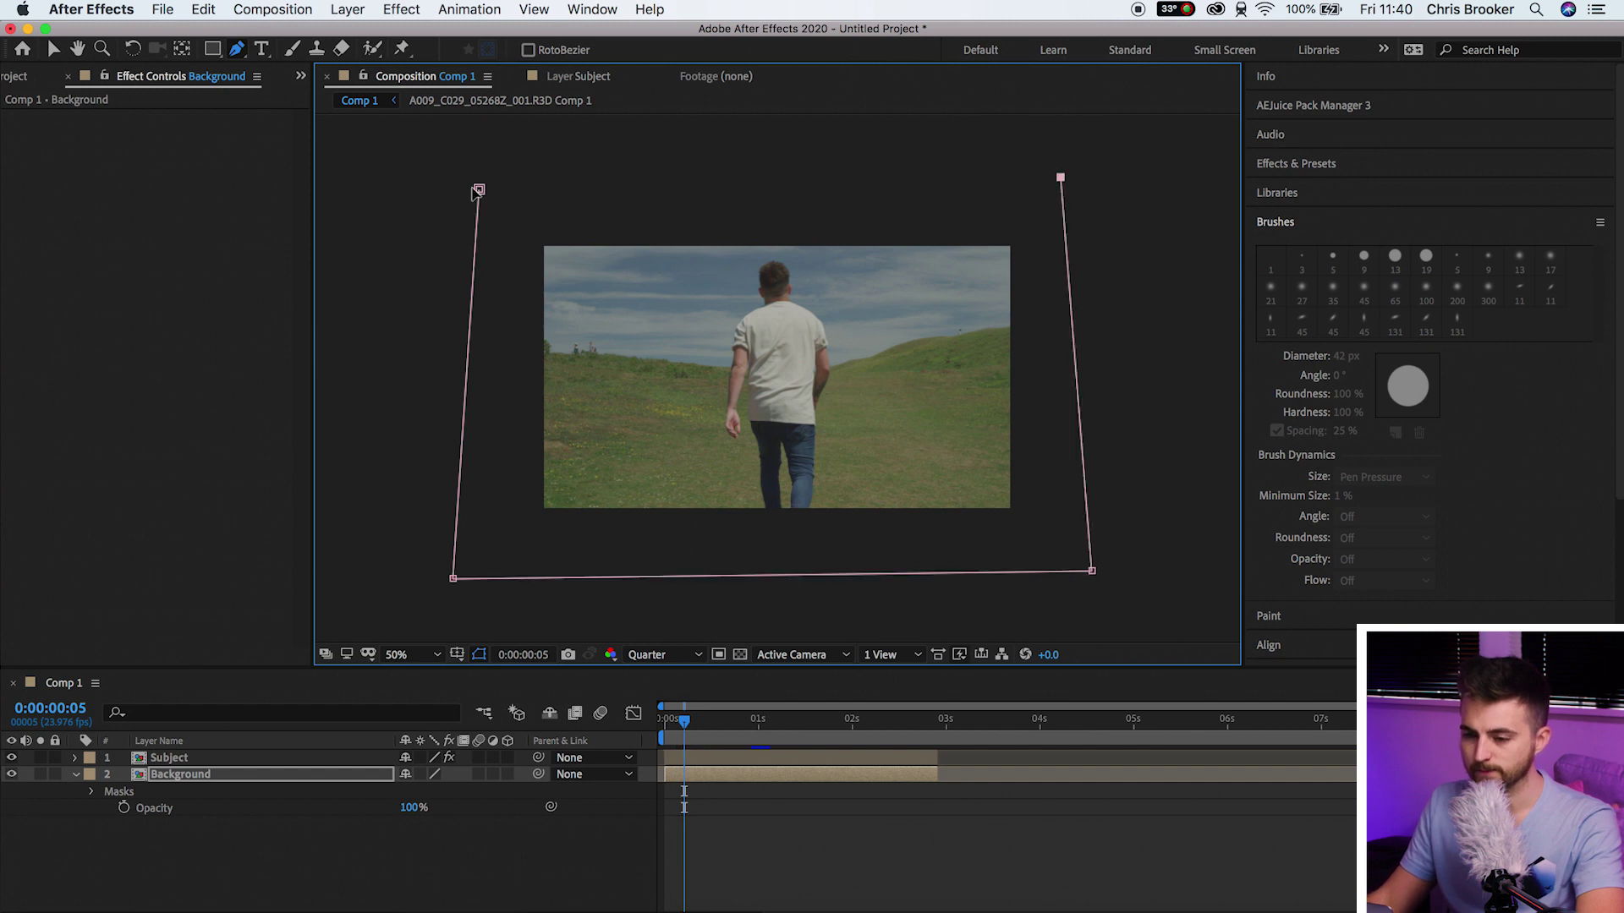
click(478, 190)
- Set a Mask Path keyframe on Mask 1 at 0:00:00:05
click(90, 792)
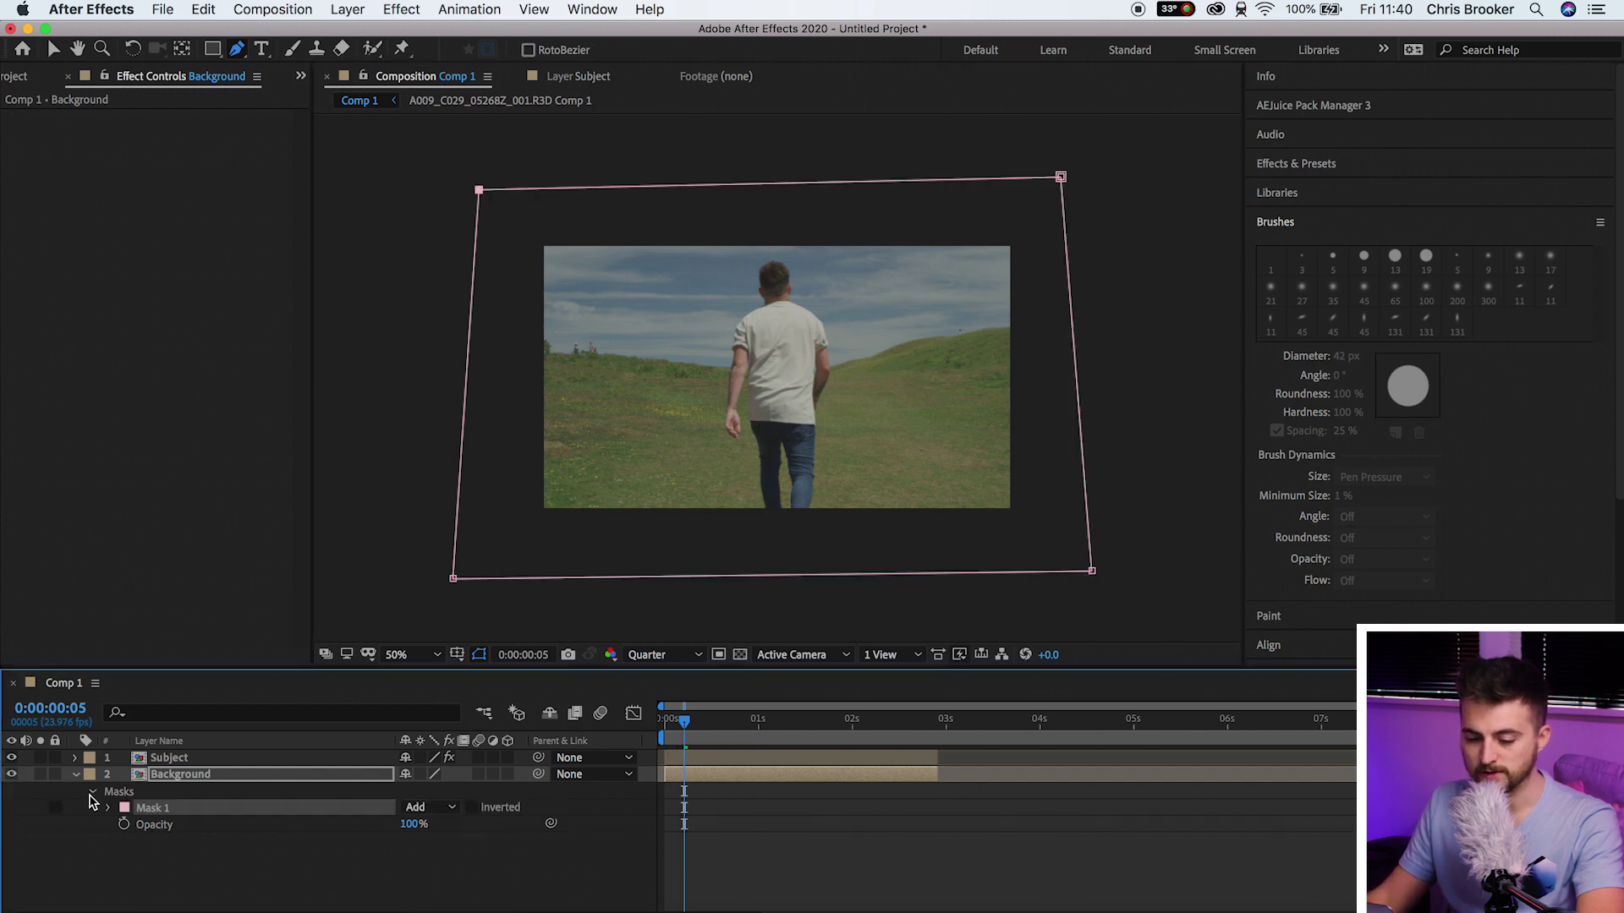
click(111, 809)
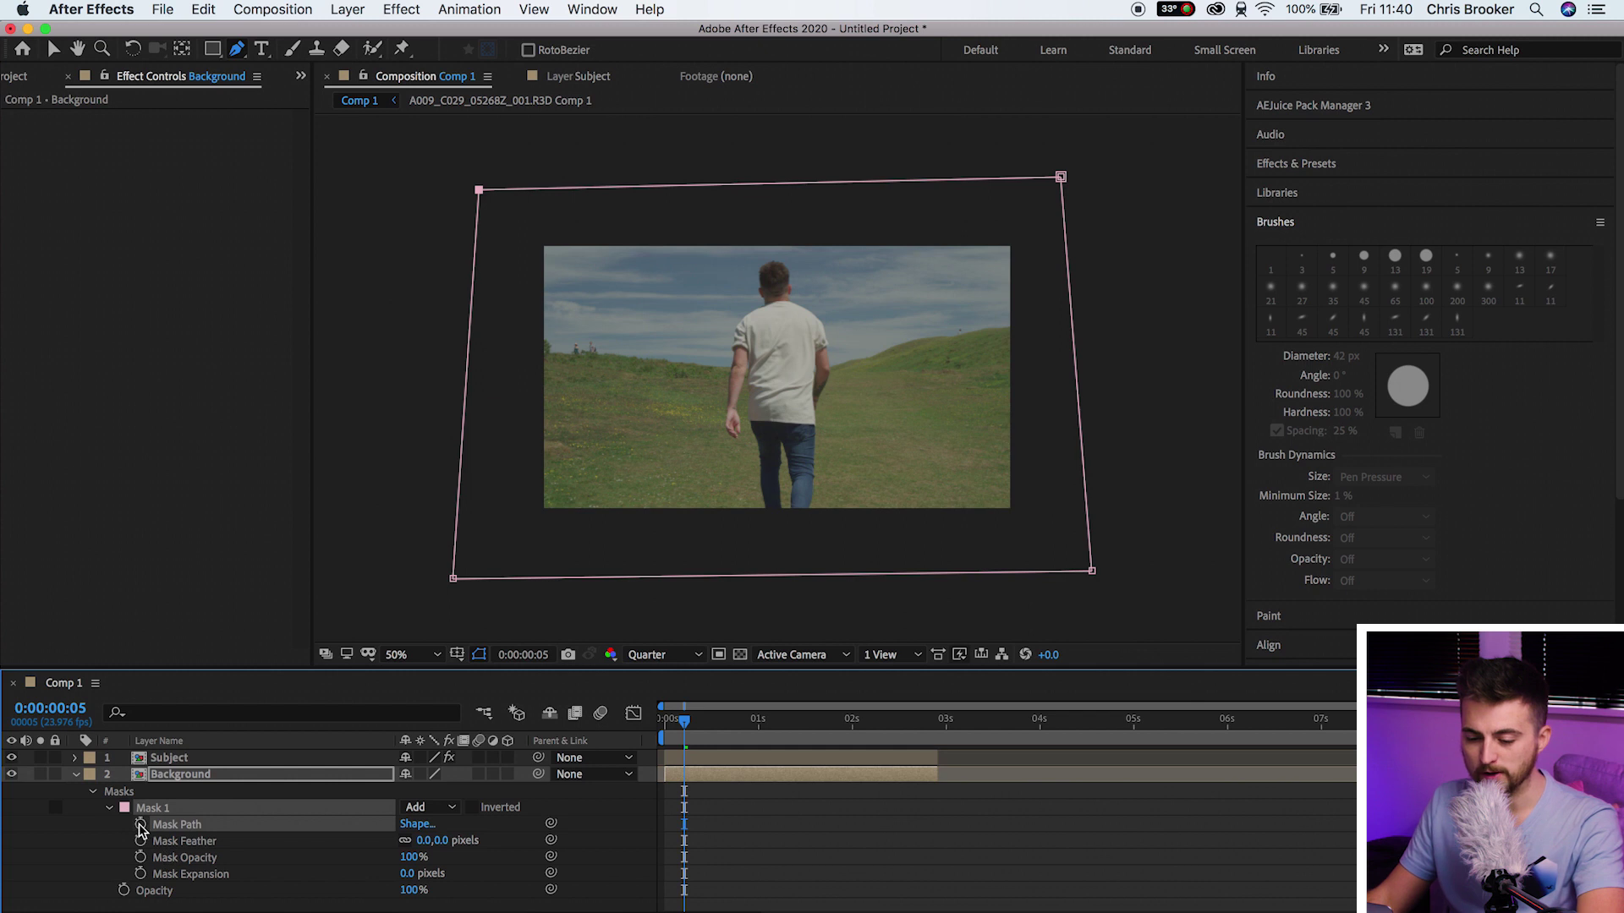
click(141, 825)
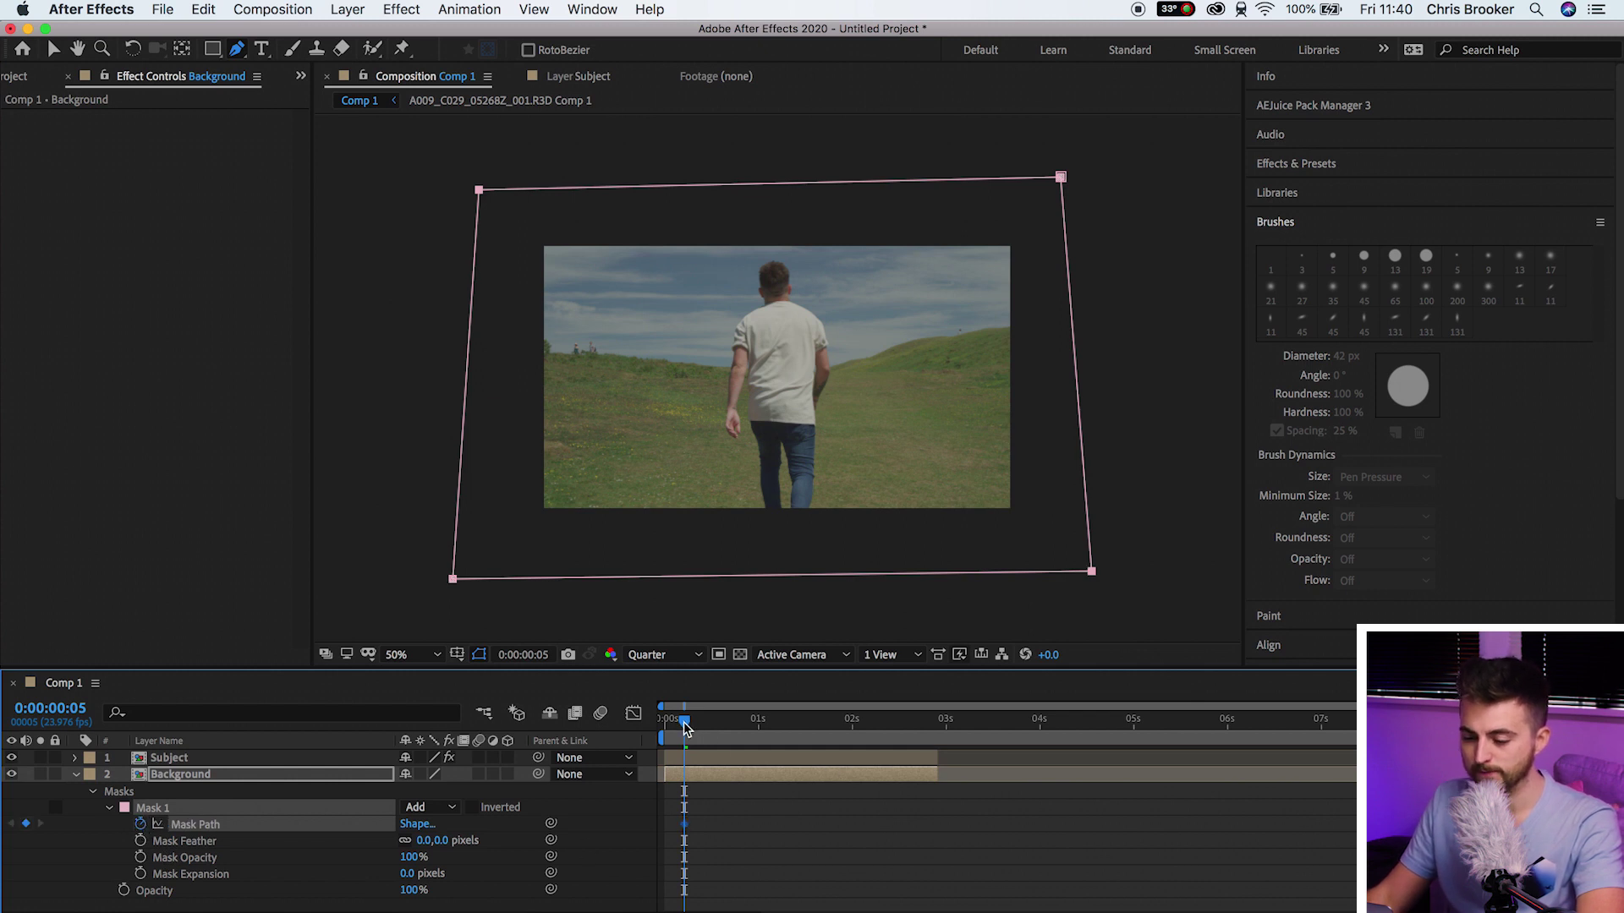
drag(686, 726, 705, 732)
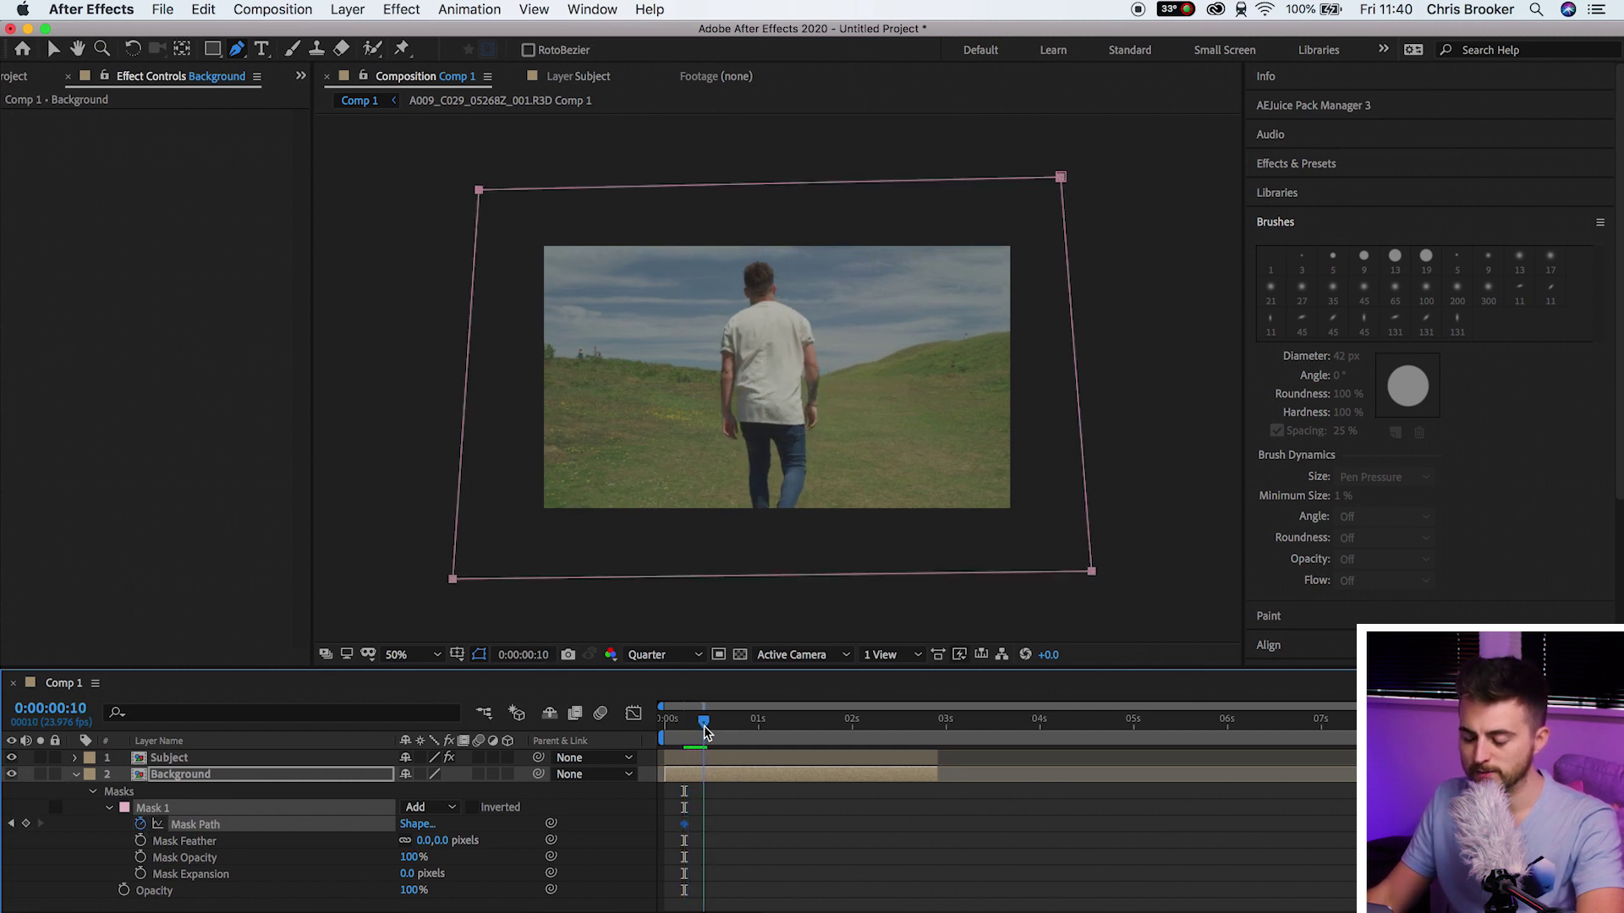
- At 0:00:00:10, drag the mask's top corners down near the bottom and scrub to check the wipe
click(52, 51)
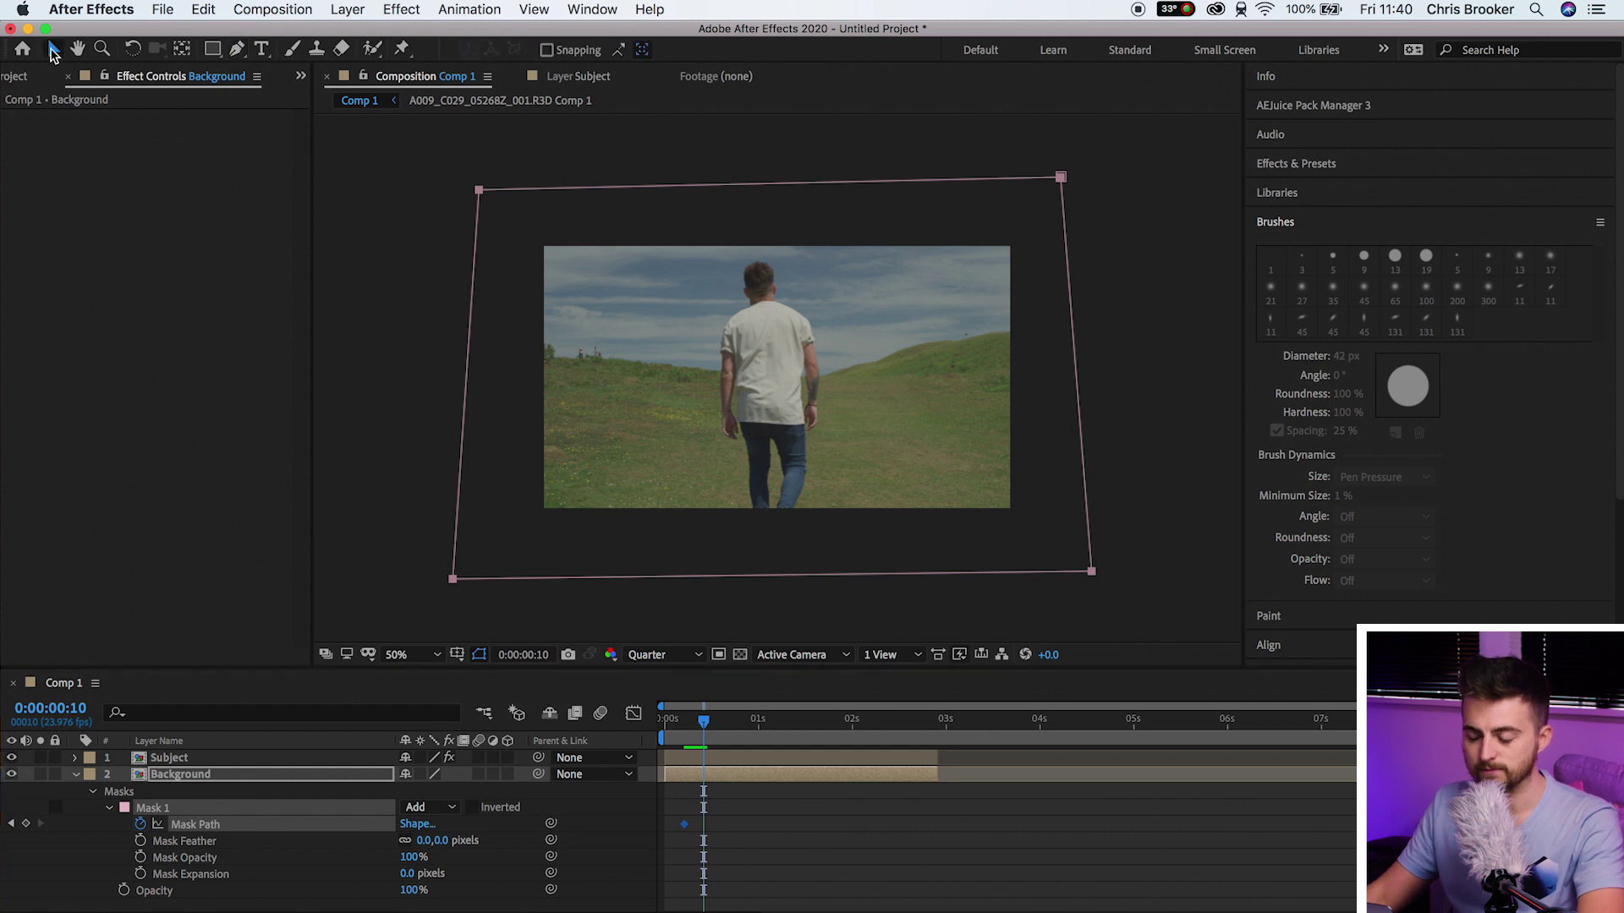
drag(479, 191, 581, 563)
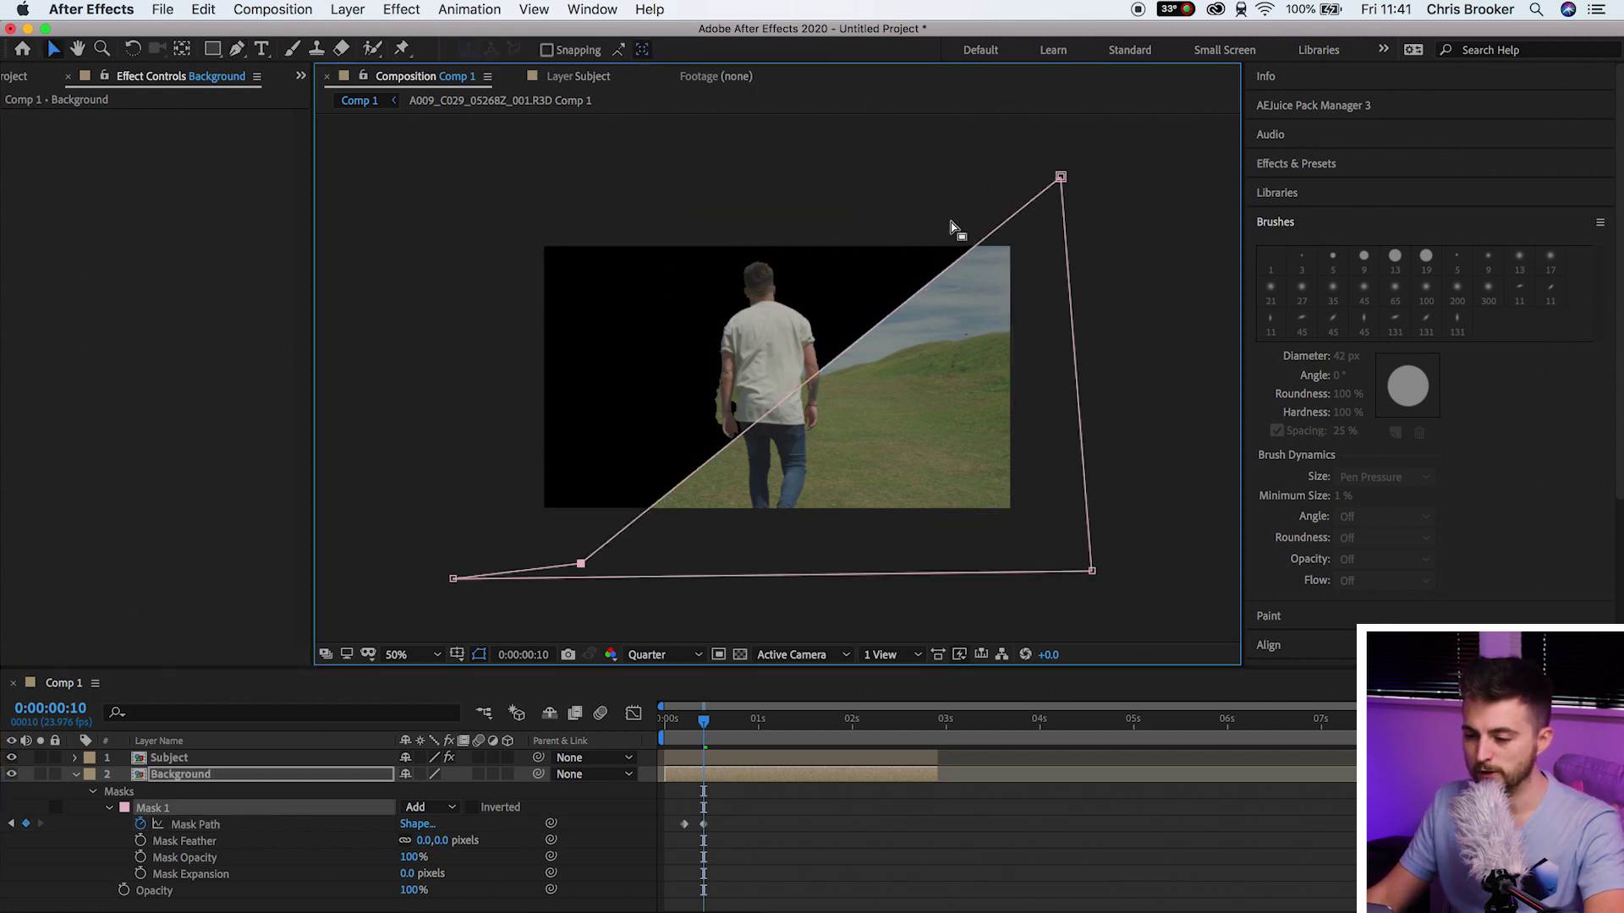
drag(1060, 176, 1047, 544)
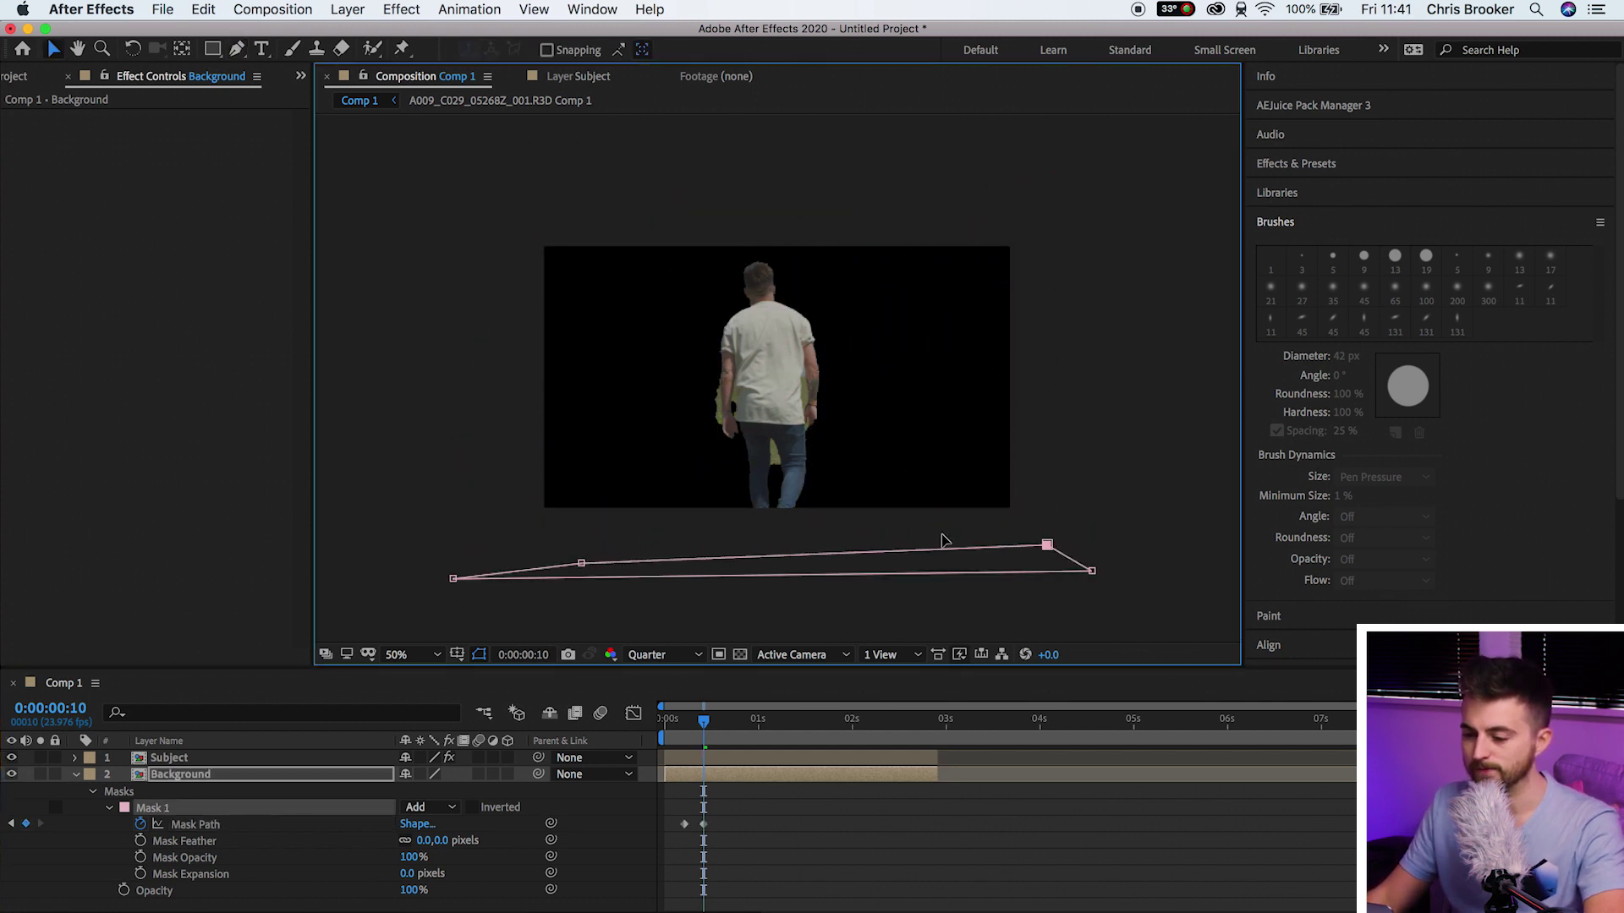
click(771, 876)
click(684, 723)
drag(686, 730, 722, 723)
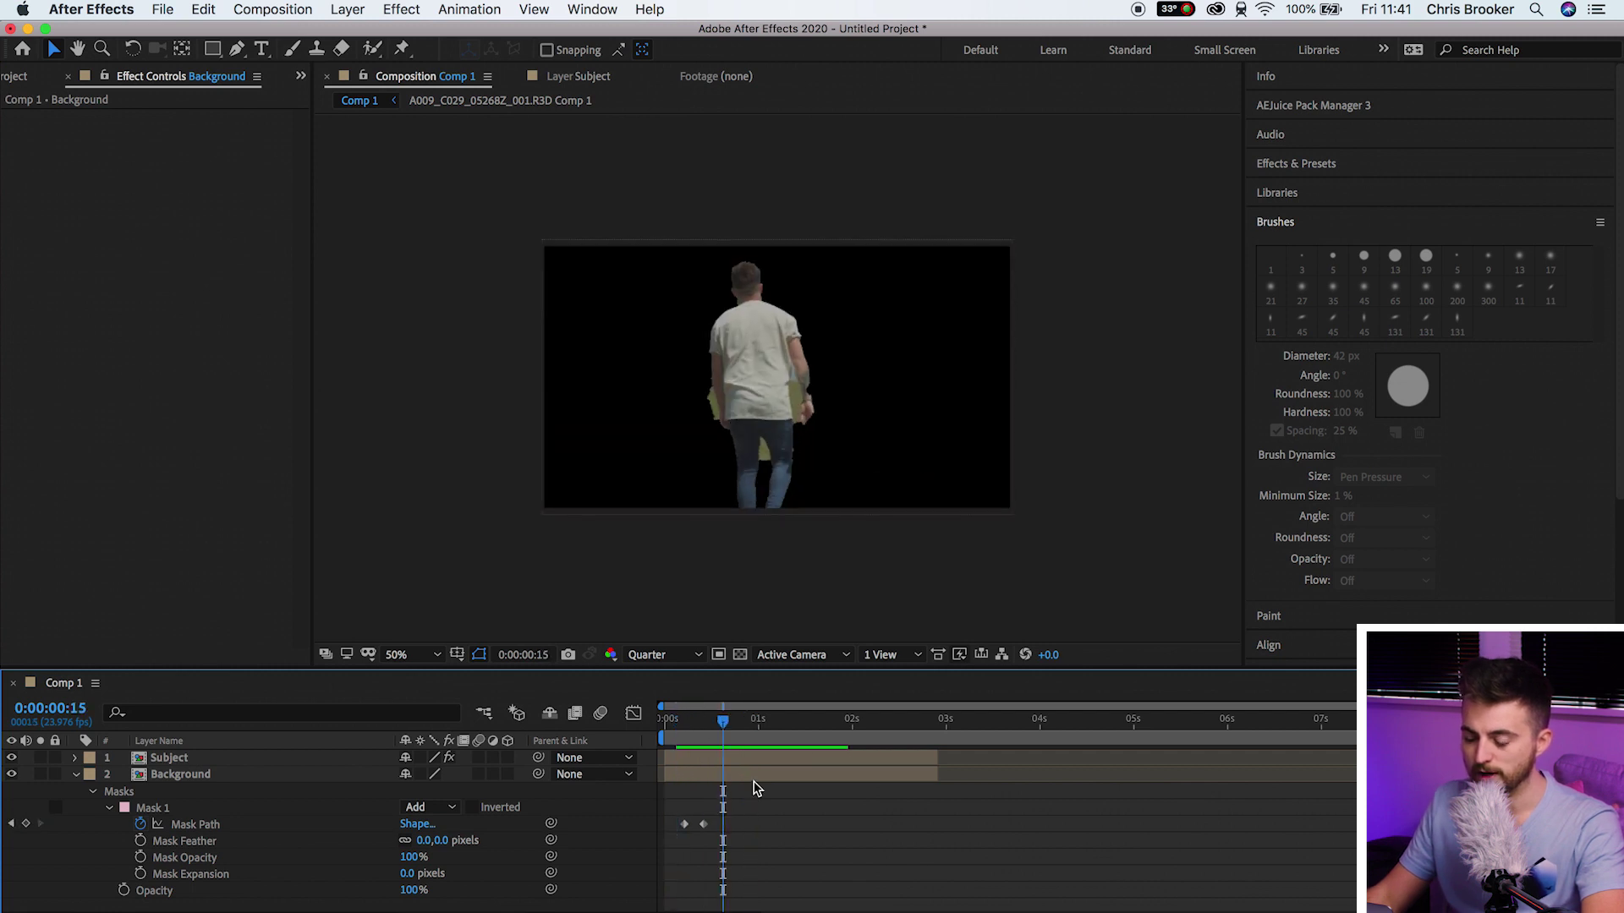
- Keyframe the Subject's Position, then push it down out of frame a few frames later
key(Page_Down)
key(Page_Down)
click(746, 761)
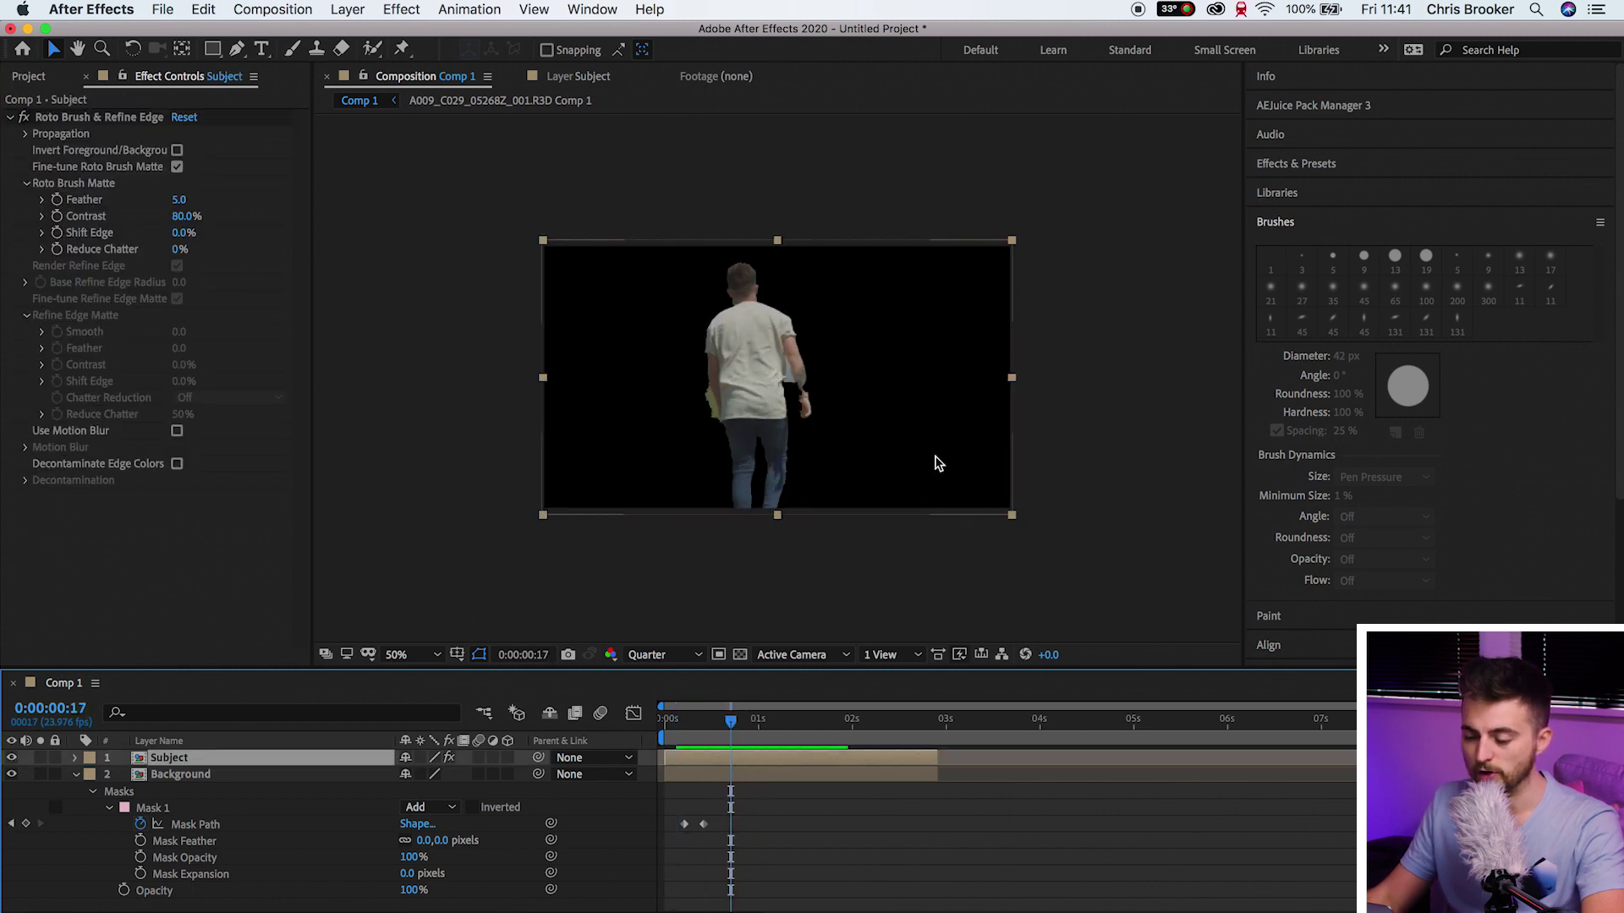
key(p)
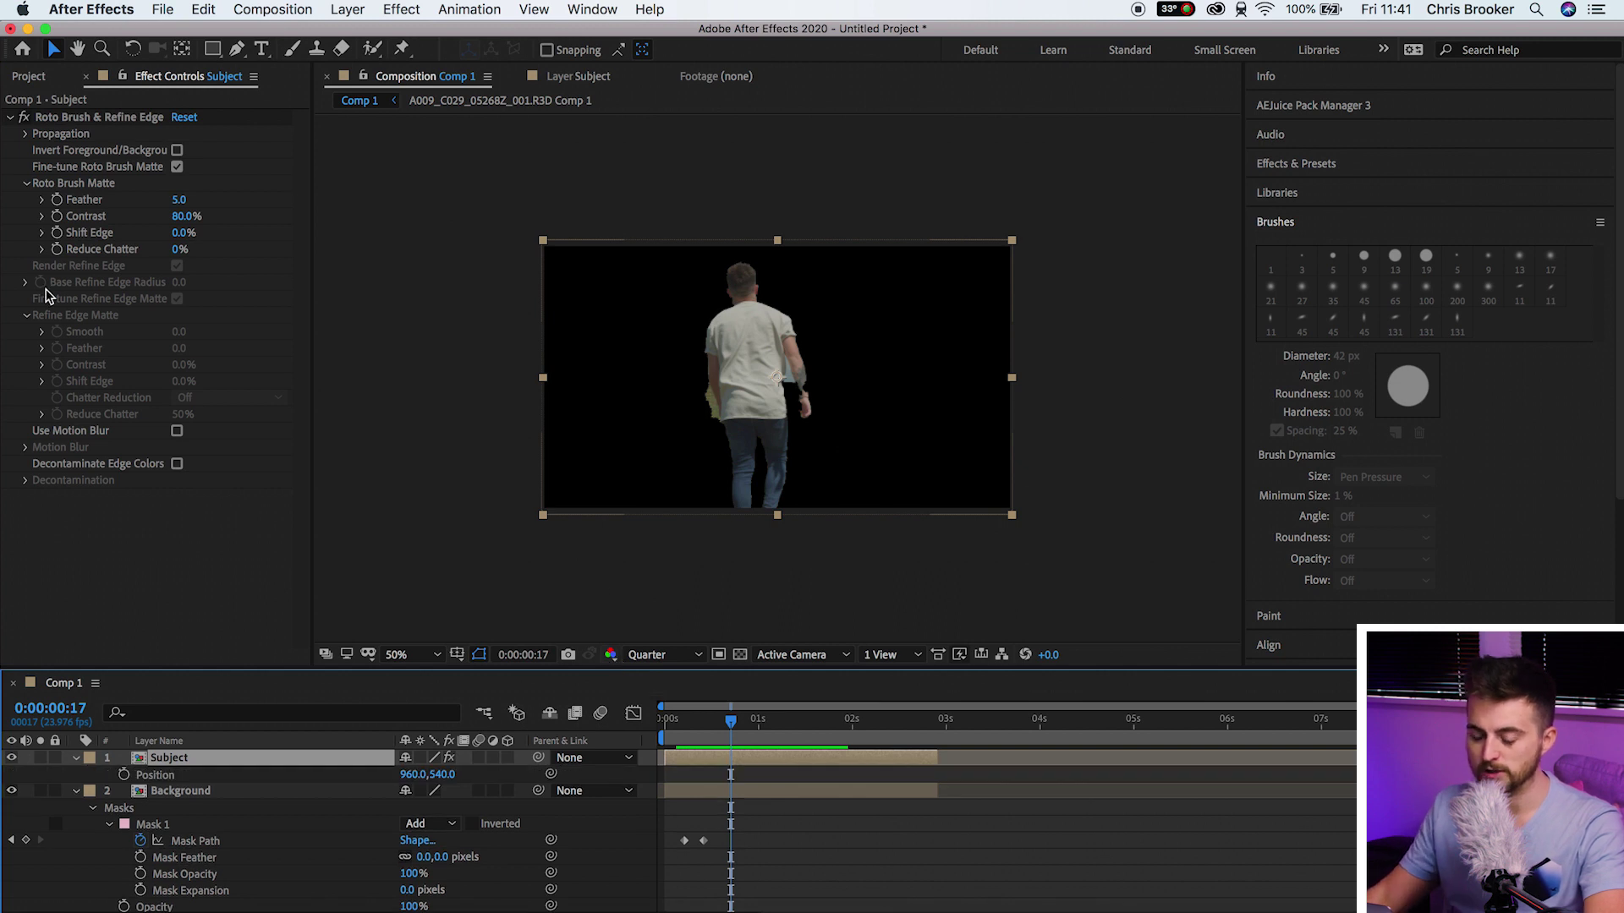
click(123, 776)
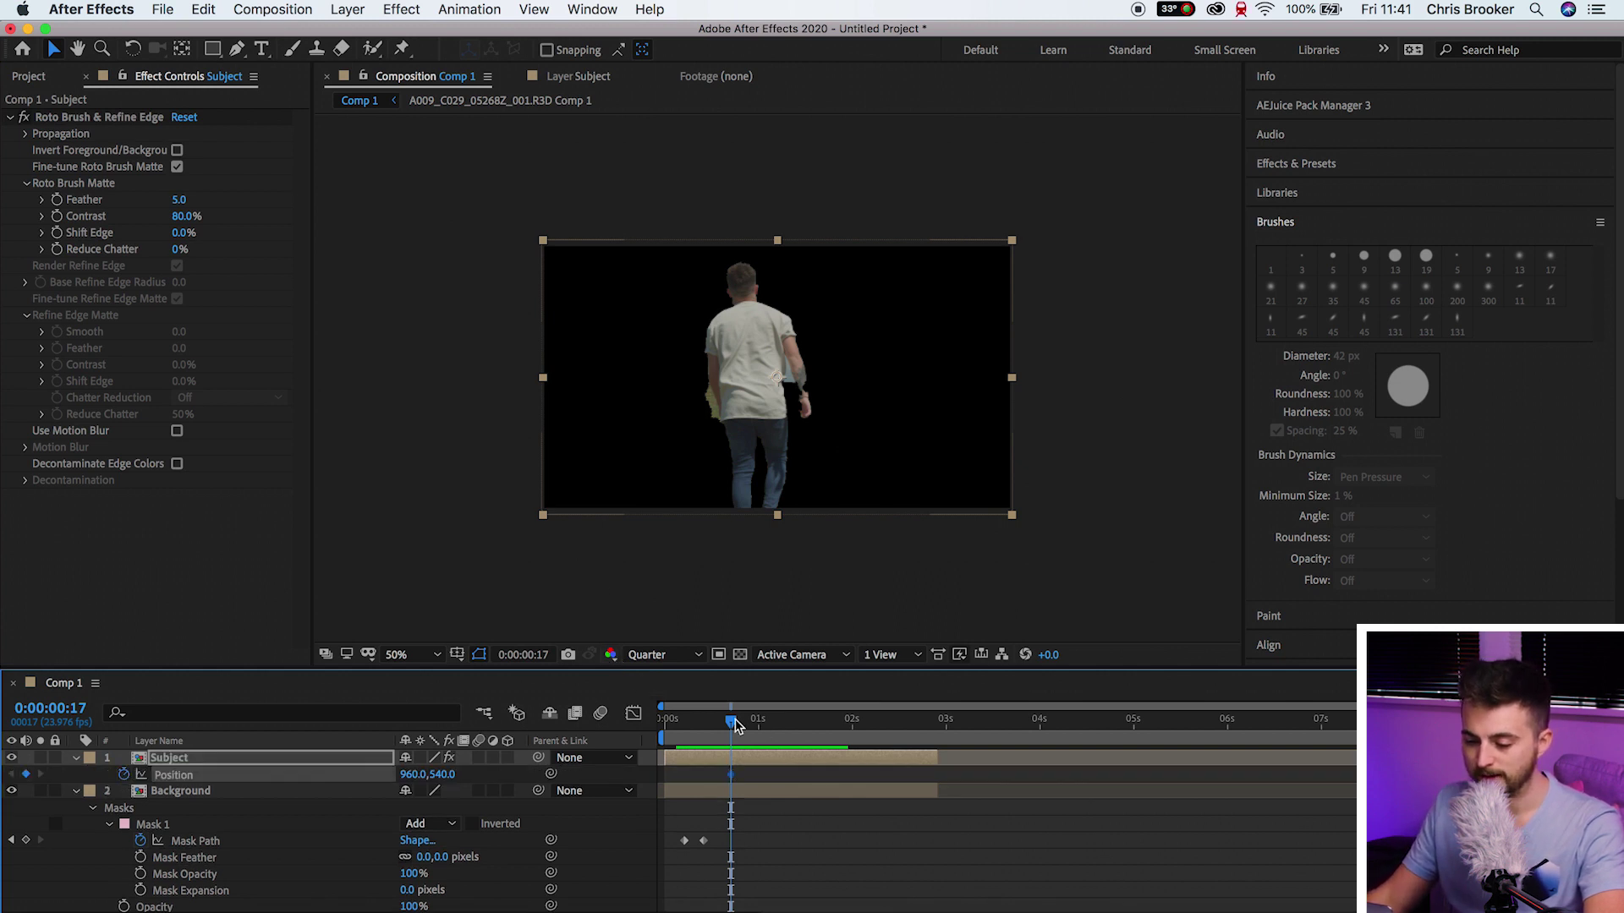
drag(735, 723, 755, 729)
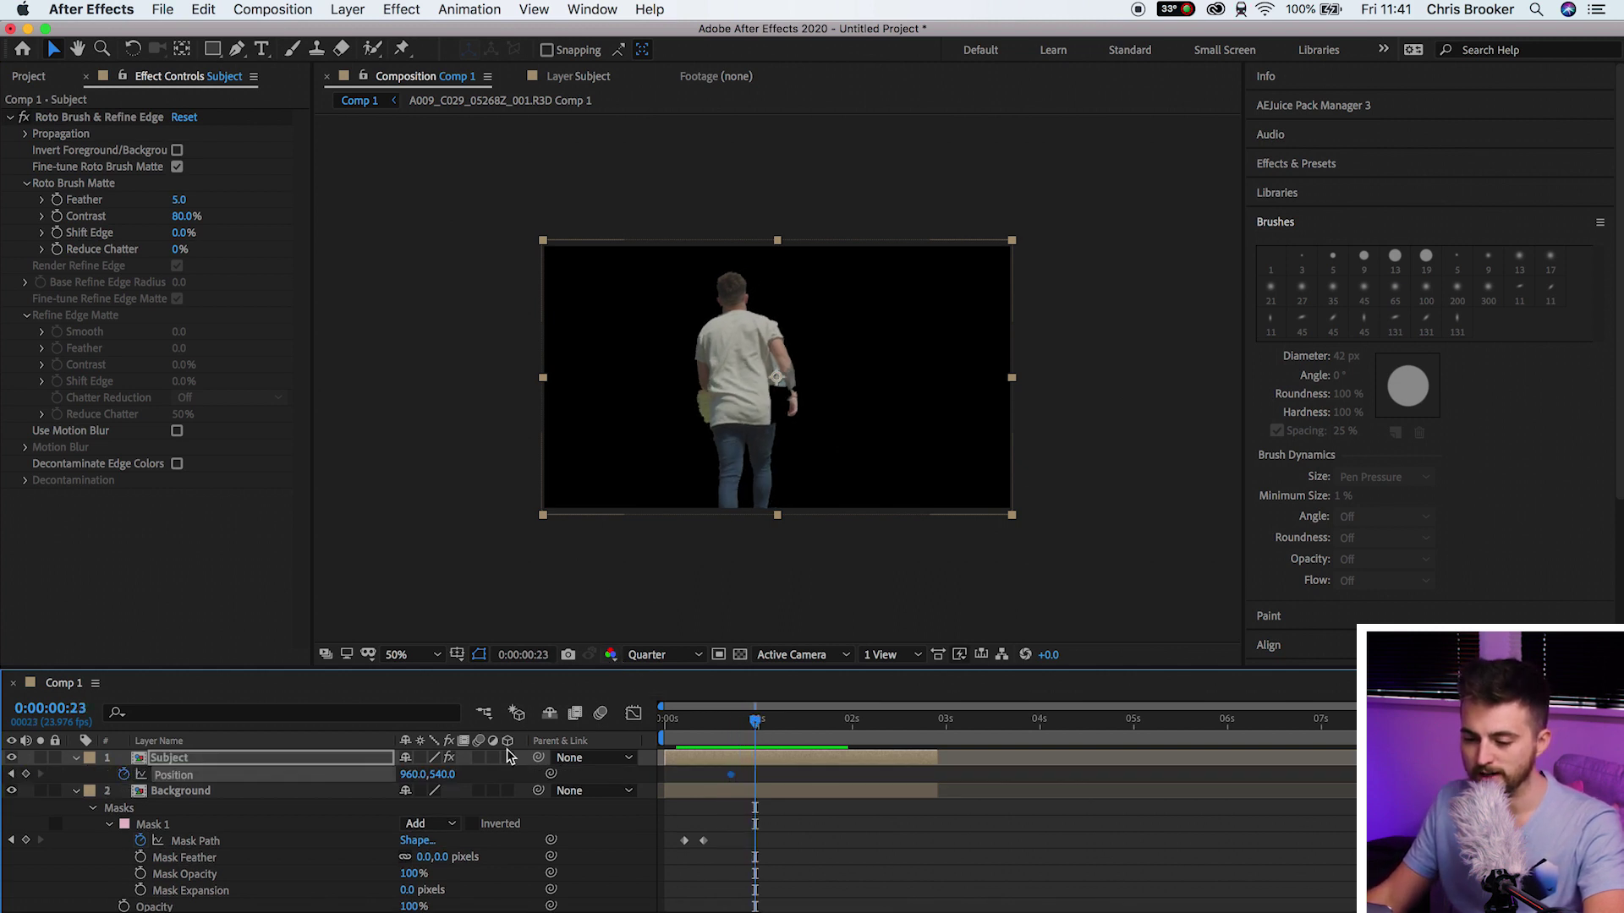
drag(449, 782, 1323, 755)
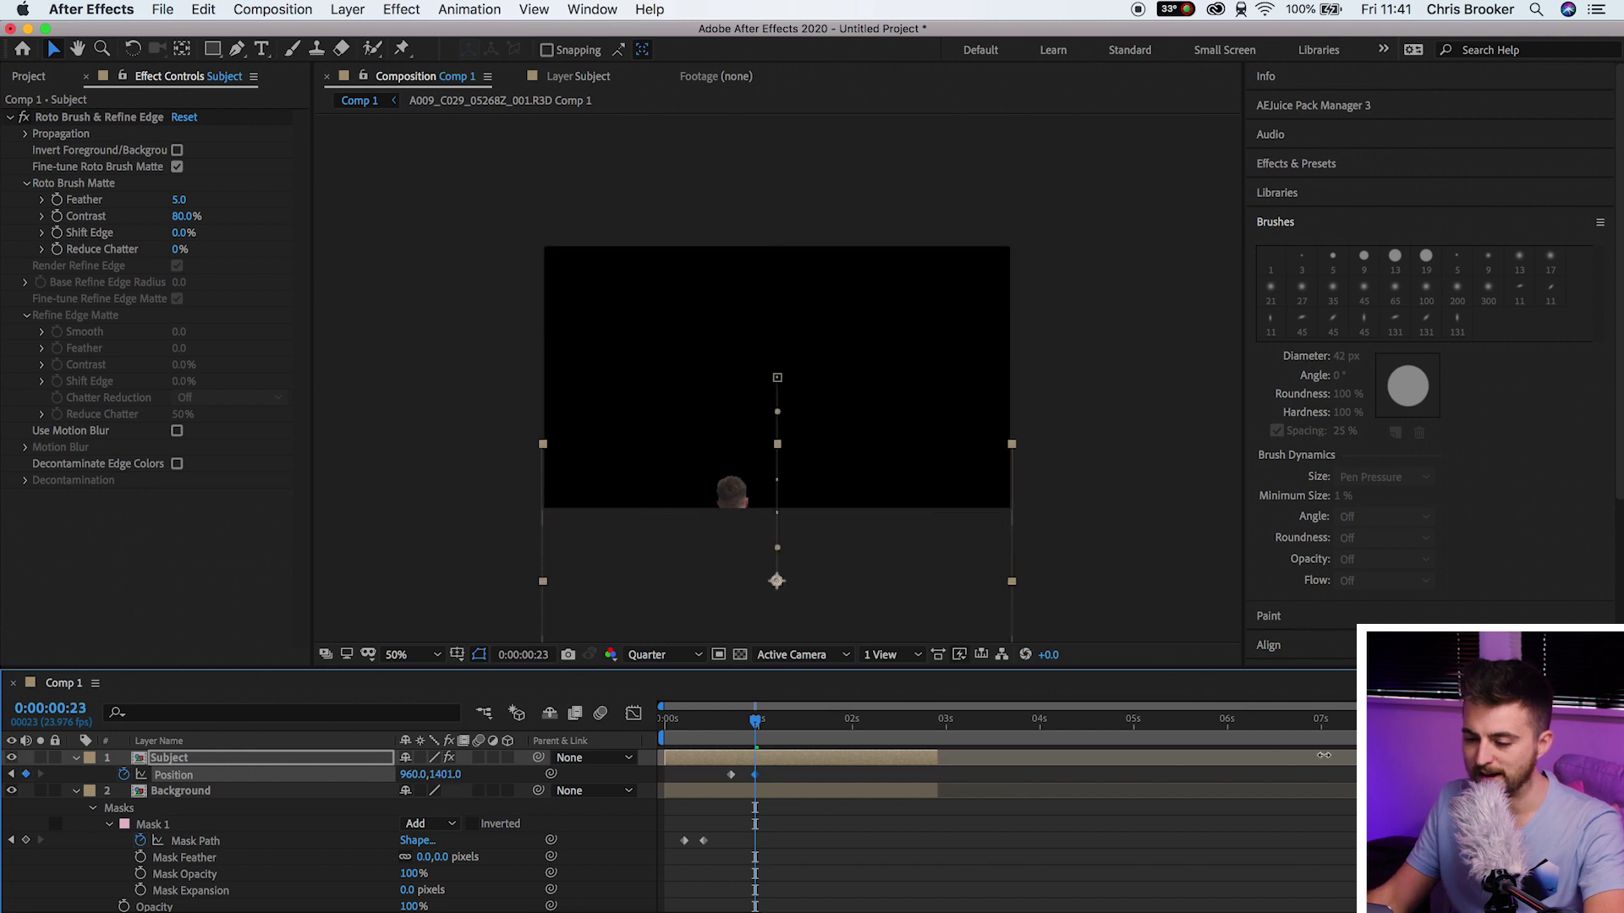
- Preview the Subject drop animation twice
key(space)
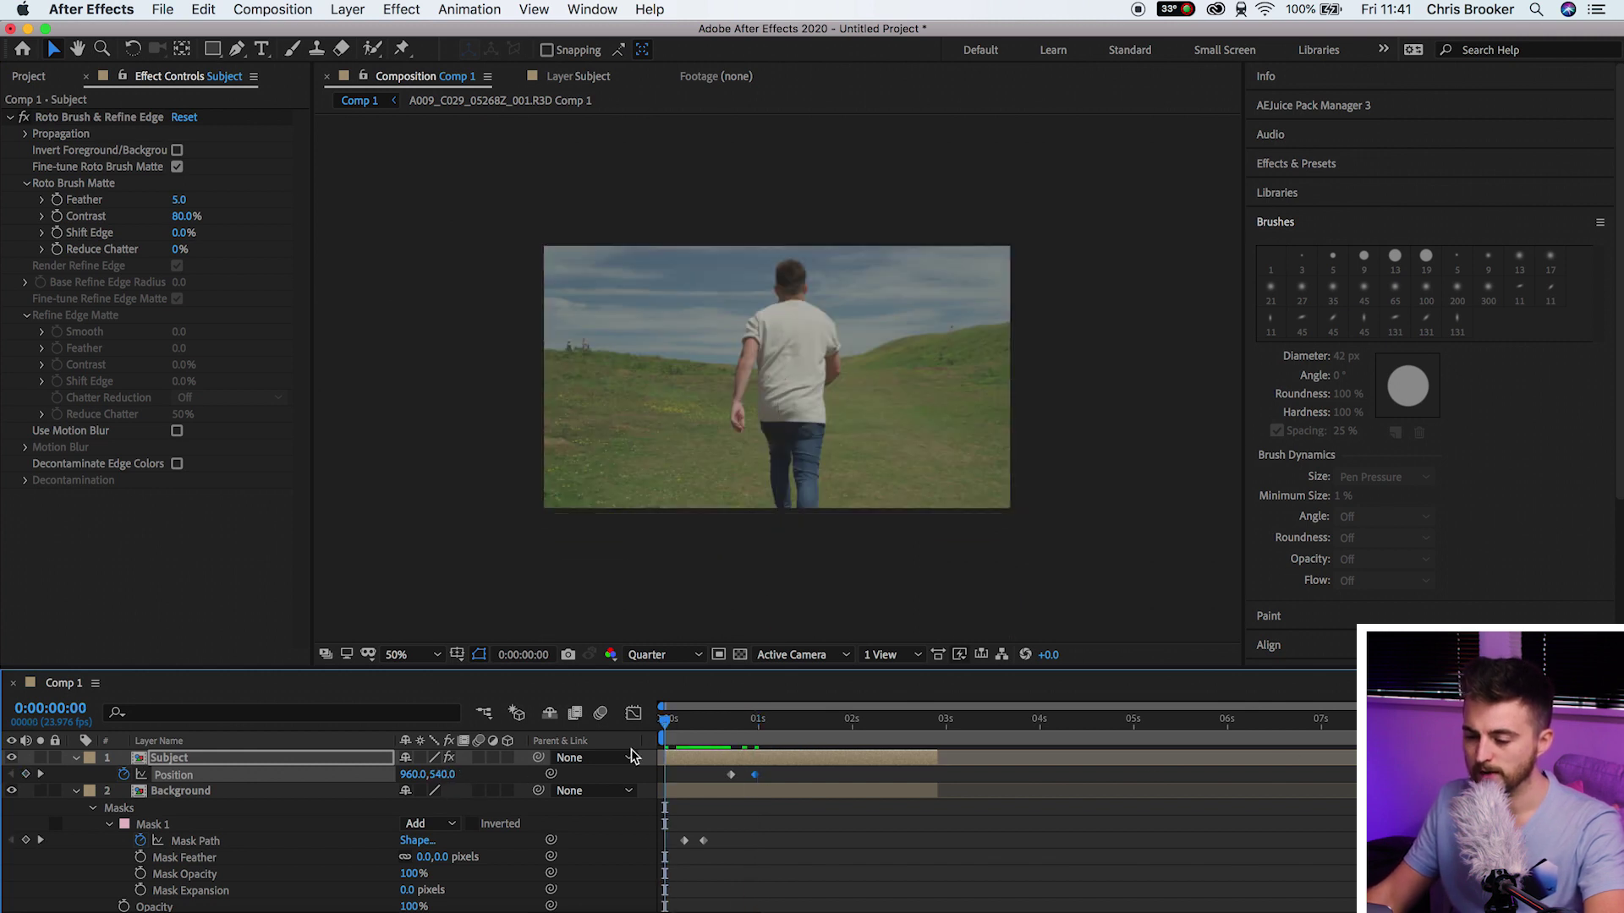
key(space)
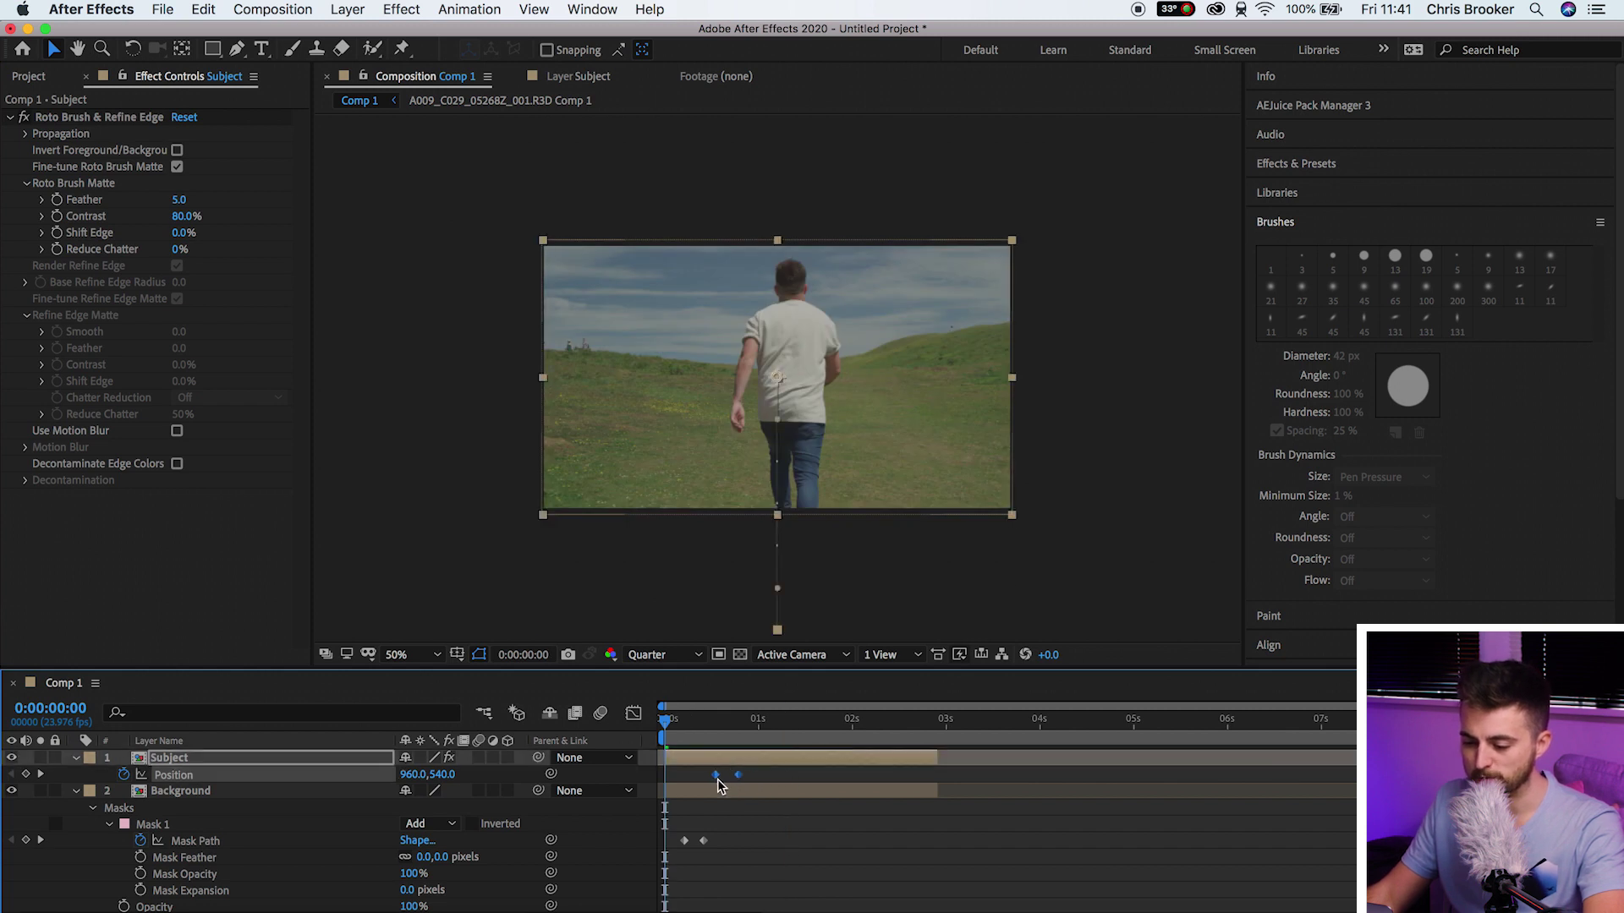
key(space)
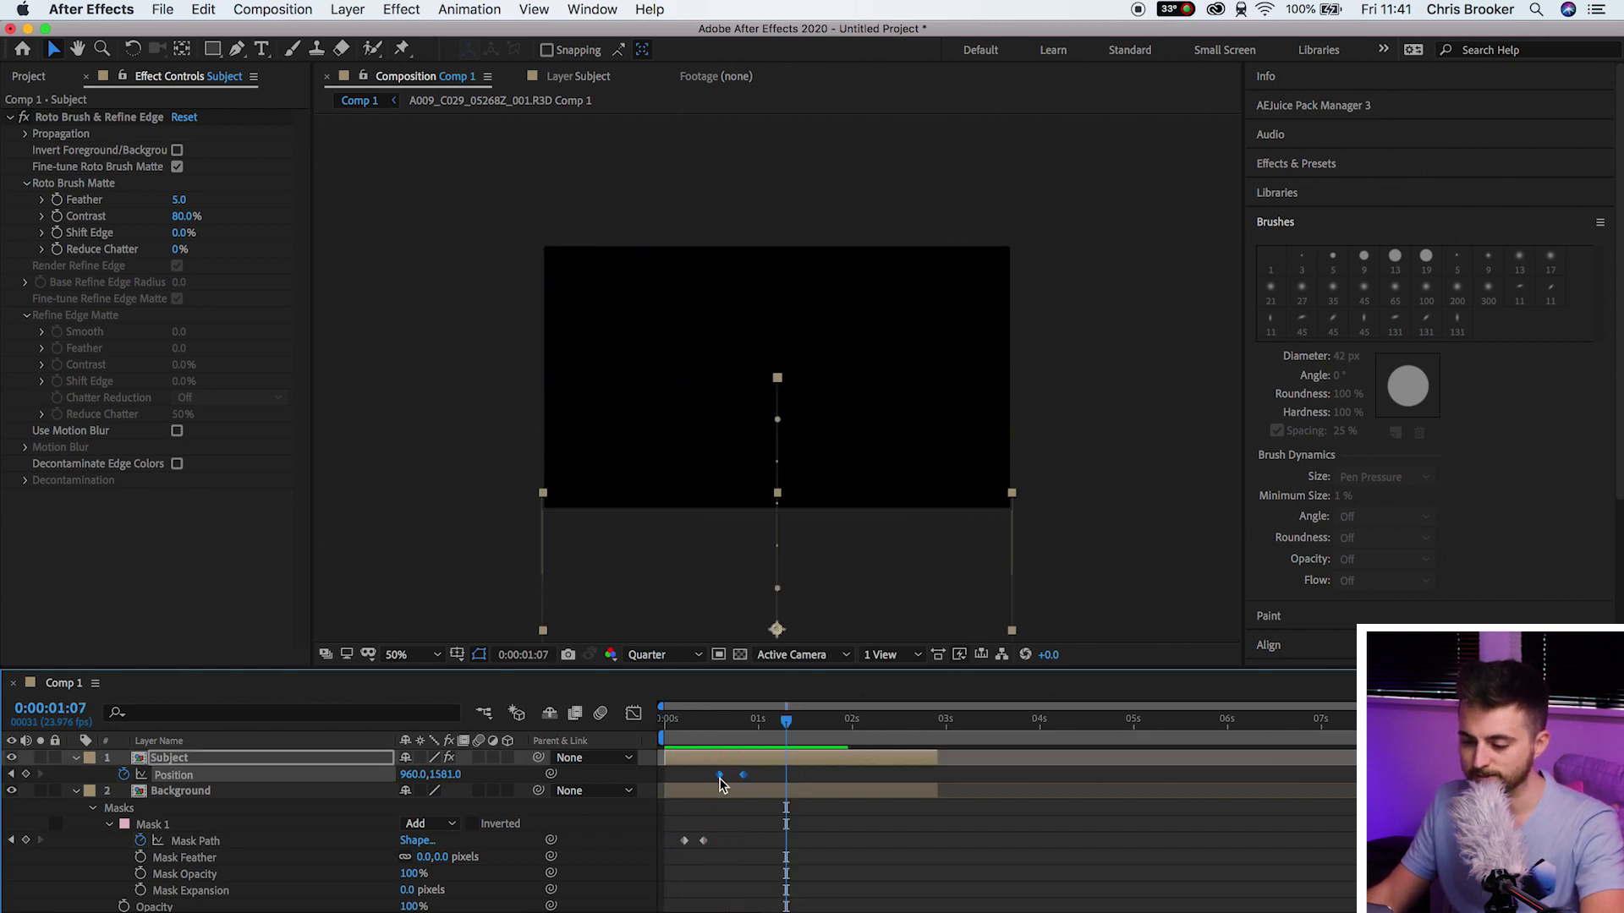
key(space)
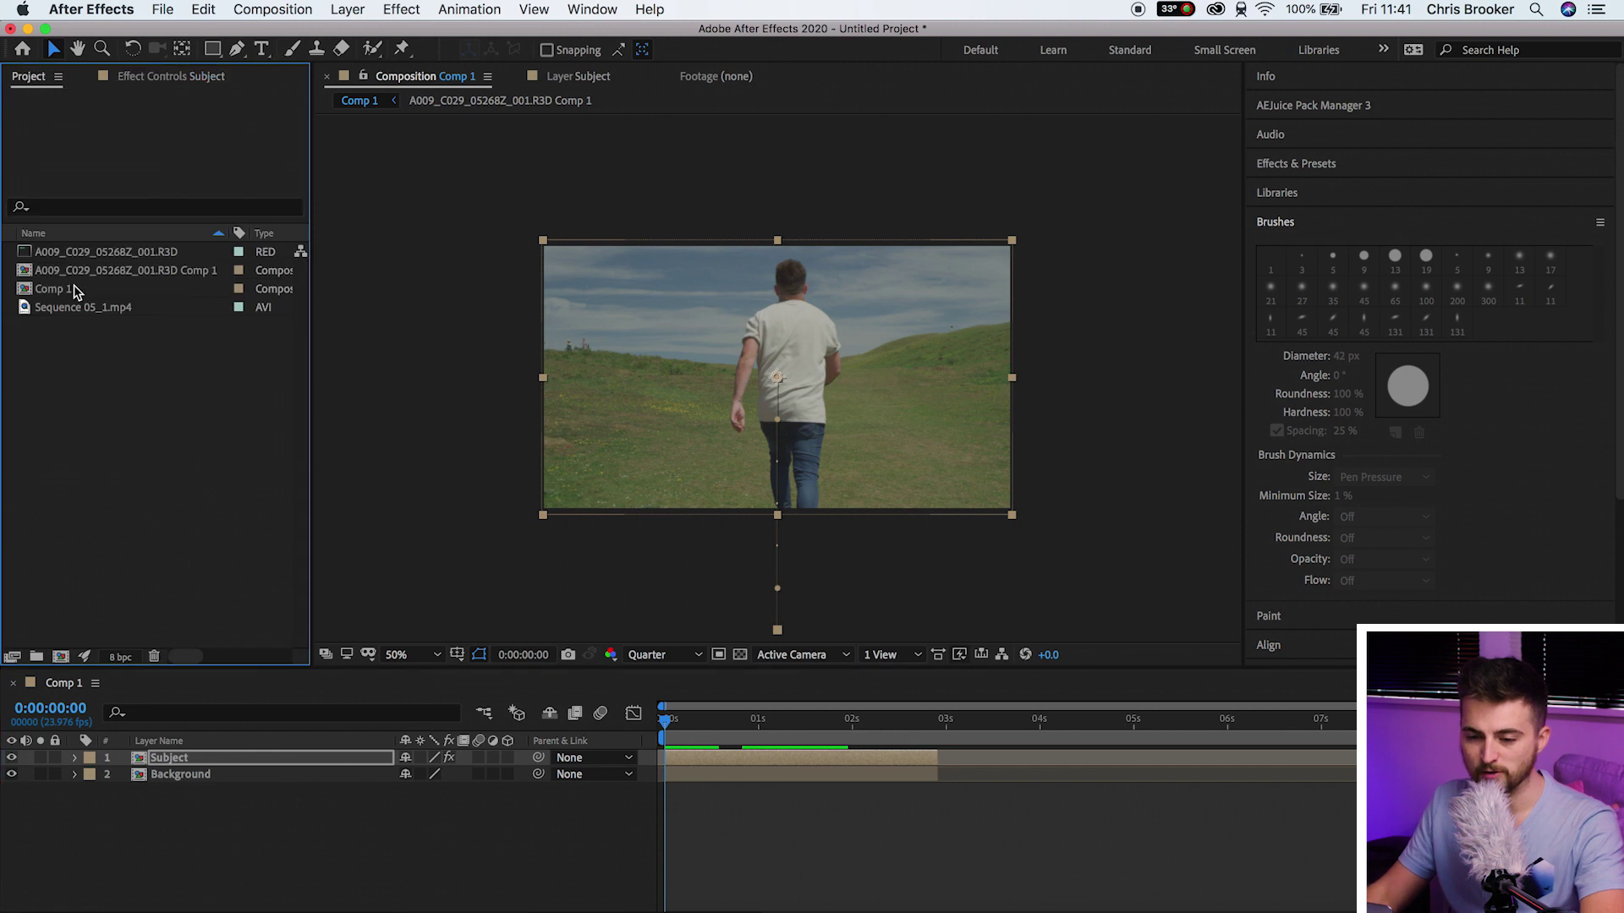
- Drag Sequence 05_1.mp4 below the Comp 1 layers, preview it, and fit the view
click(76, 272)
click(61, 309)
drag(489, 795, 492, 793)
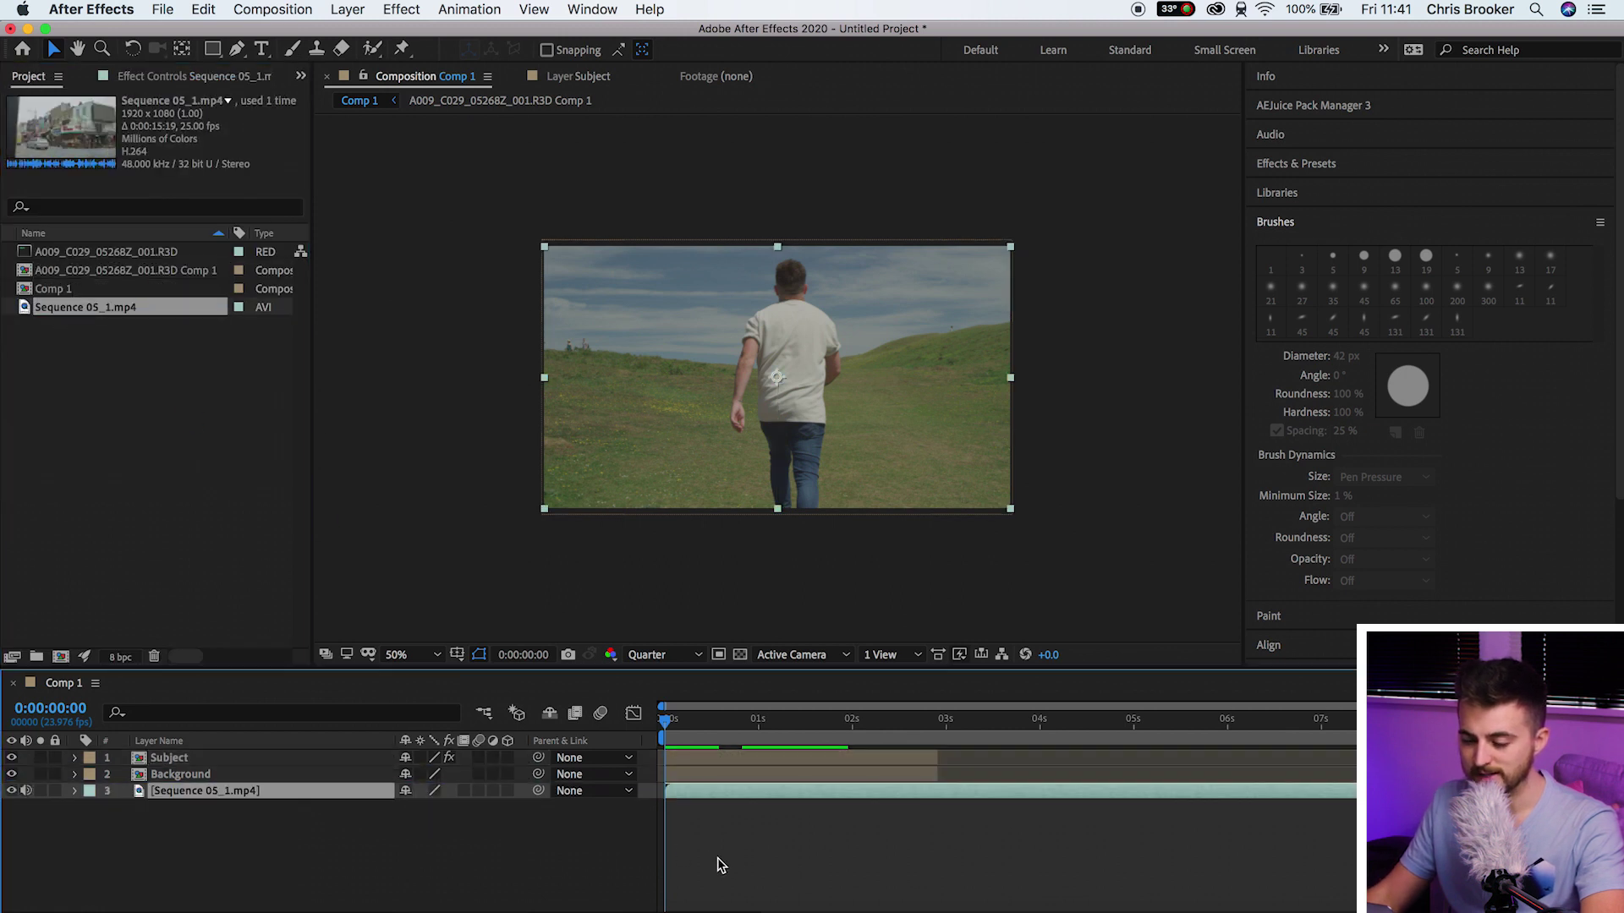
key(space)
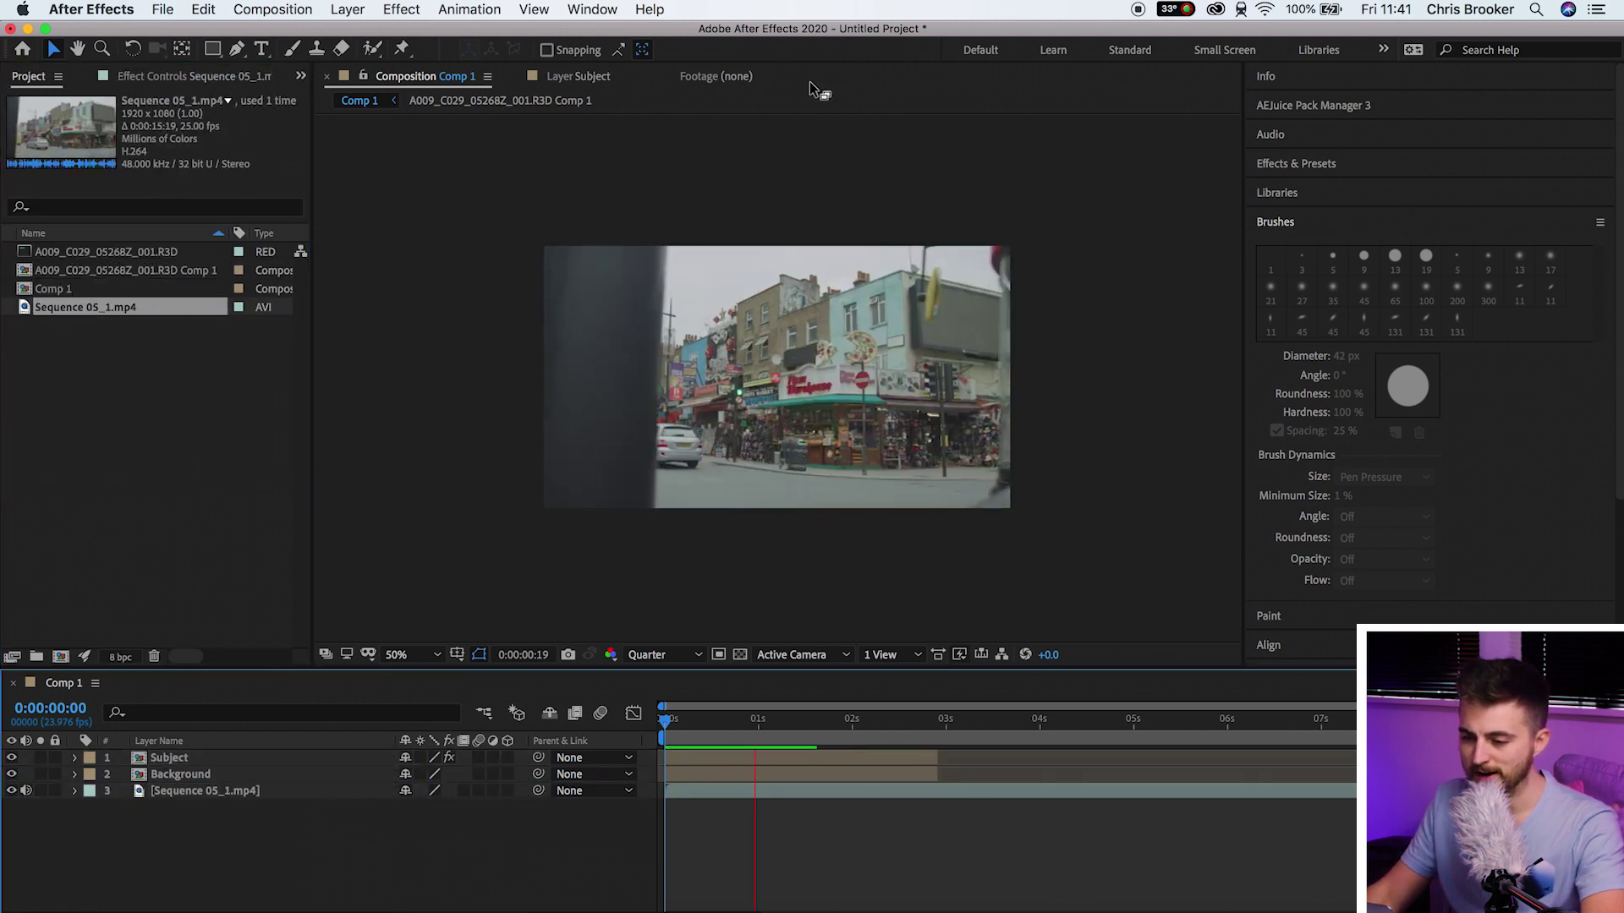
click(414, 654)
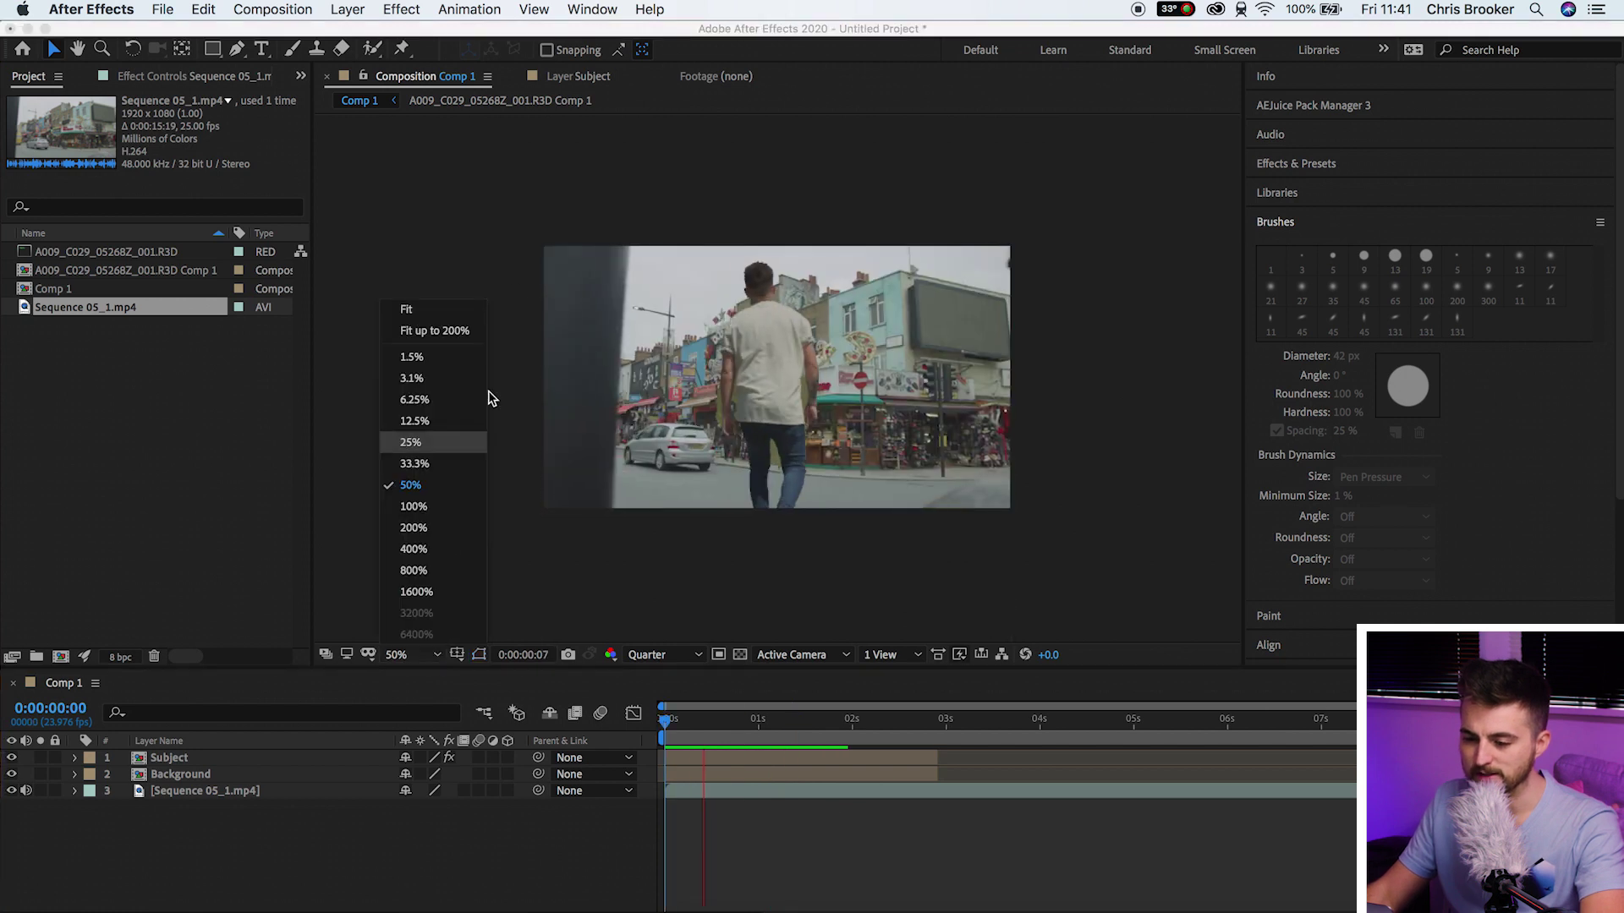
click(454, 341)
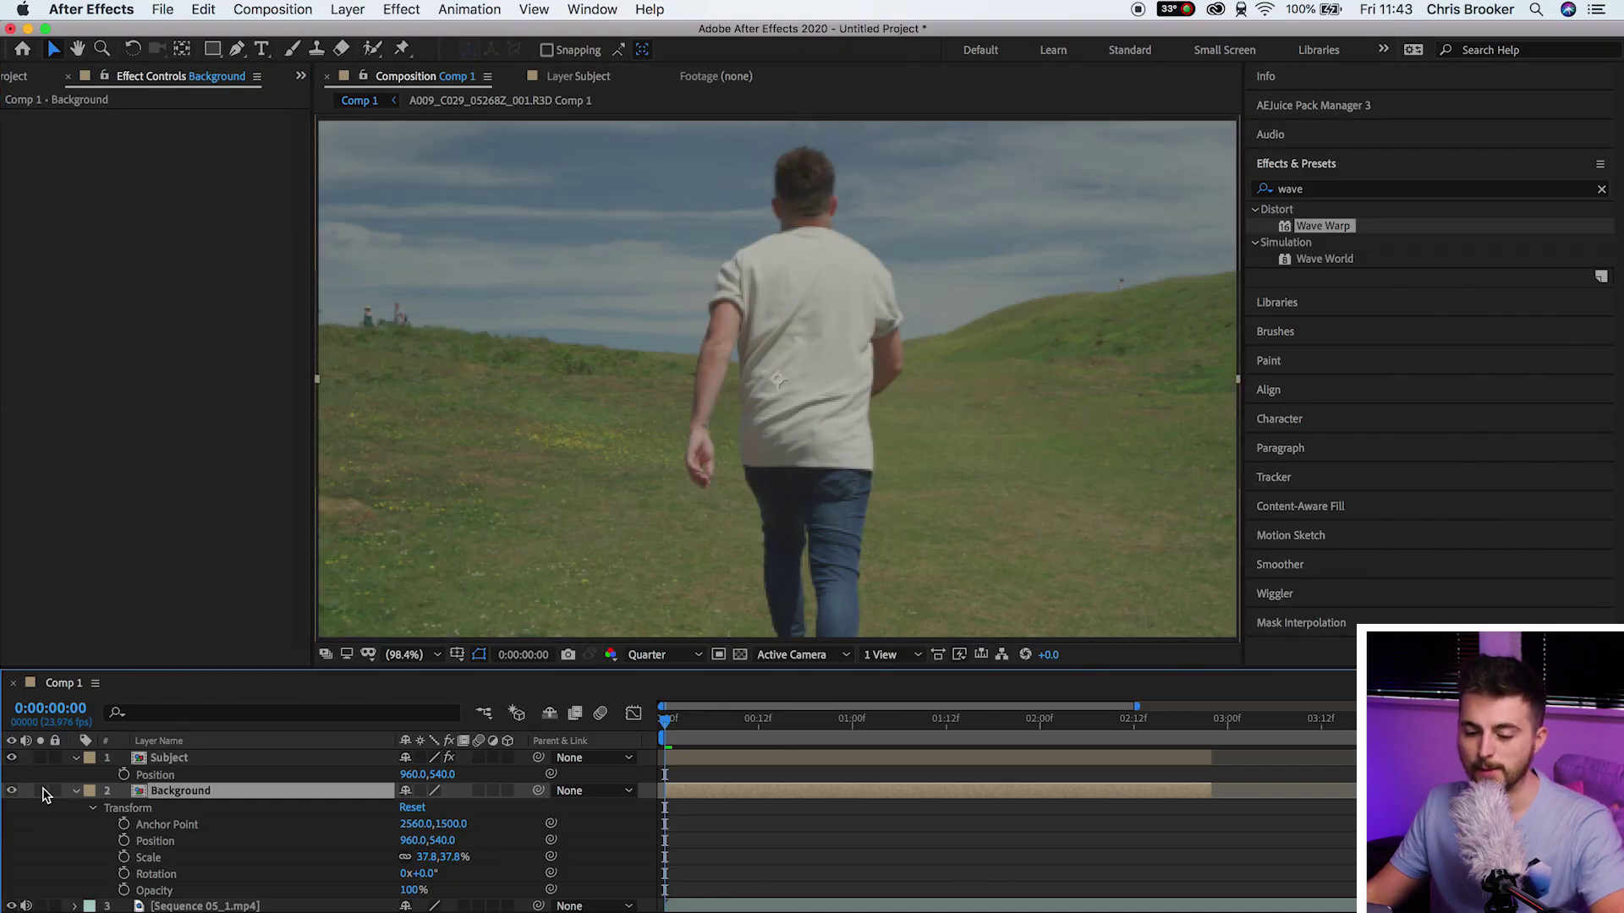
- Toggle source/layer names, clear the Effects & Presets search, and select the Background layer
click(177, 743)
click(188, 759)
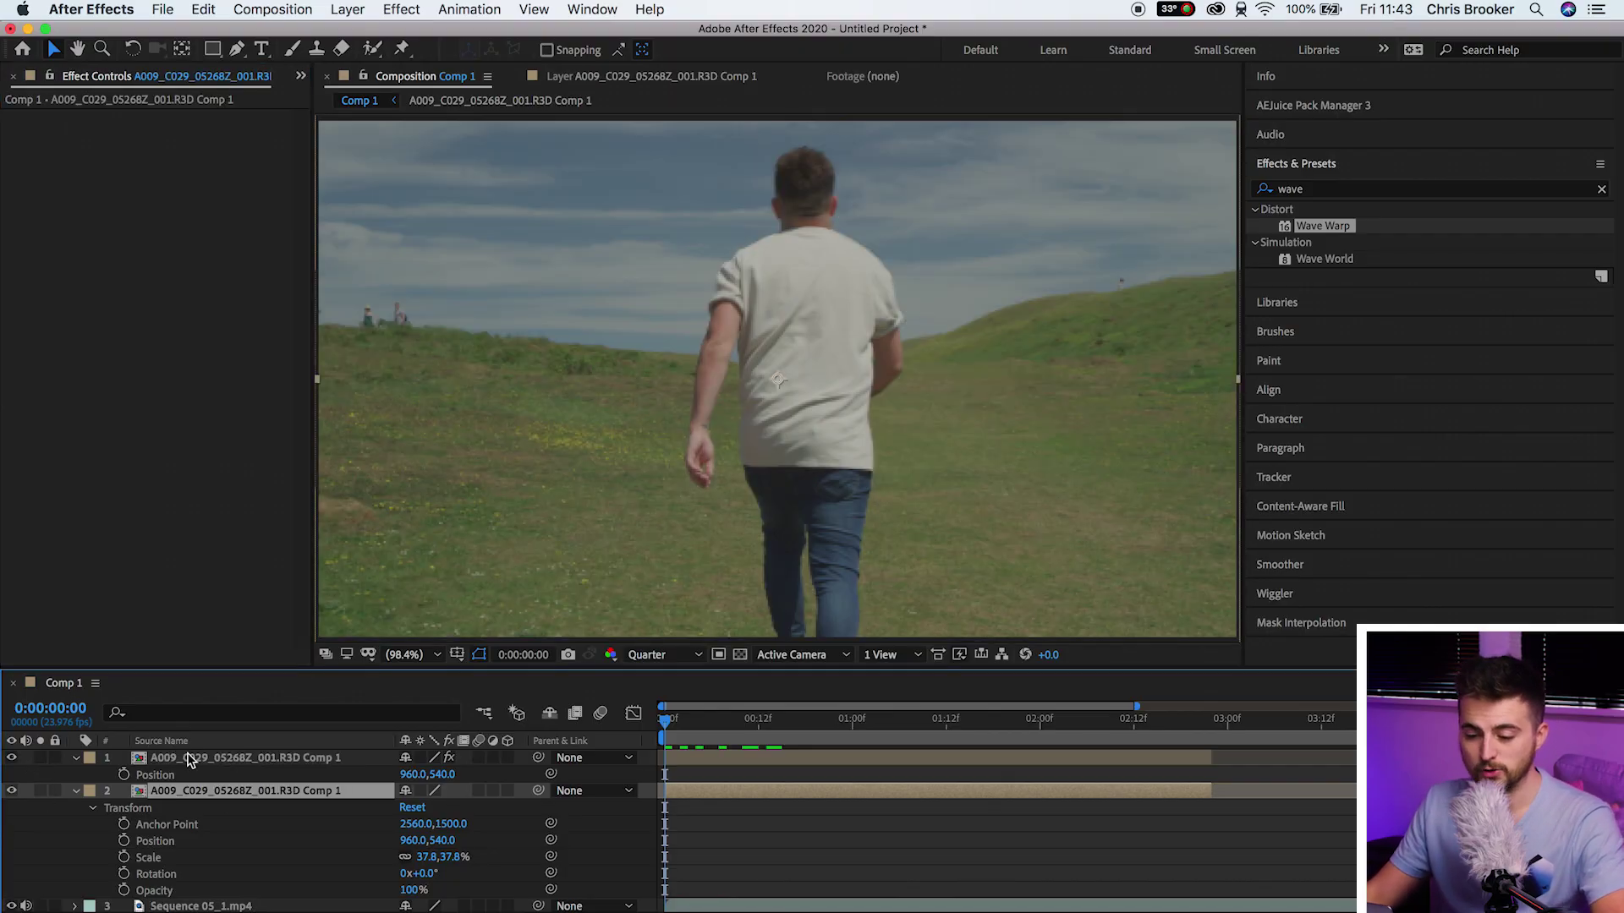
click(184, 740)
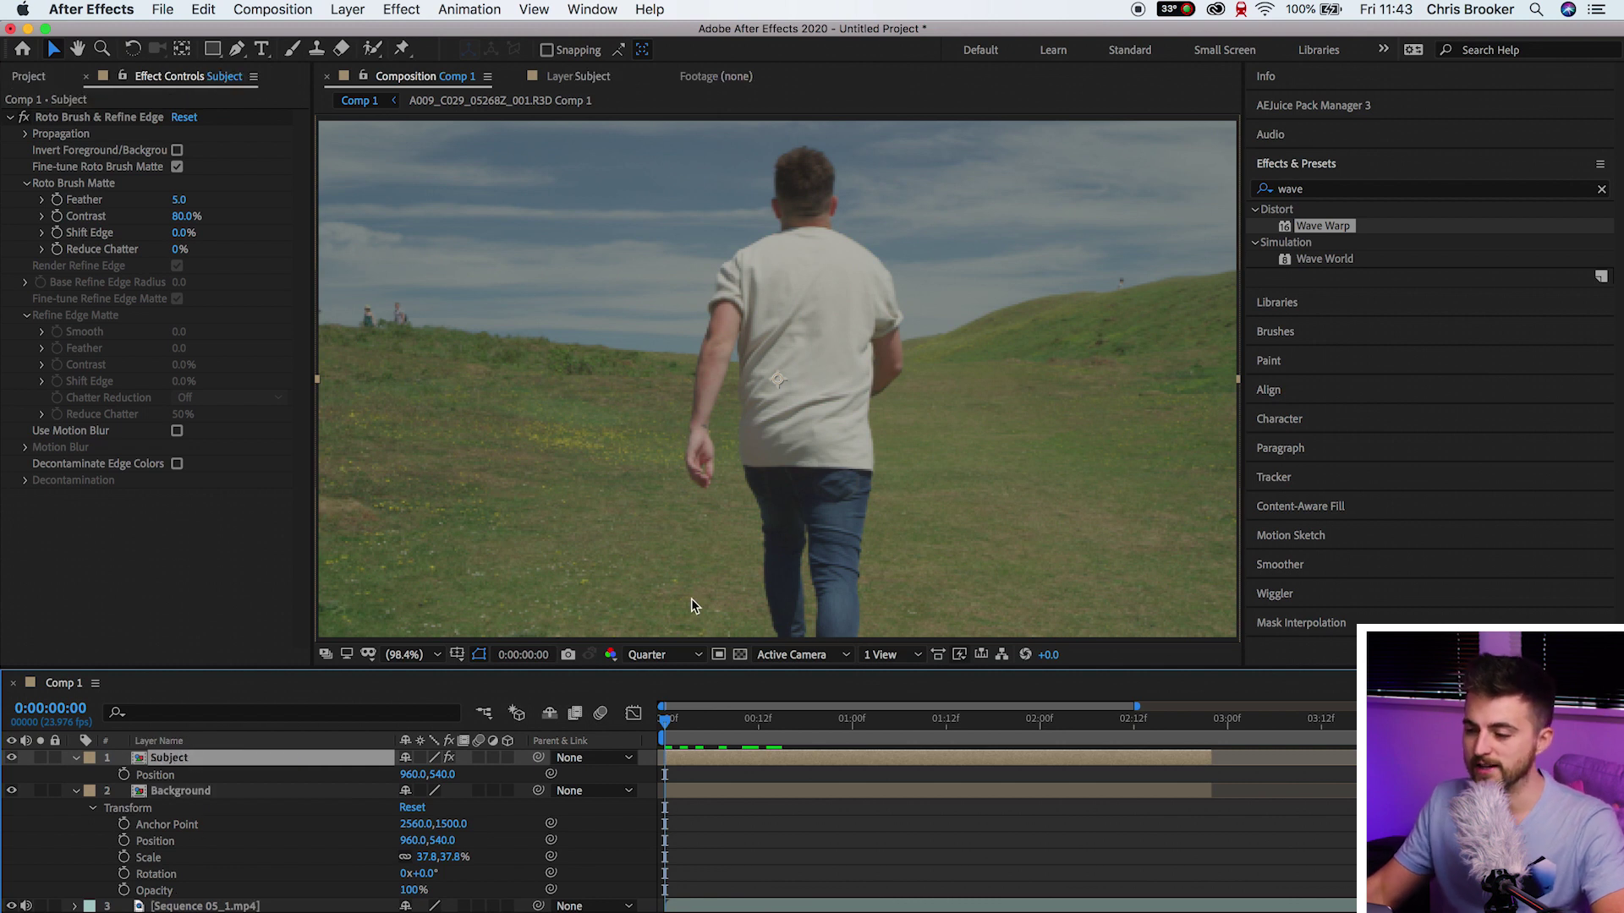
click(1600, 189)
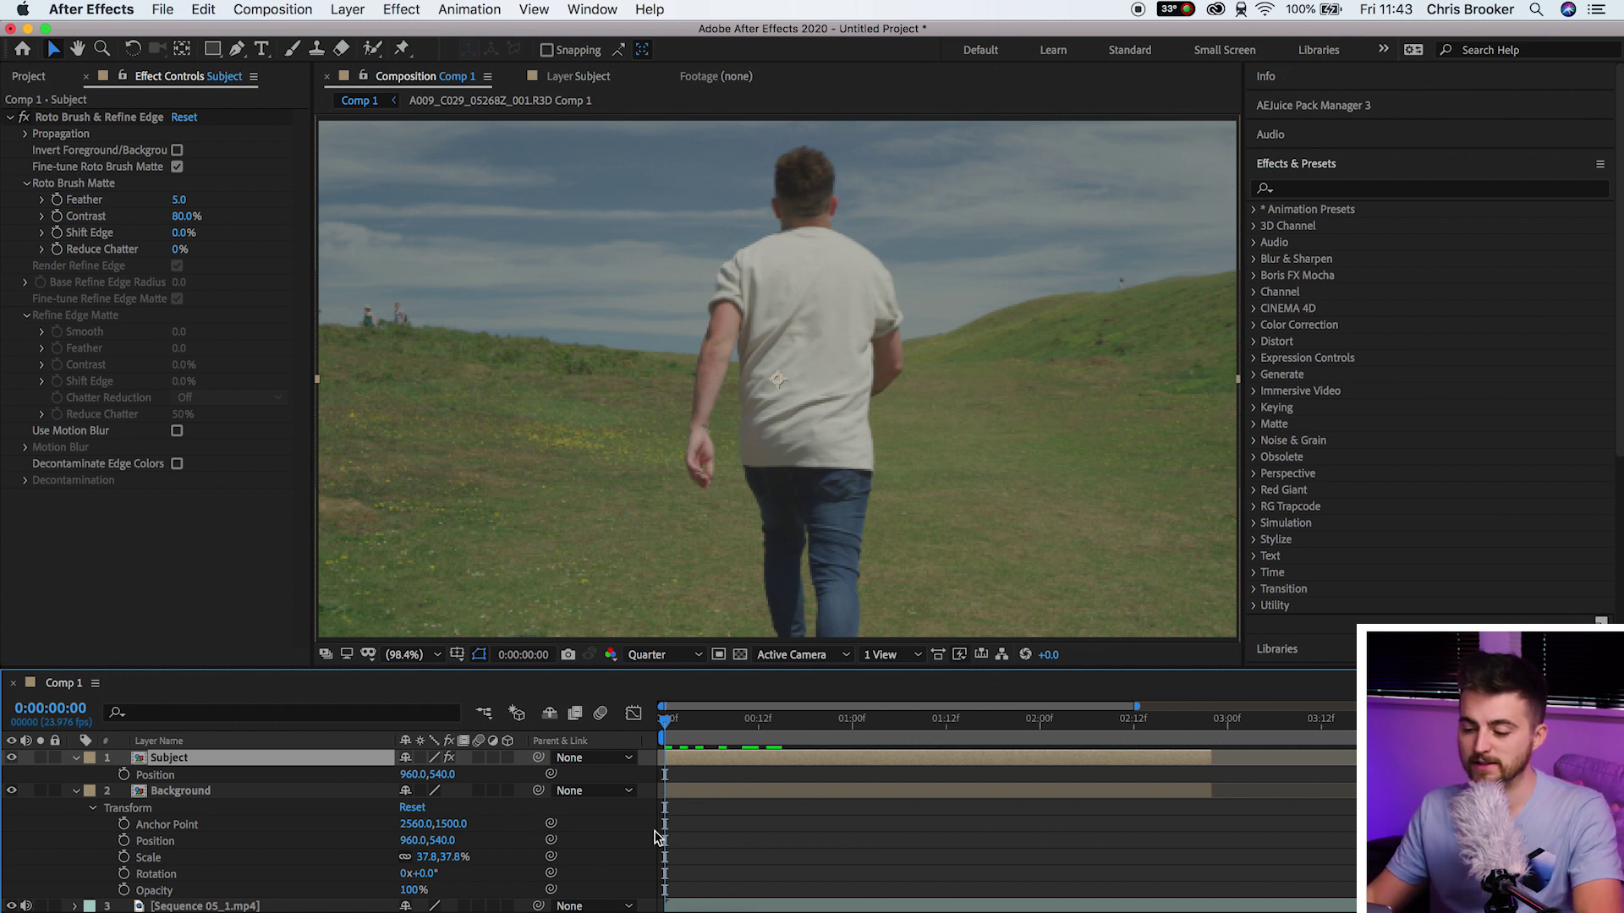
click(225, 795)
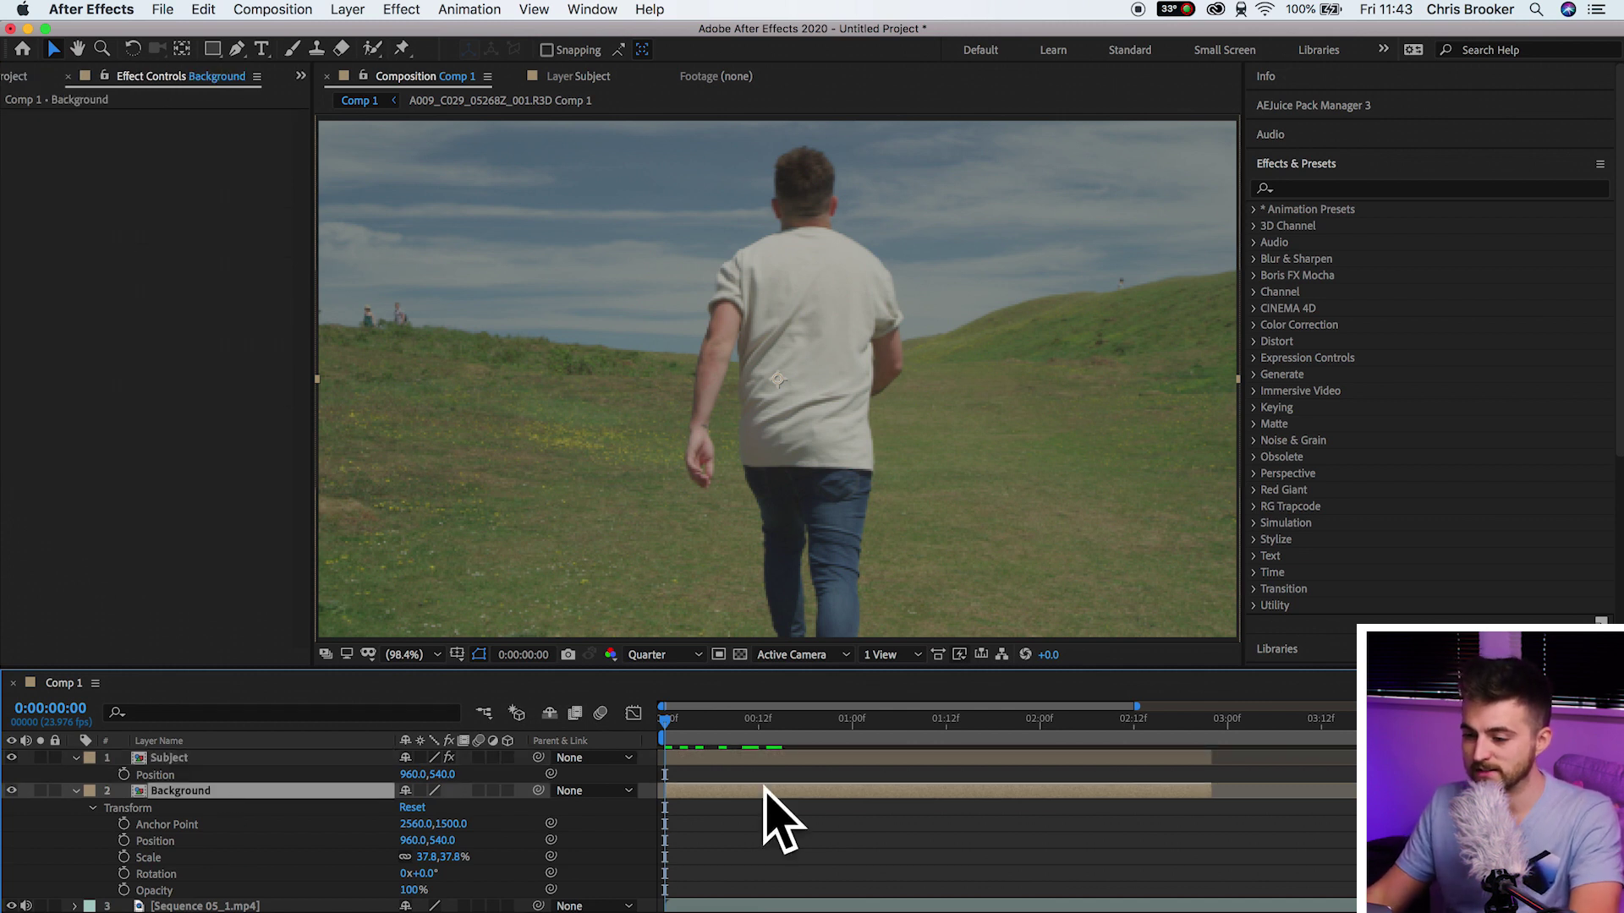
- Keyframe the Background's opacity from 100% at frame 4 down to 0% at frame 10
key(space)
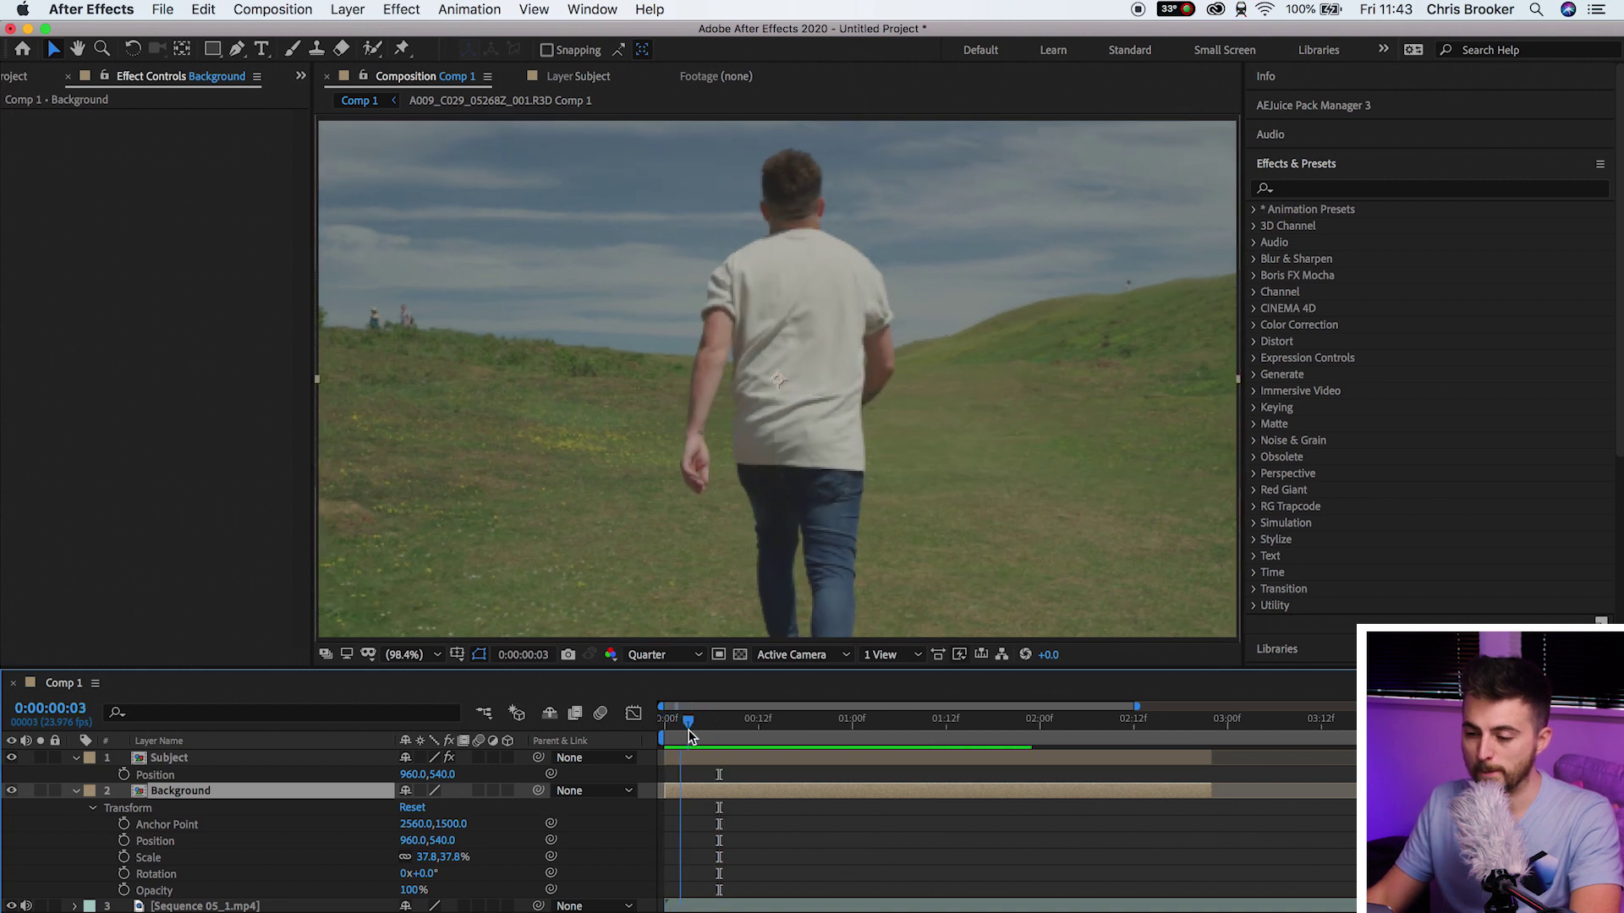
click(697, 731)
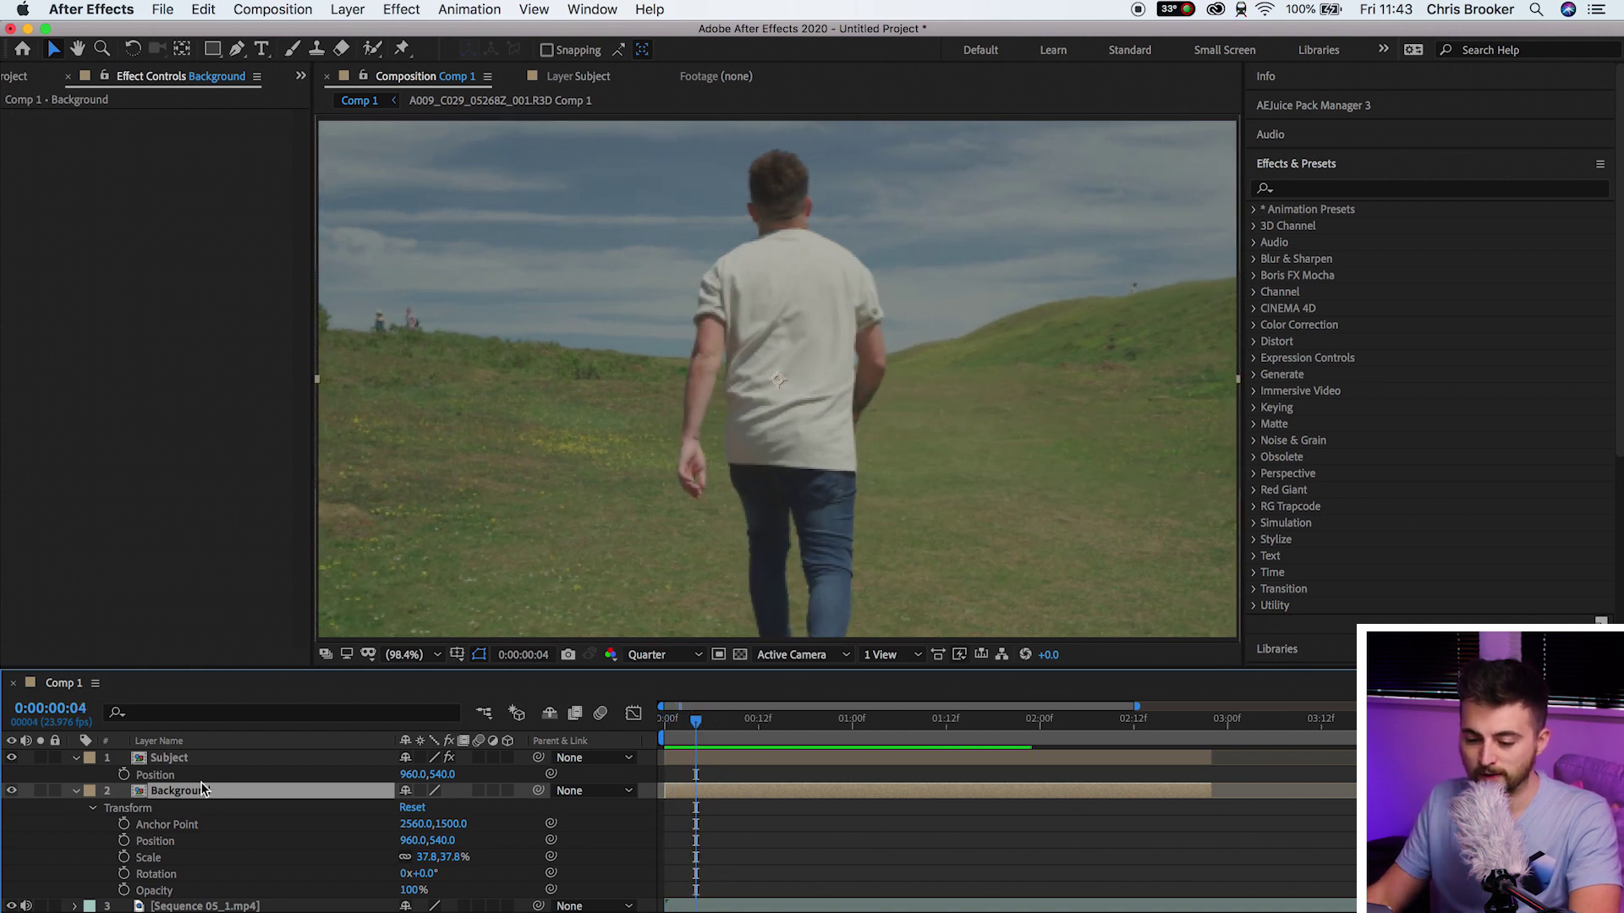
key(t)
click(123, 809)
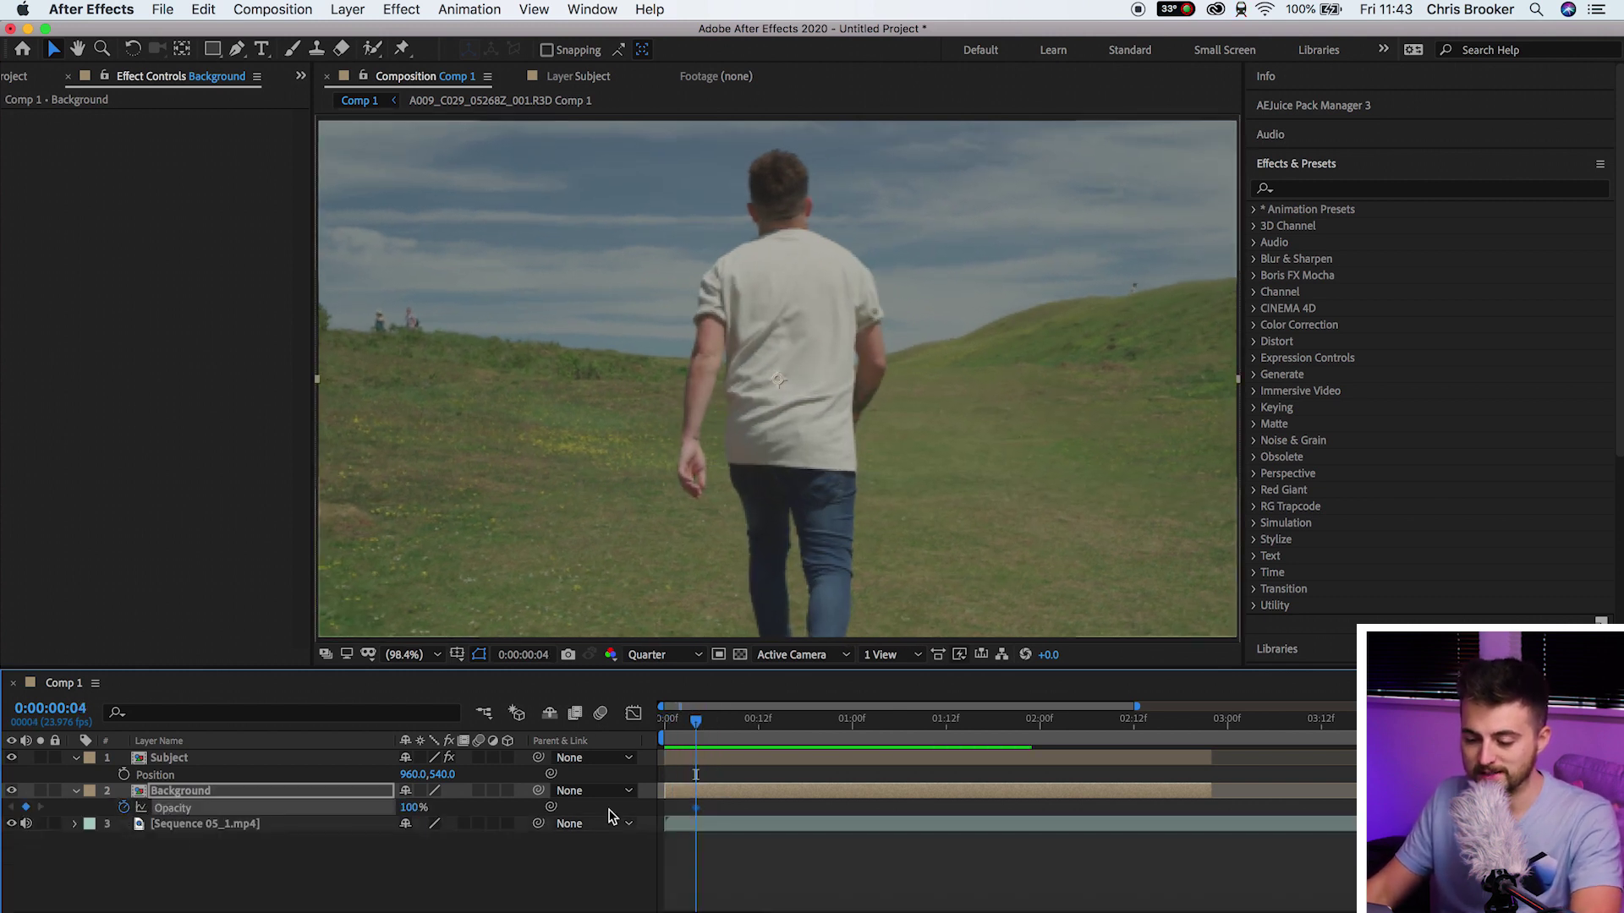
drag(698, 727, 742, 735)
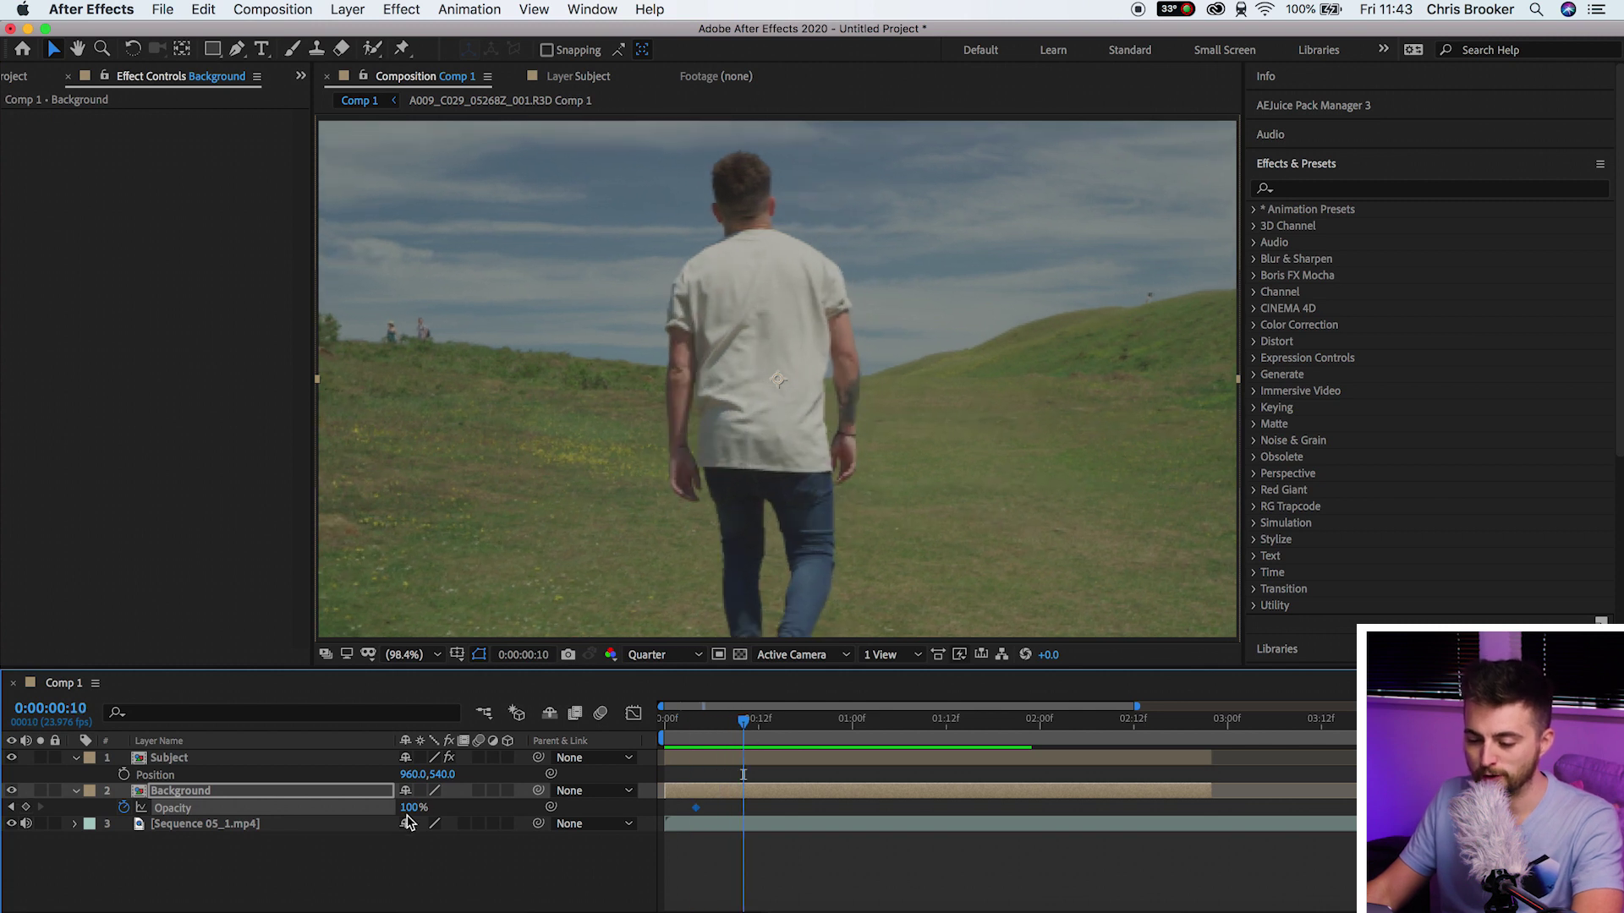
text(0)
key(Return)
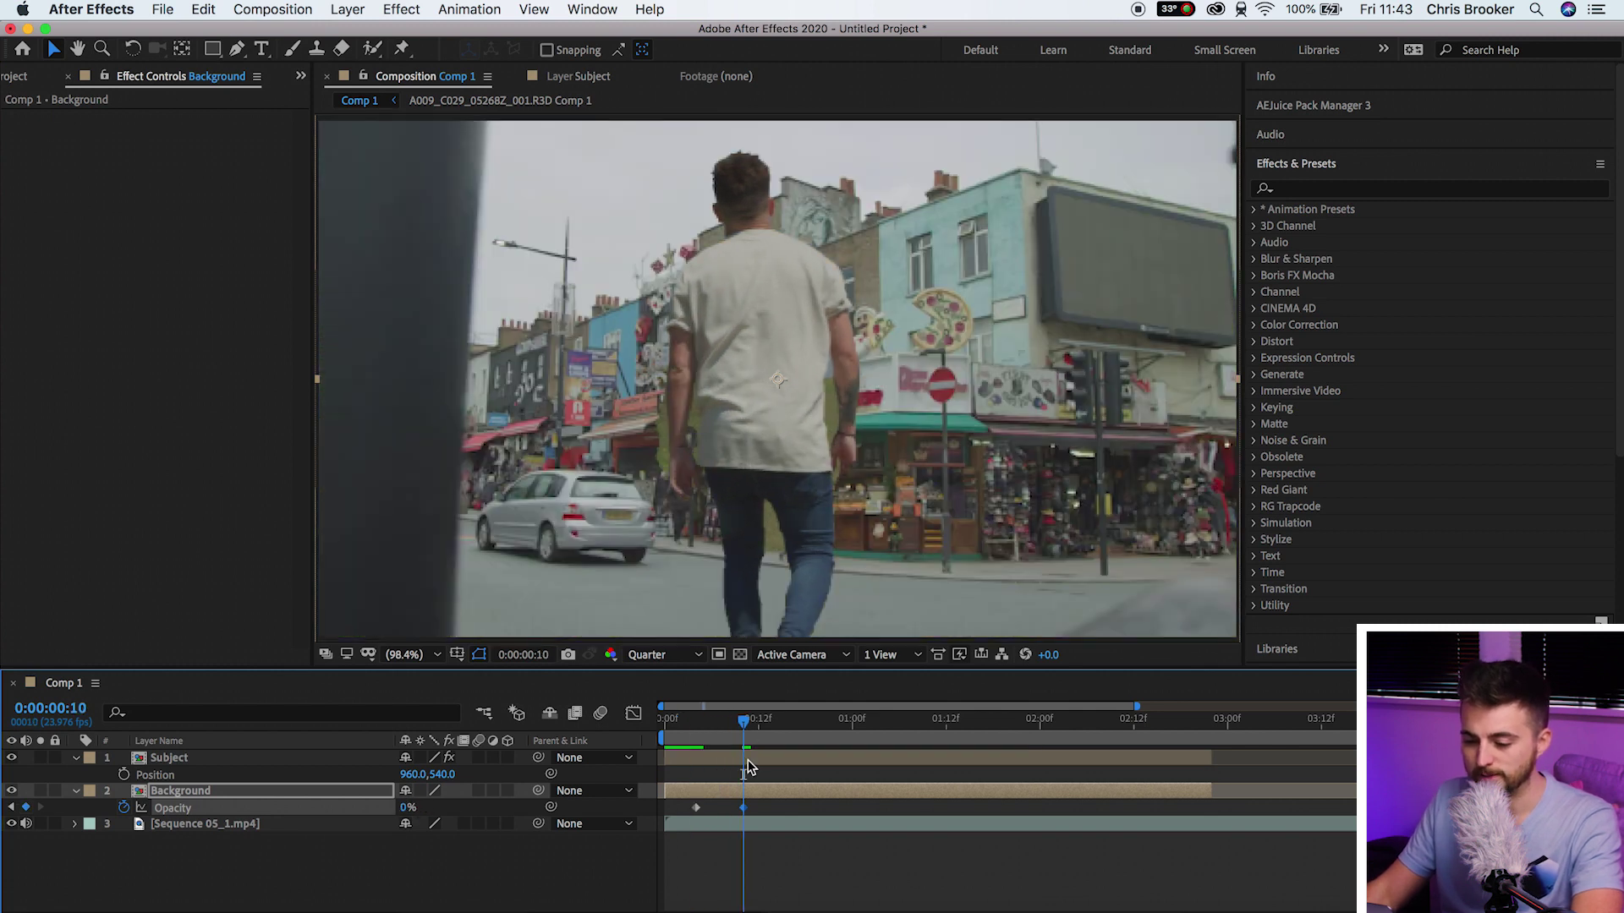
- Fade the Subject's opacity from 100% at frame 10 to 0% at frame 16, then preview from the start
click(750, 758)
click(125, 775)
key(Page_Down)
key(Page_Down)
key(Page_Down)
key(Page_Down)
key(Page_Down)
key(Page_Down)
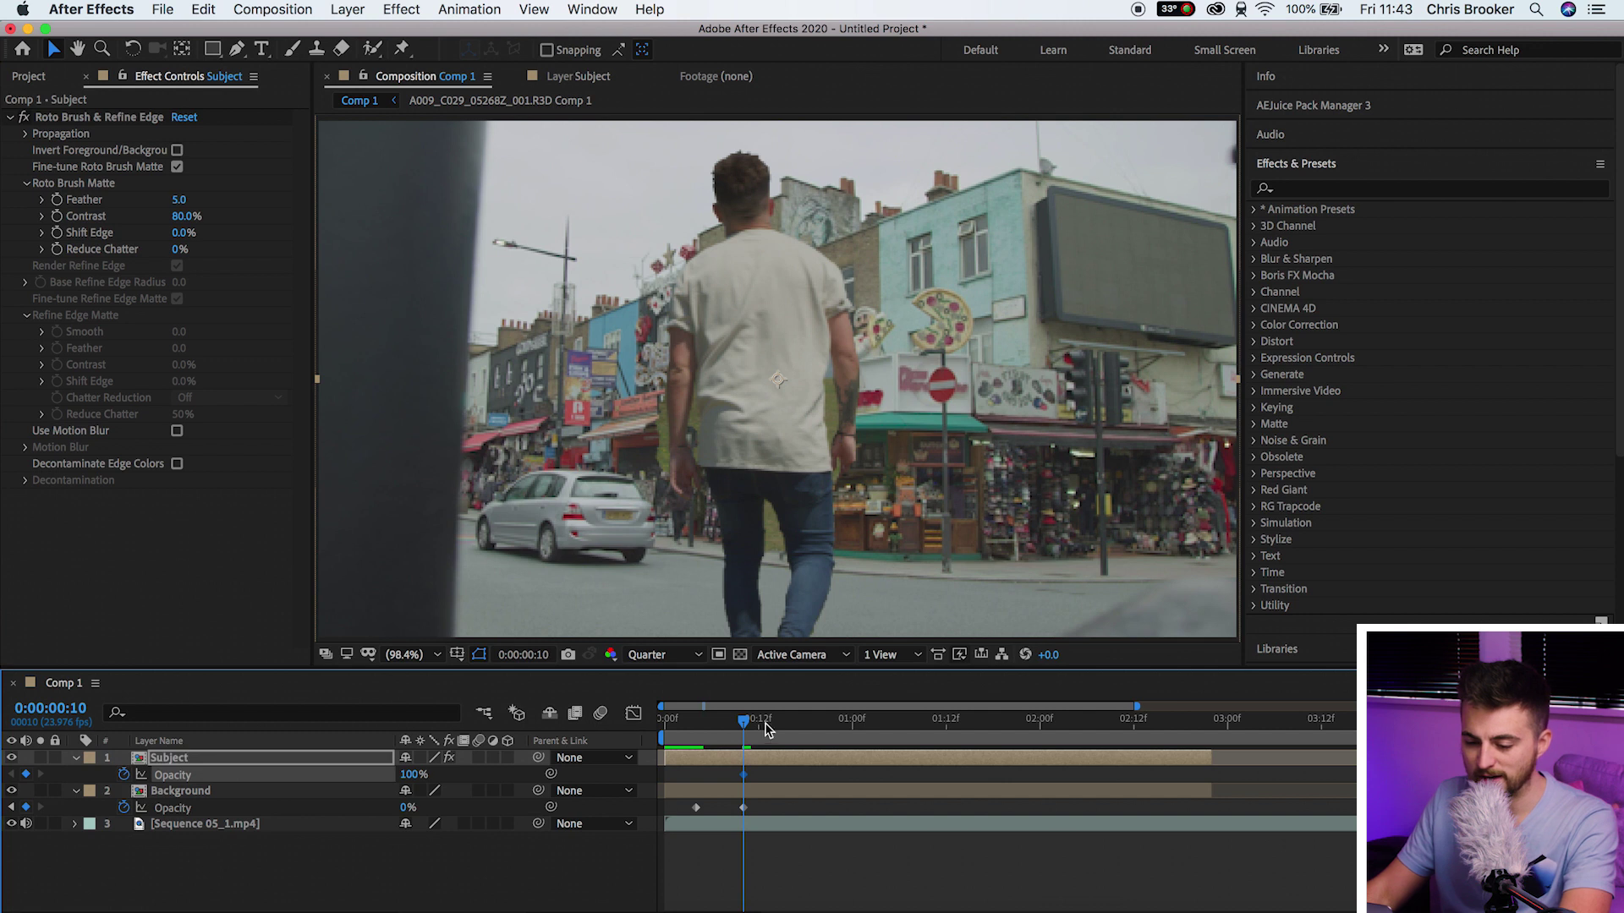
drag(412, 774, 102, 777)
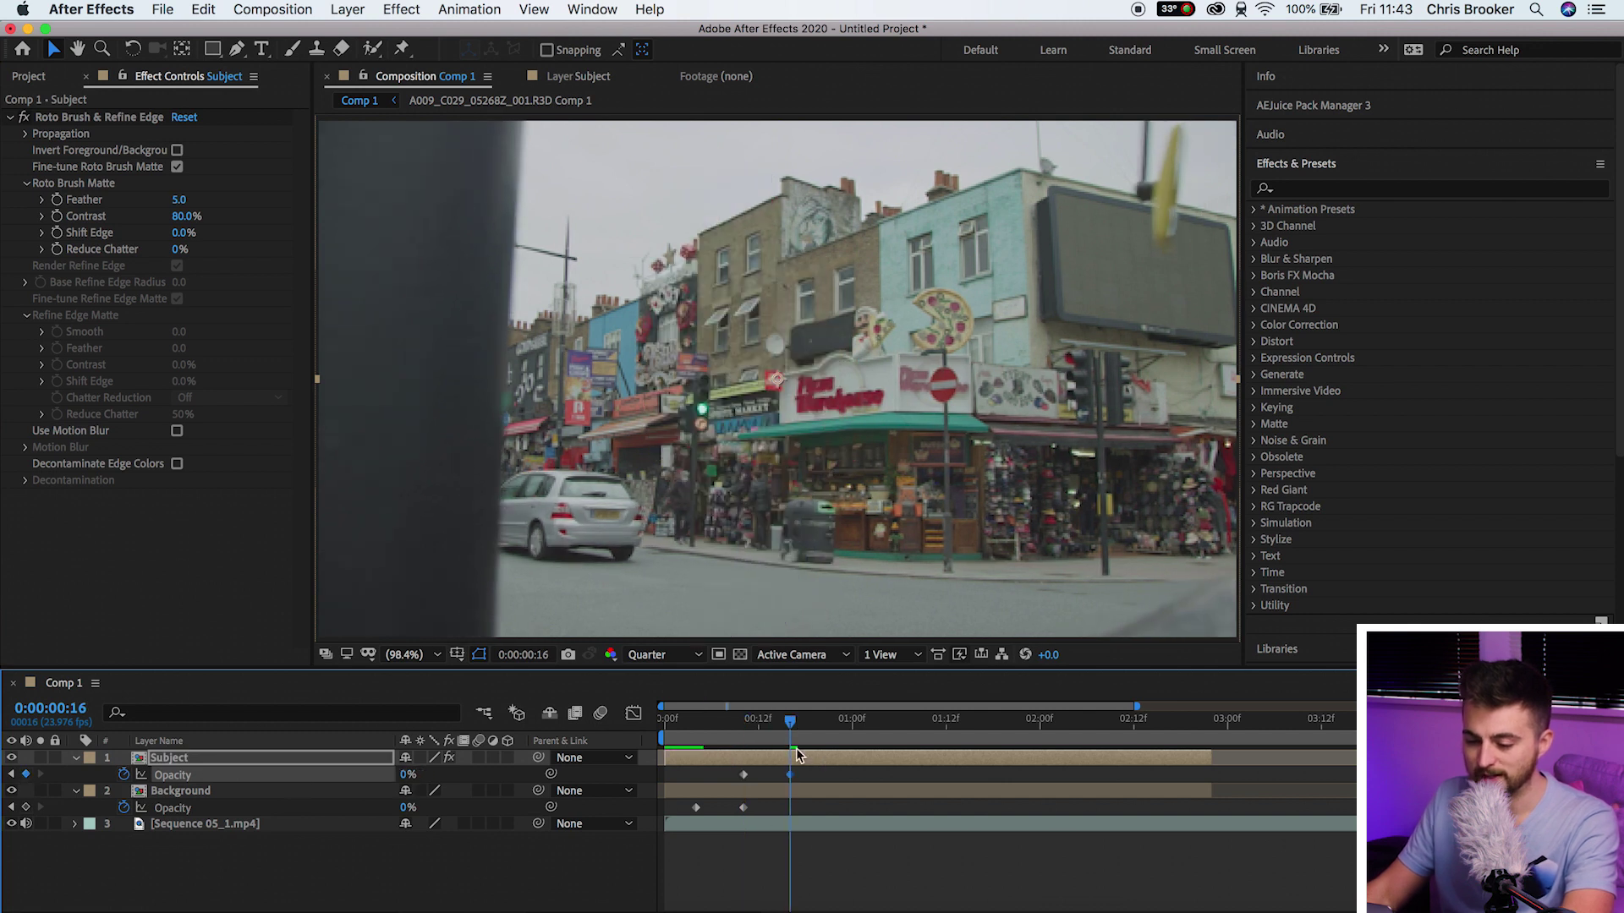
key(Home)
key(space)
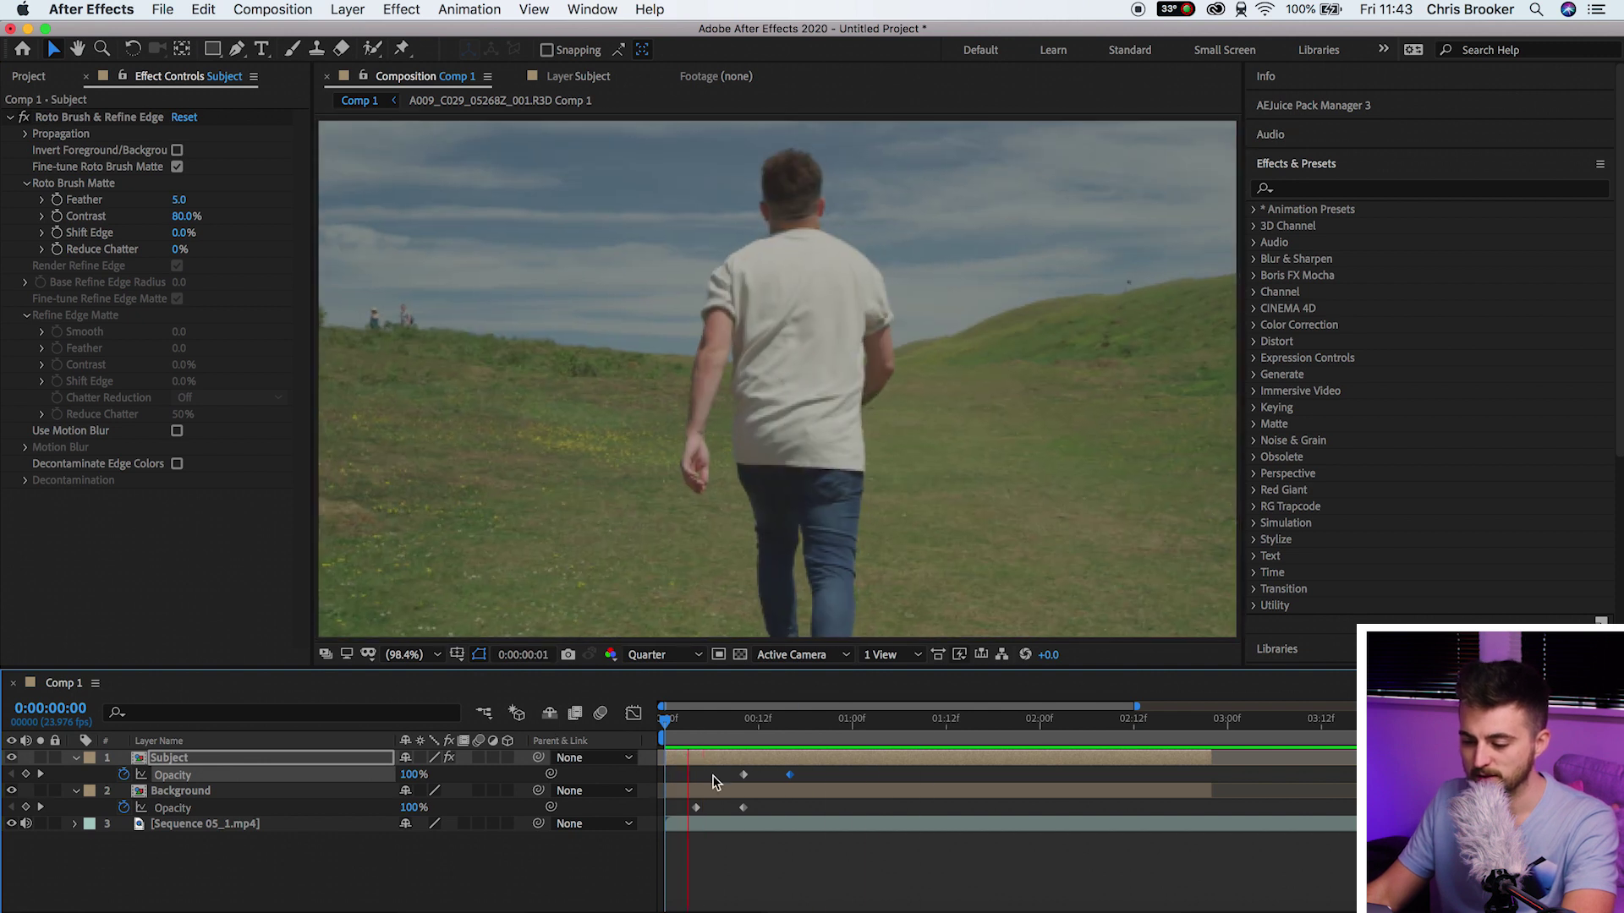
- Drag both Subject opacity keyframes later in the timeline and preview the delayed fade
drag(711, 773, 873, 778)
key(space)
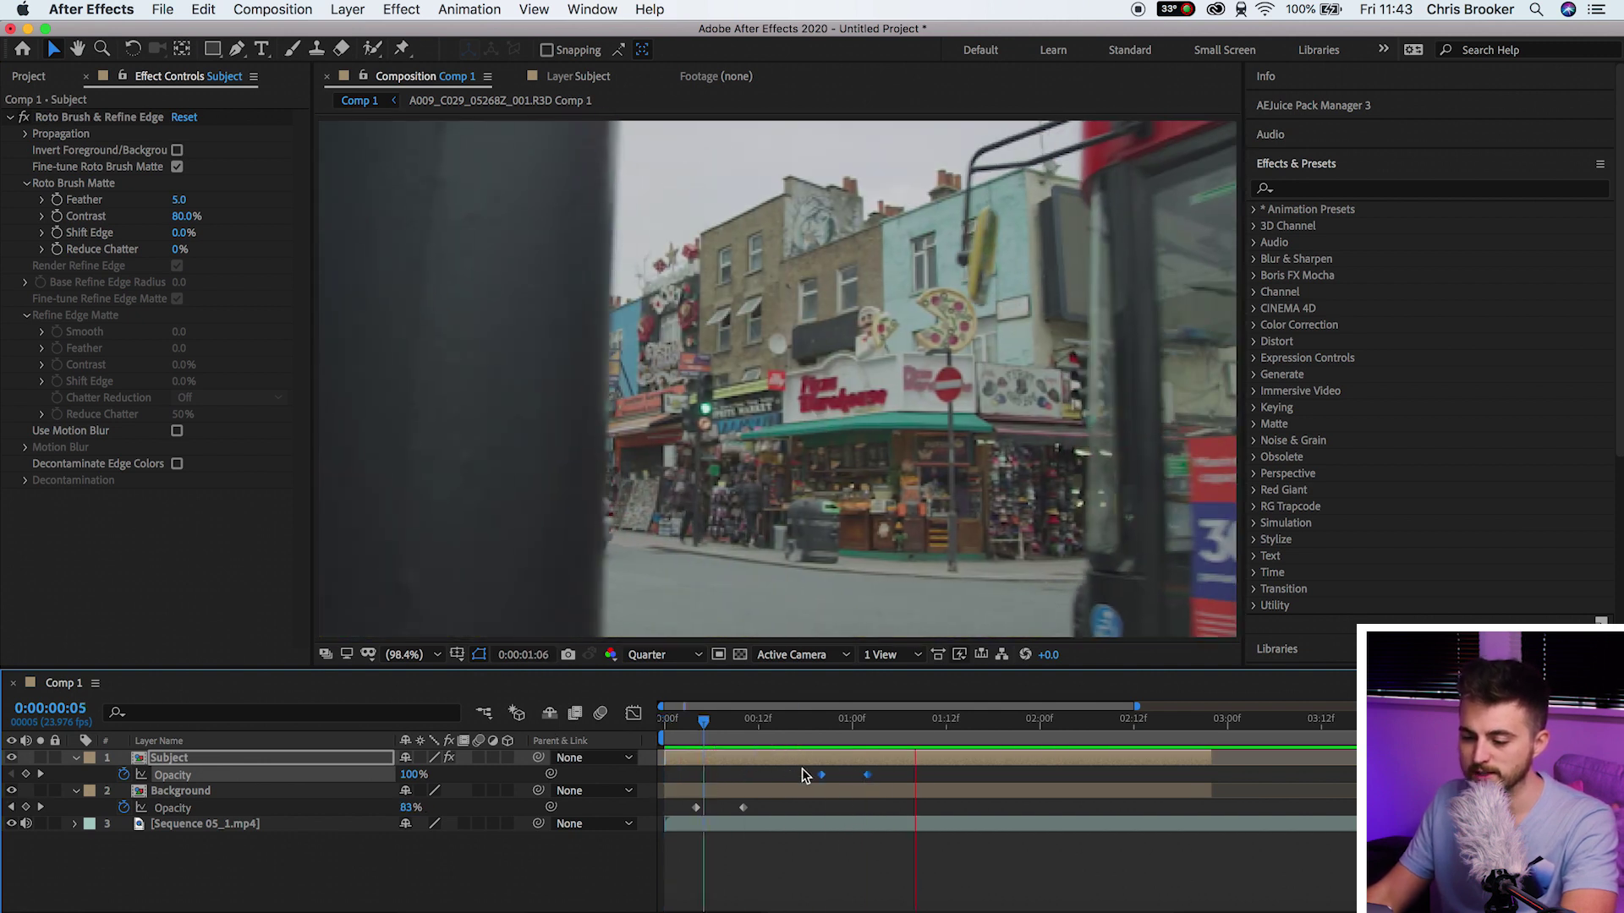